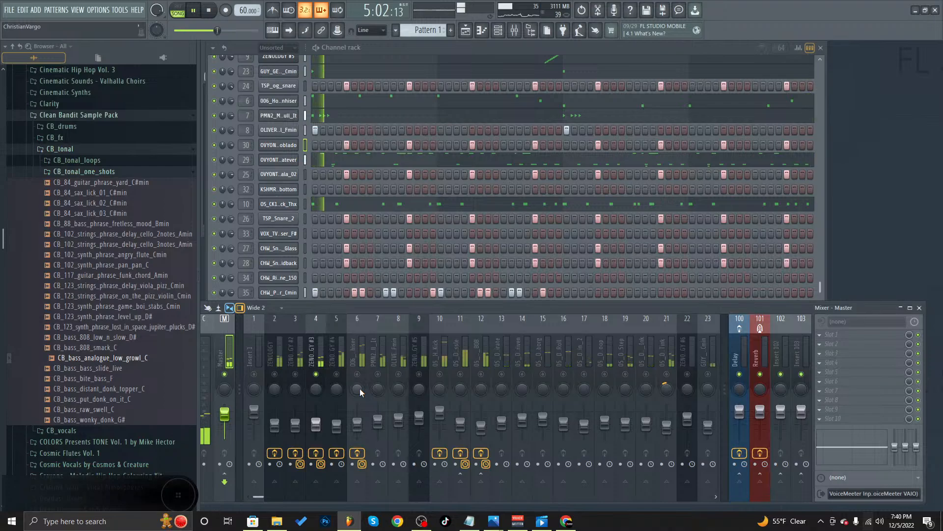
# - Unmute the ZENOLOGY #2 mixer track, show its effects, audition it without and with ZENOLOGY #3, and stop playback
pyautogui.click(297, 376)
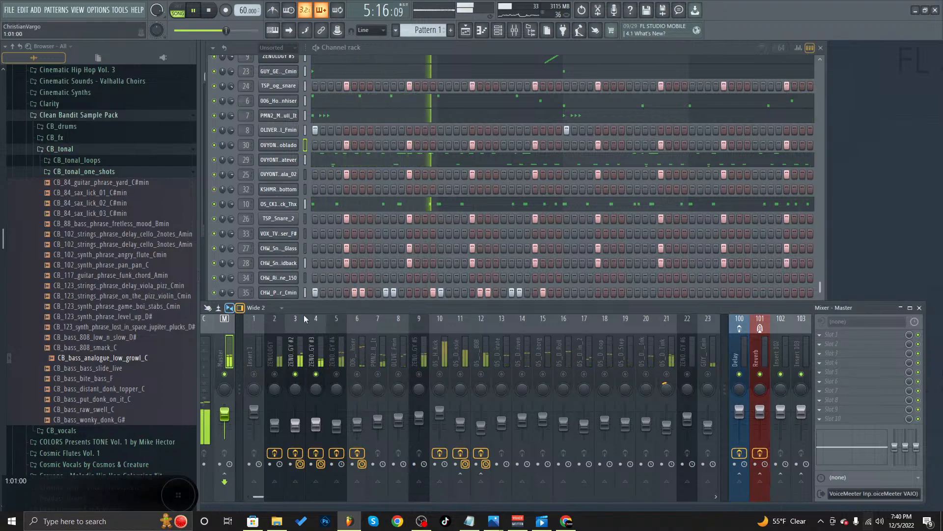
pyautogui.click(317, 375)
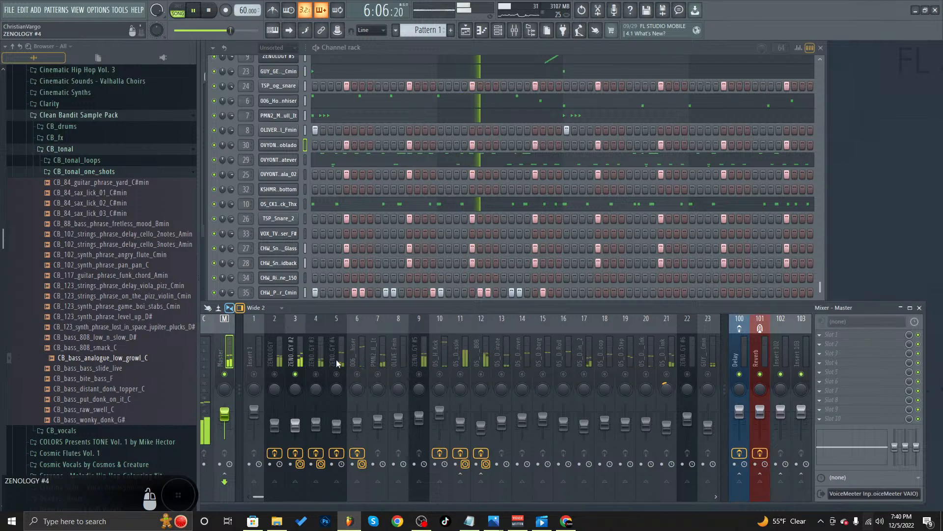
pyautogui.click(300, 345)
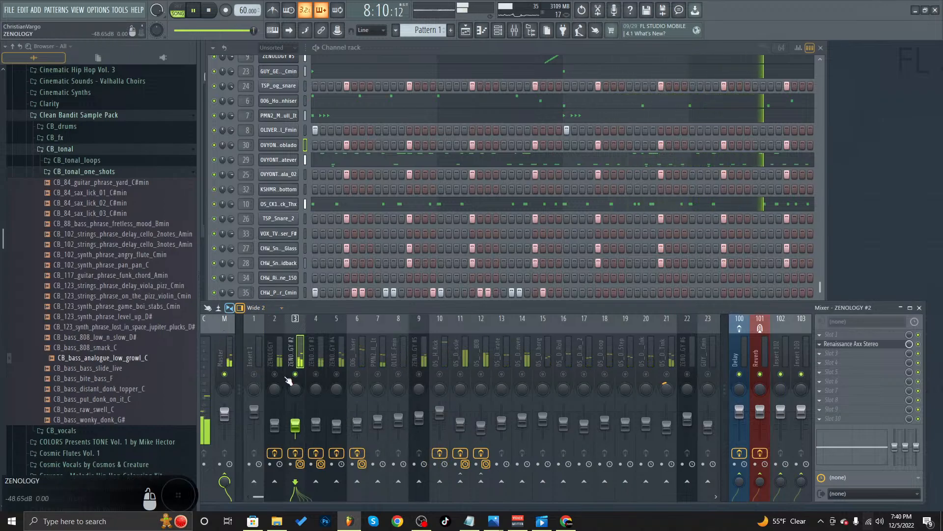
pyautogui.click(316, 374)
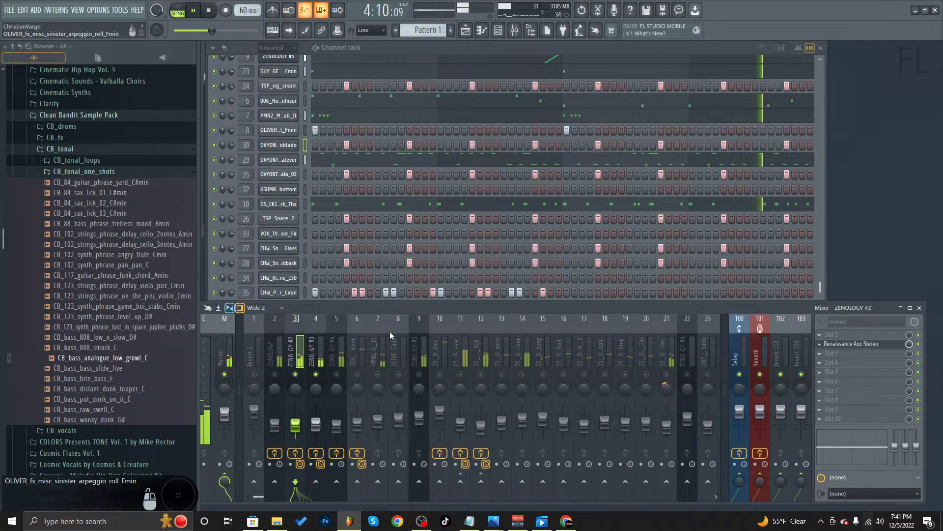
pyautogui.click(209, 10)
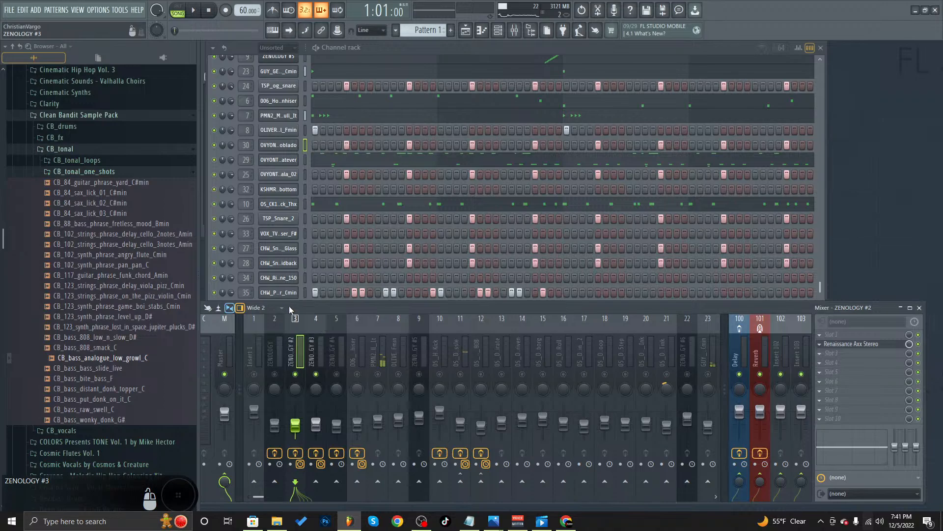
# - Look at the effect slots of the ZENOLOGY #3, PMN2 melodic loop and ZENOLOGY #5 mixer tracks
pyautogui.click(320, 345)
pyautogui.click(383, 353)
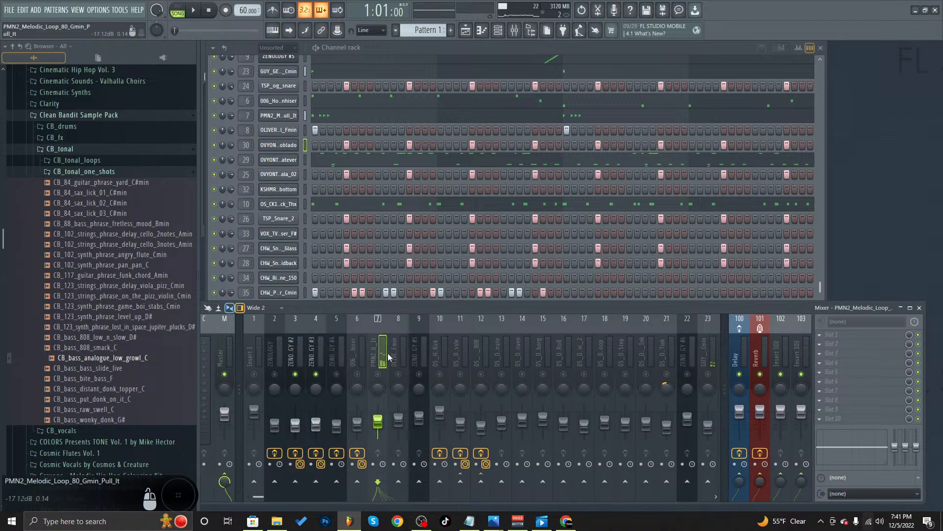
pyautogui.click(418, 350)
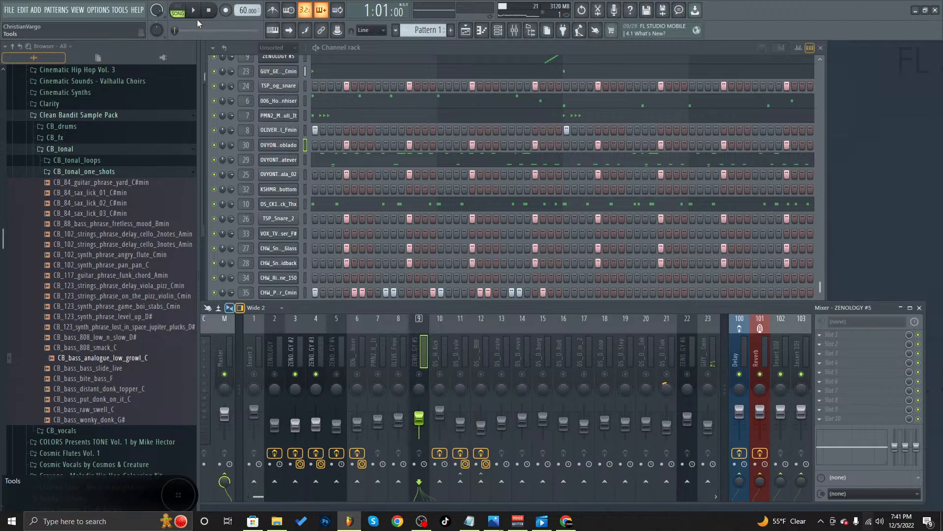
# - Play the song with ZENOLOGY #2 and #3 muted to isolate the ZENOLOGY layer, and show that track's effects
pyautogui.press('space')
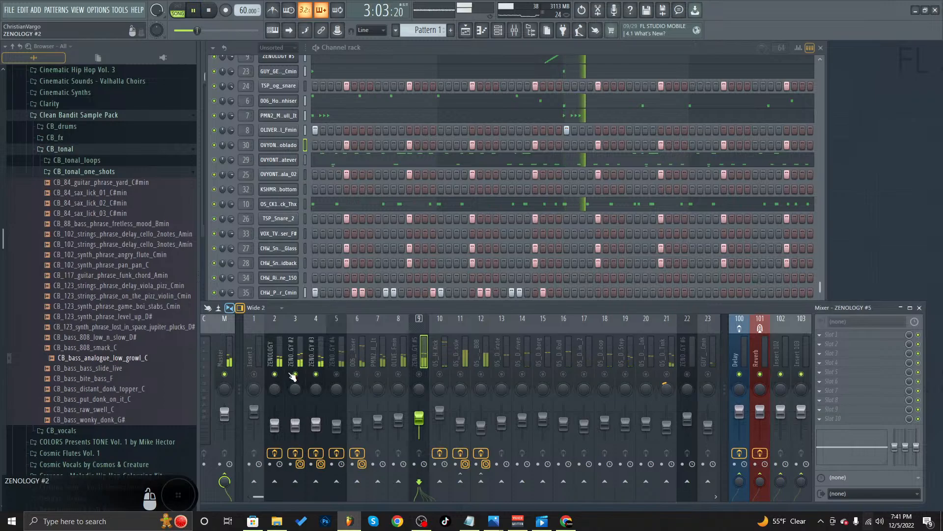
pyautogui.moveTo(299, 376); pyautogui.dragTo(317, 375)
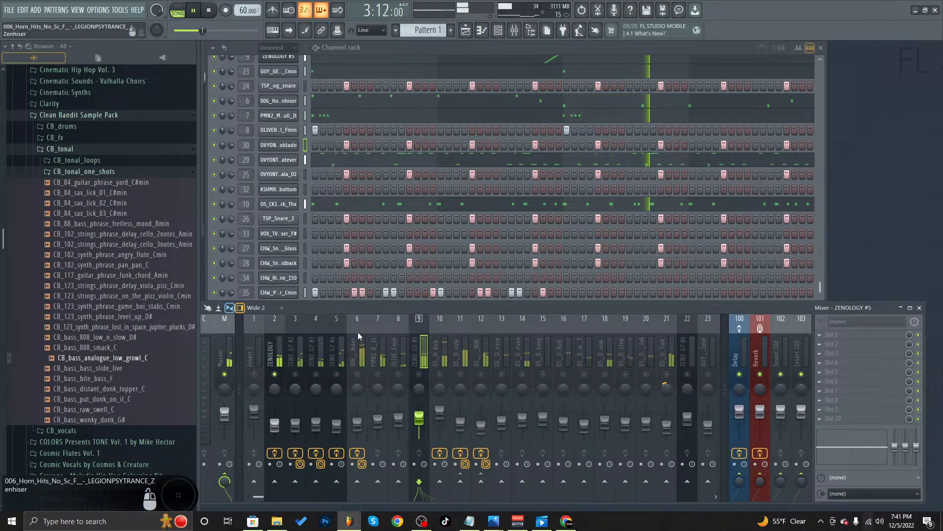
pyautogui.click(284, 340)
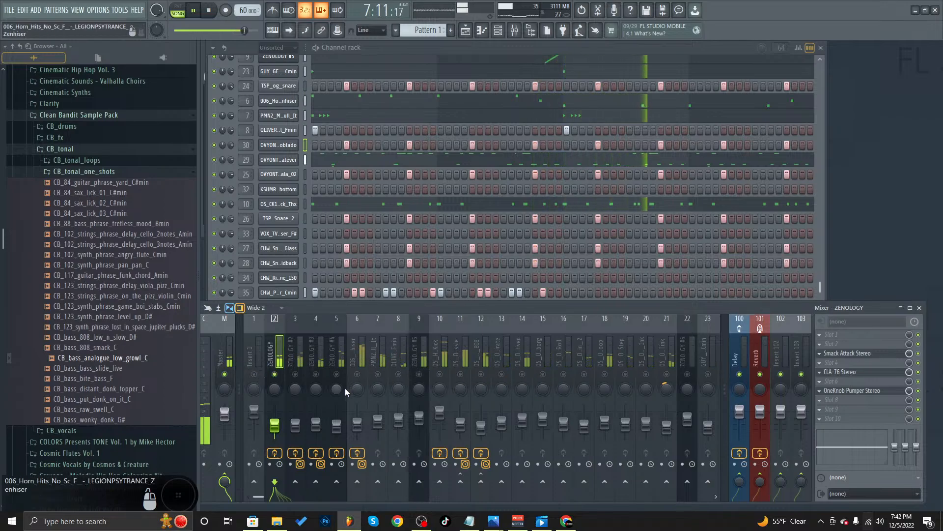
# - Compare the ZENOLOGY layer with and without ZENOLOGY #2 and #3 during playback, and stop the song
pyautogui.click(316, 374)
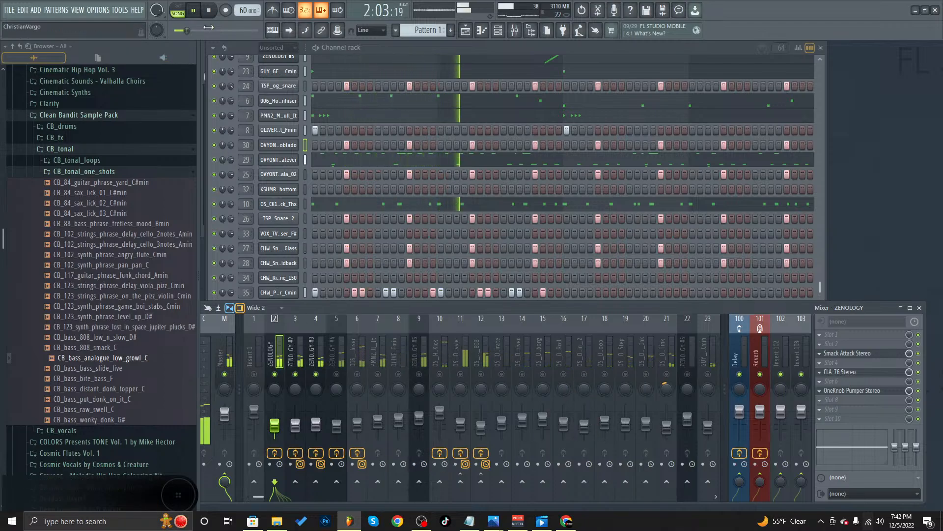
pyautogui.click(317, 375)
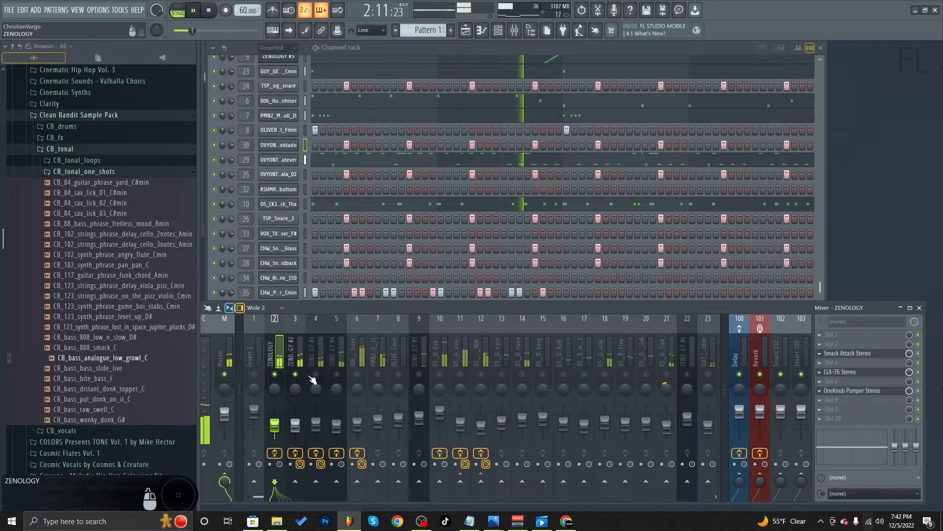
pyautogui.click(296, 374)
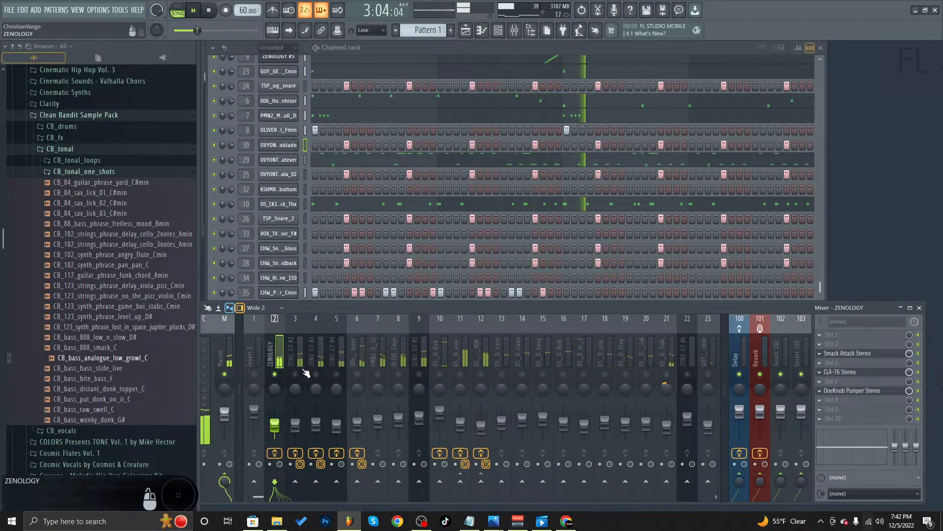
pyautogui.press('space')
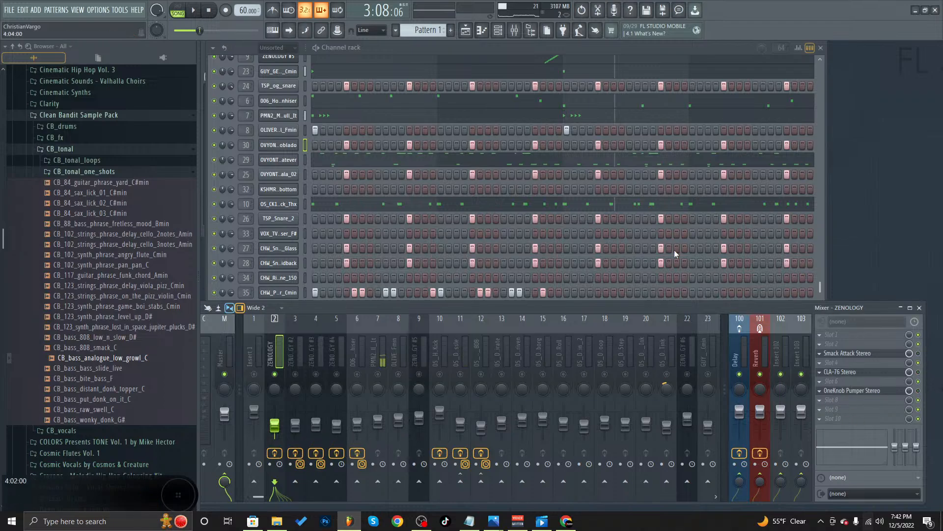
pyautogui.press('space')
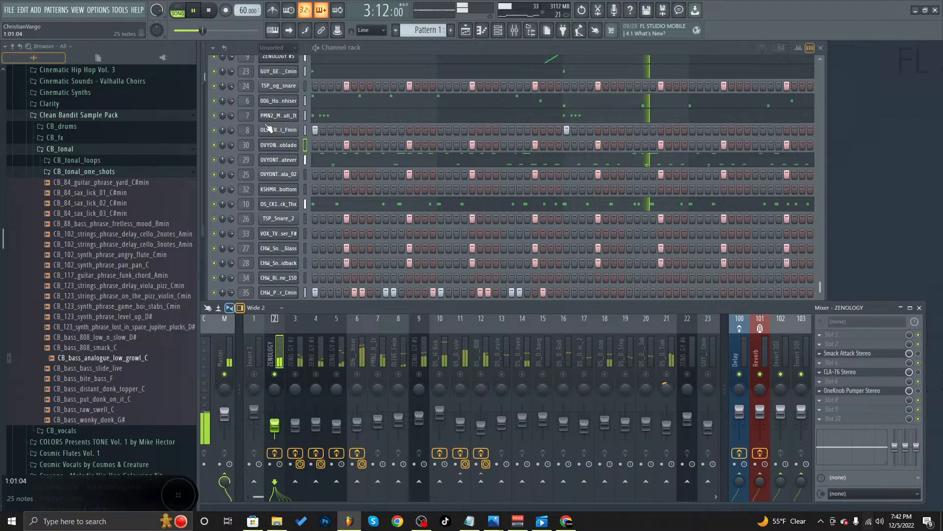
pyautogui.click(207, 13)
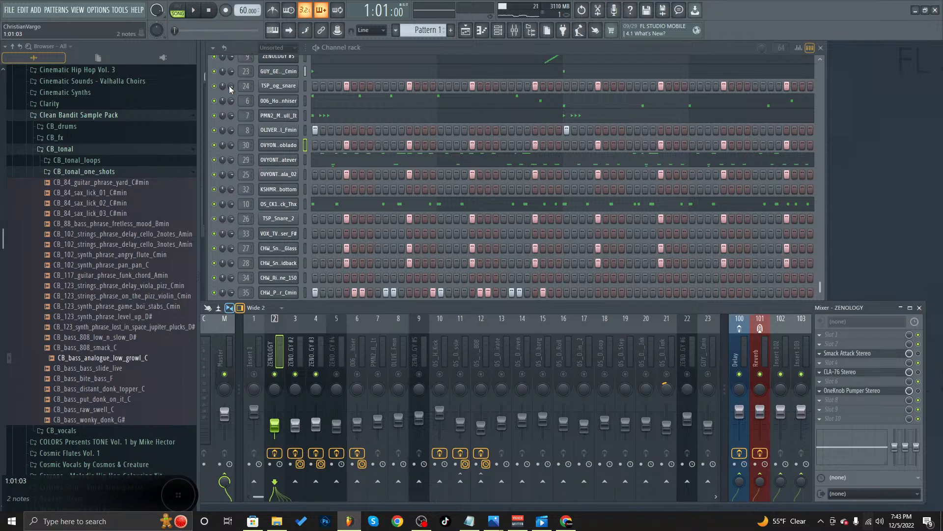
# - Play the three ZENOLOGY layers together and open the Smack Attack effect on the ZENOLOGY track to audition it
pyautogui.click(195, 10)
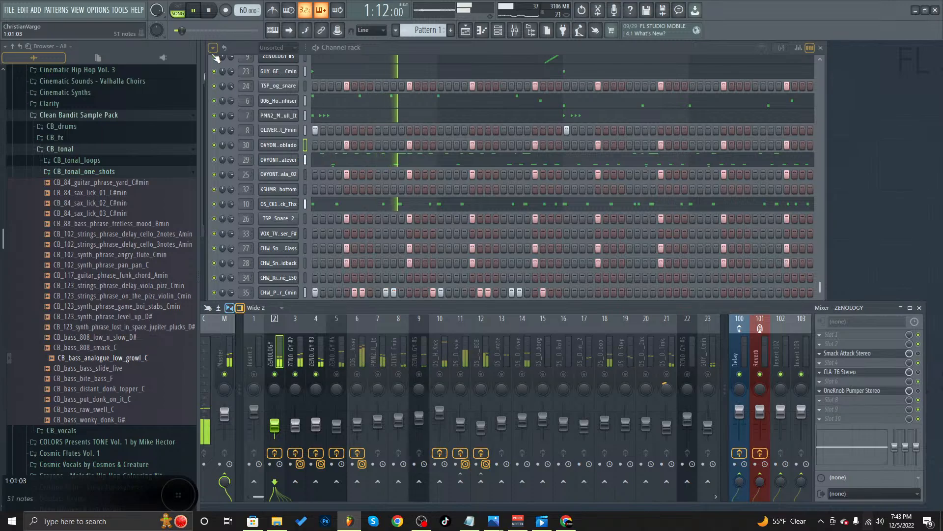
pyautogui.click(210, 12)
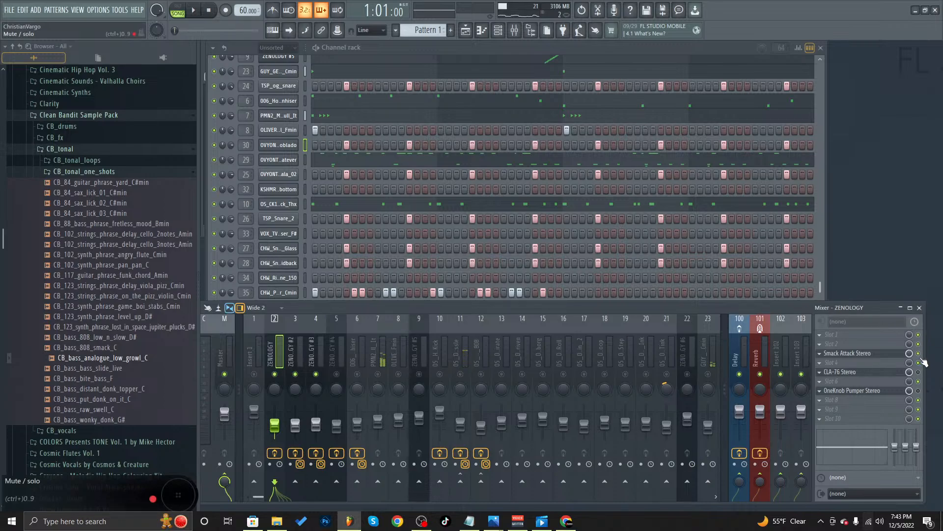
pyautogui.click(849, 355)
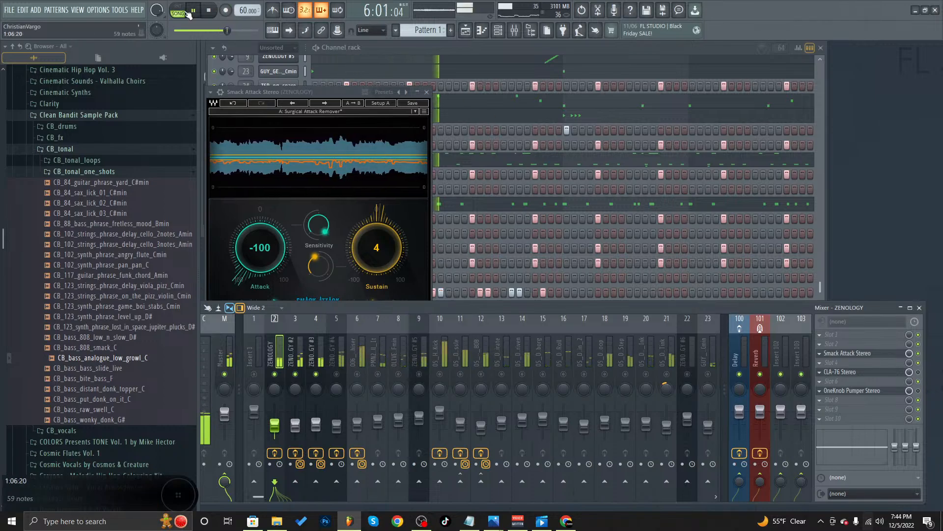
pyautogui.click(209, 11)
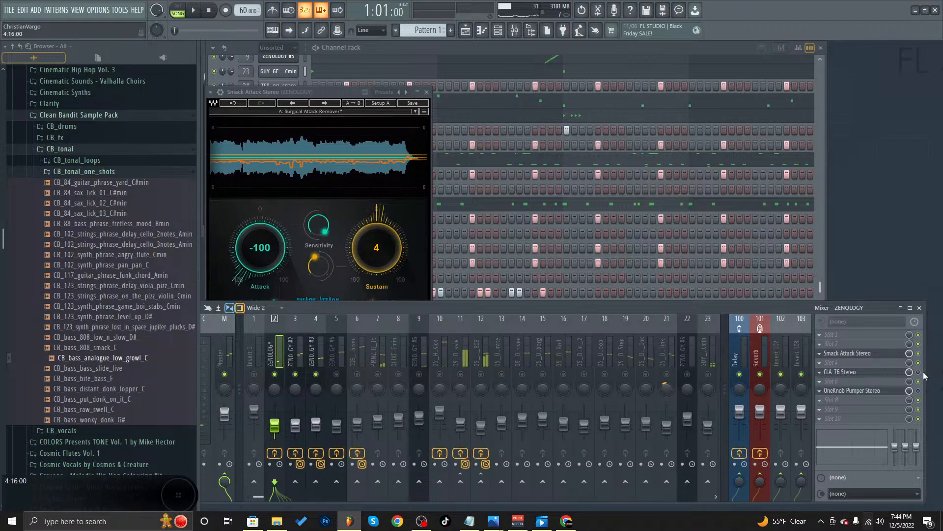
# - Open the CLA-76 compressor on the ZENOLOGY track and listen to the layers with it
pyautogui.click(850, 372)
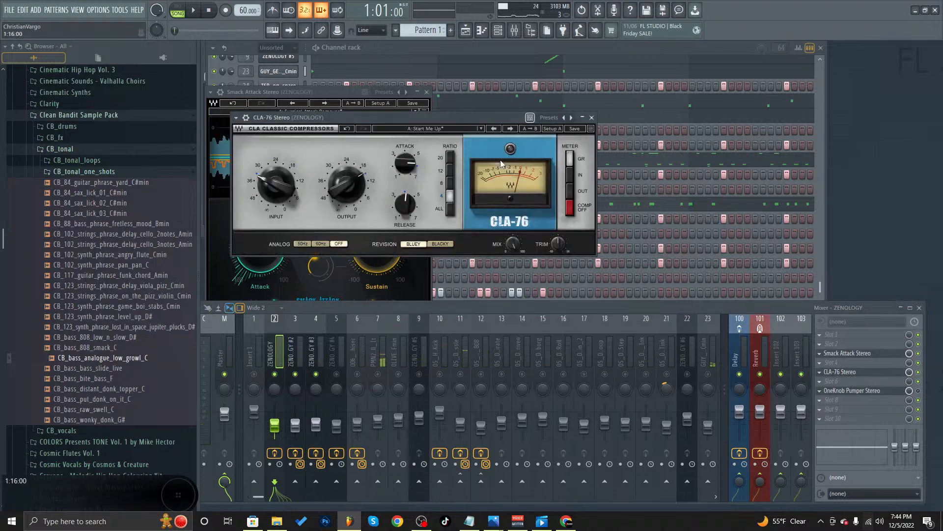
pyautogui.click(193, 10)
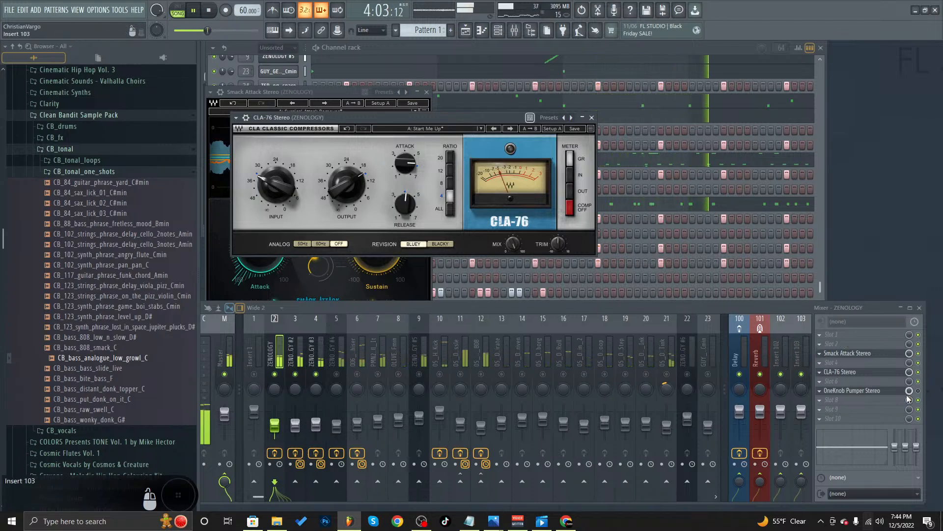
pyautogui.click(210, 11)
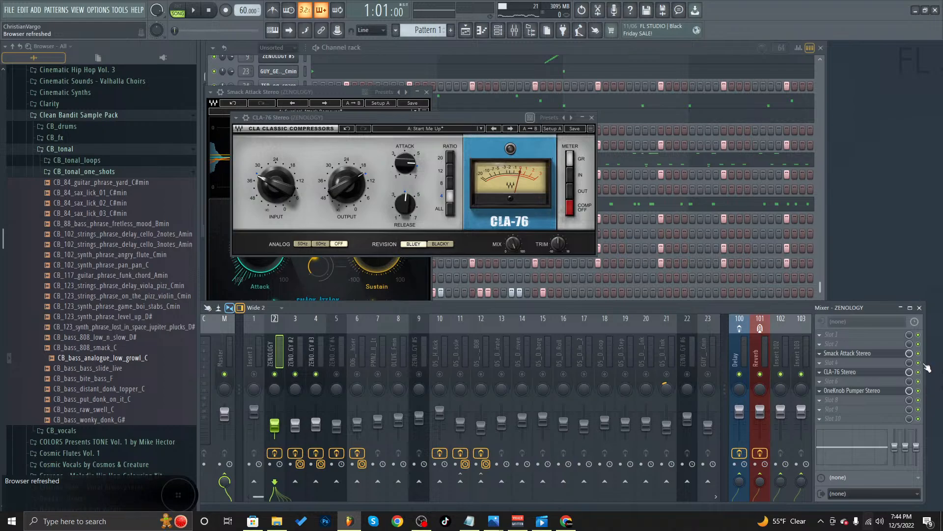
# - Open the OneKnob Pumper on the ZENOLOGY track during playback and mute ZENOLOGY #2 and #3 to isolate it
pyautogui.click(197, 10)
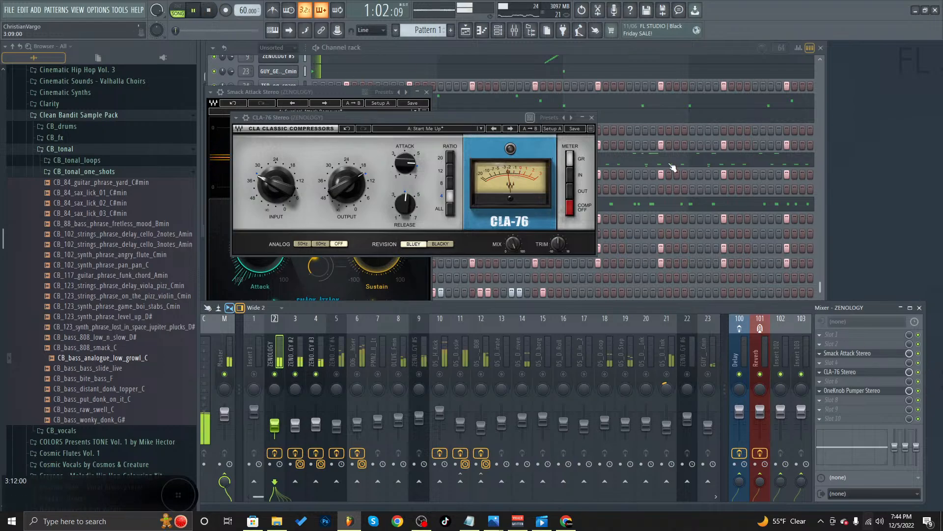
pyautogui.click(853, 390)
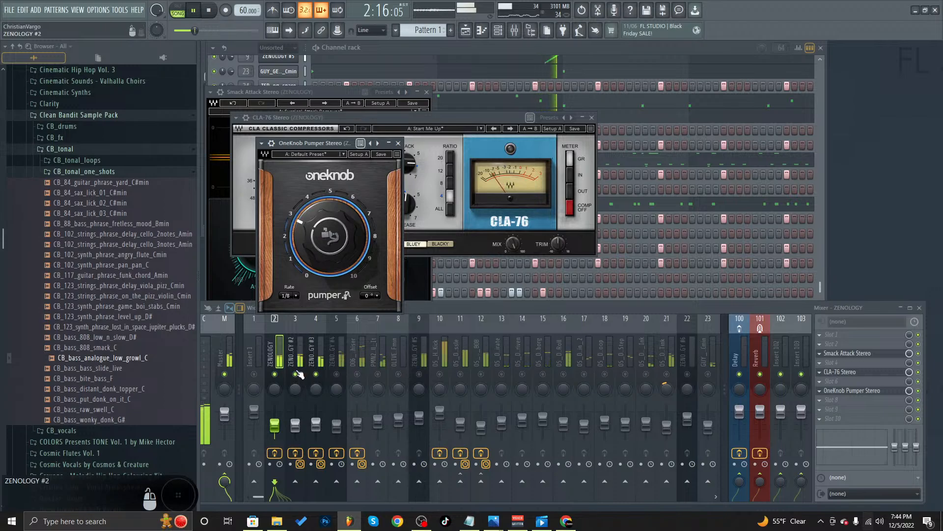
pyautogui.moveTo(297, 373); pyautogui.dragTo(335, 375)
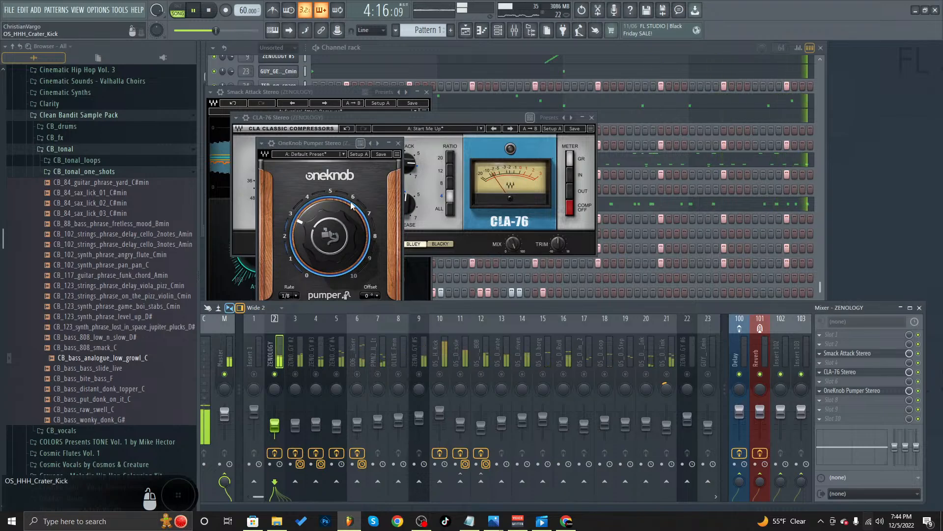
# - Raise the OneKnob Pumper amount to 10 to hear the effect, return it to about 3, and stop playback
pyautogui.moveTo(350, 246); pyautogui.dragTo(349, 238)
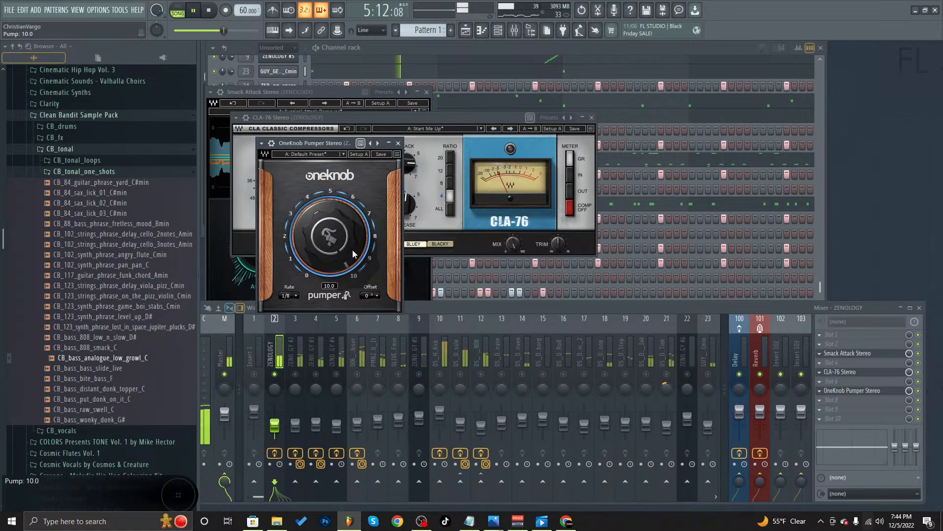
pyautogui.moveTo(322, 226); pyautogui.dragTo(323, 256)
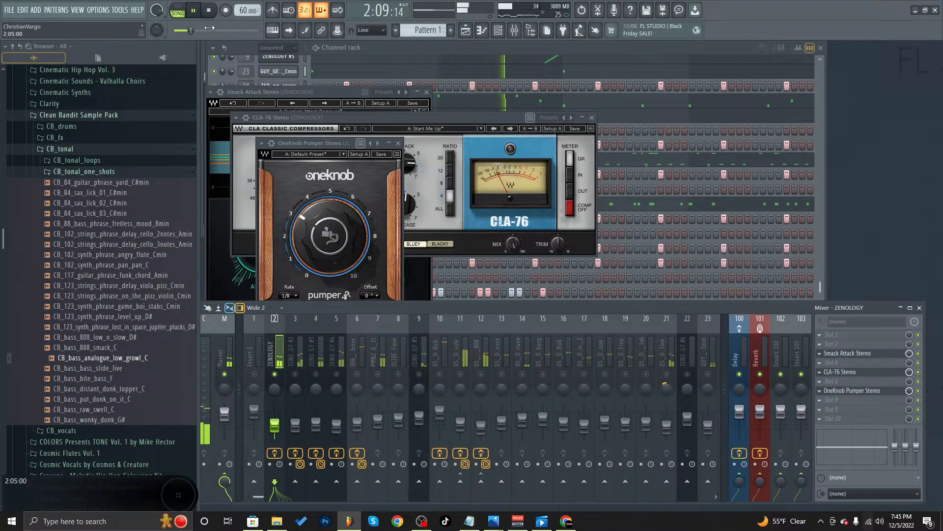
pyautogui.click(211, 12)
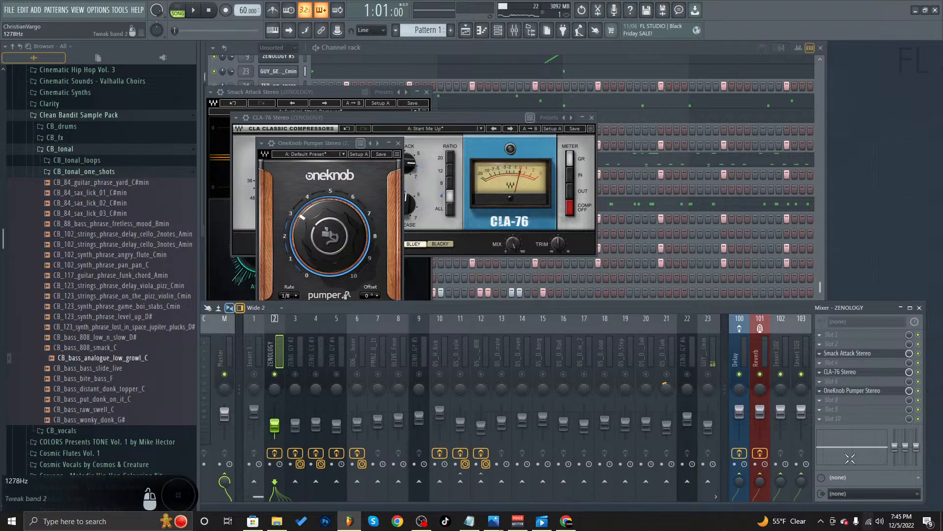
# - Unmute ZENOLOGY #2 and #3 and play the song with the remaining melodic layers through ZENOLOGY #5 enabled
pyautogui.click(295, 374)
pyautogui.click(316, 374)
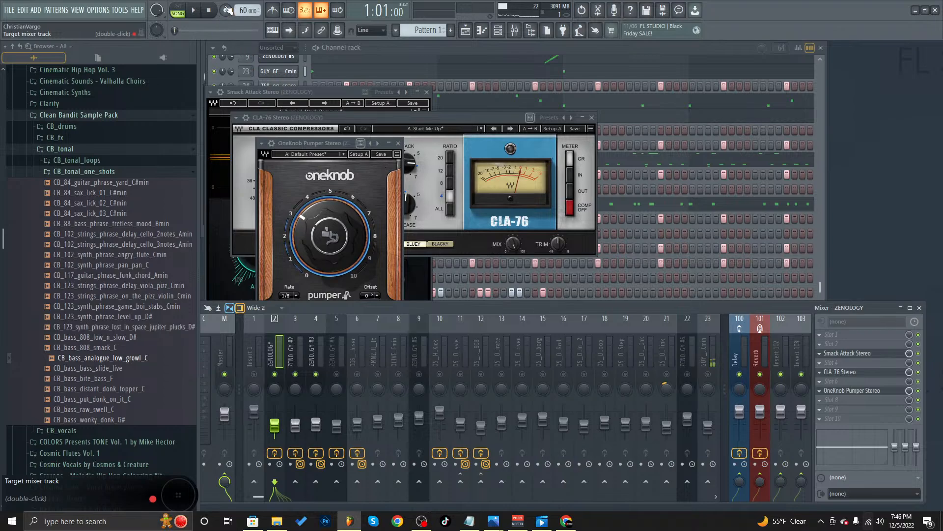
pyautogui.click(197, 10)
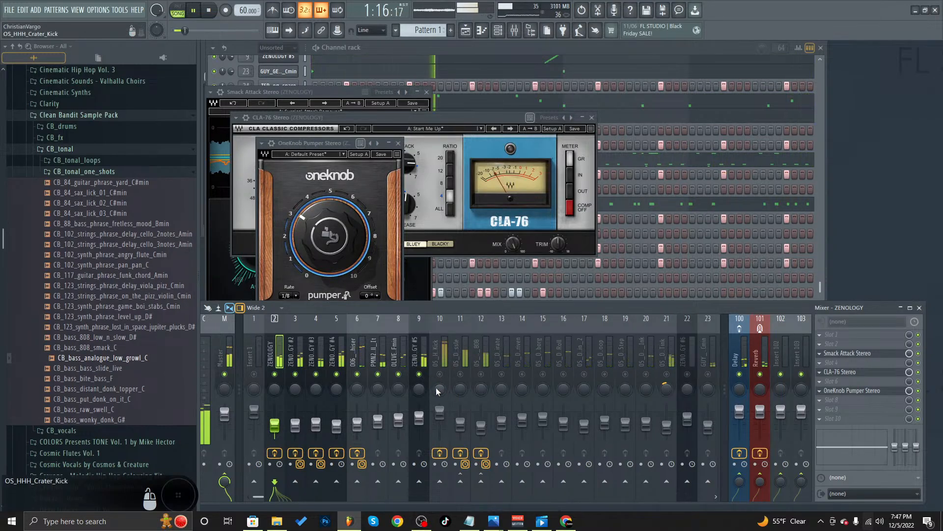
pyautogui.click(419, 375)
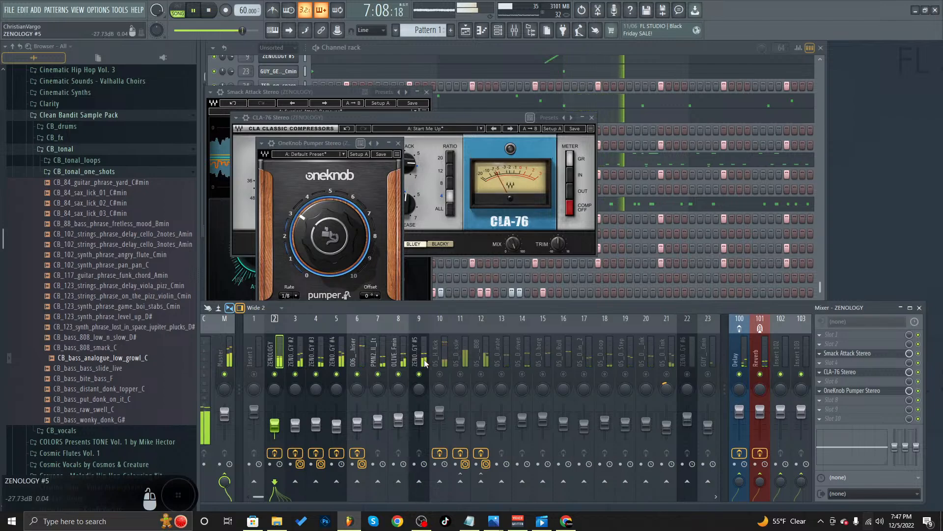
# - Open the piano roll of the ZENOLOGY #5 channel and view its melody notes around F6
pyautogui.click(691, 286)
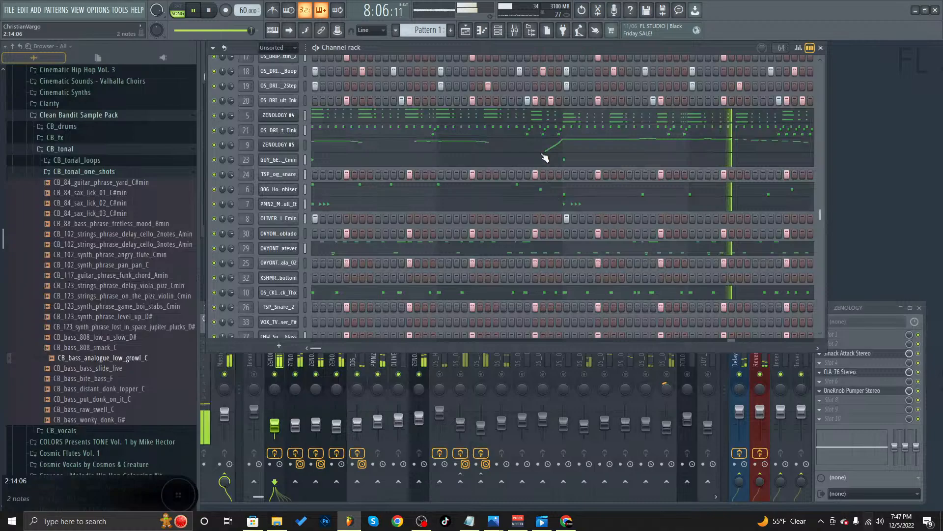
pyautogui.click(544, 149)
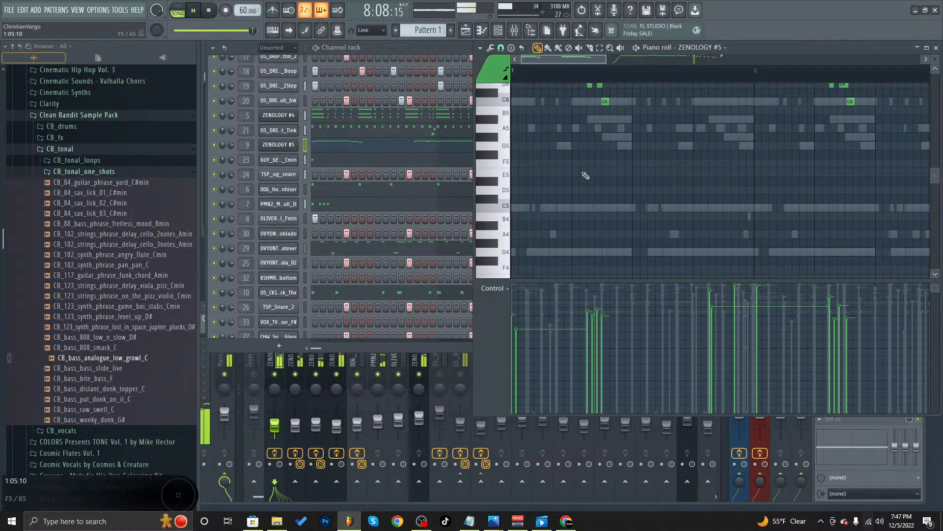
pyautogui.scroll(3, 617, 166)
pyautogui.scroll(2, 621, 169)
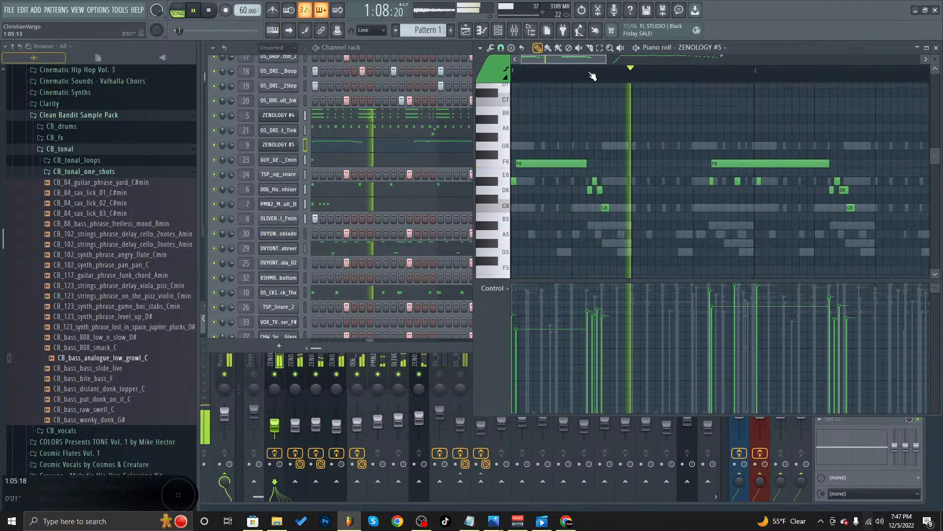
# - Follow the ZENOLOGY #5 melody notes through to the pattern's end during playback, and stop playback
pyautogui.moveTo(561, 57); pyautogui.dragTo(618, 60)
pyautogui.scroll(-10, 794, 164)
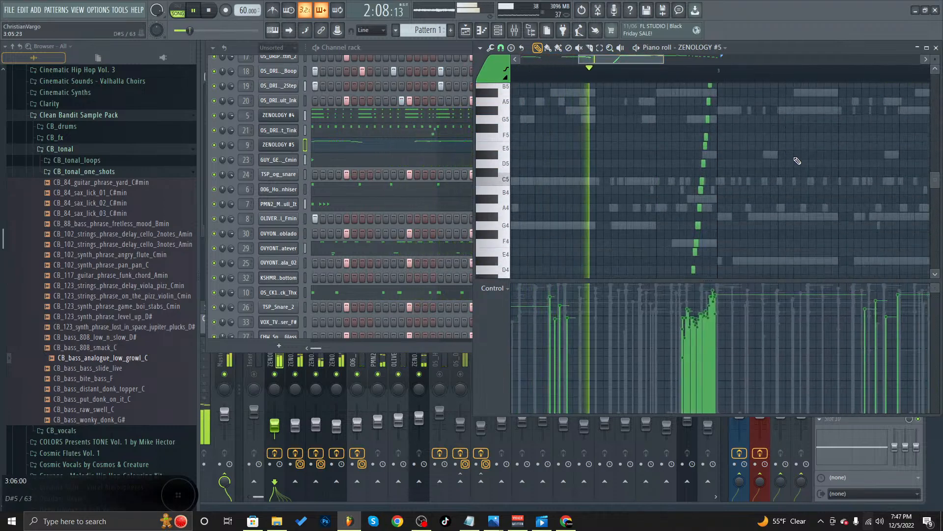
pyautogui.scroll(5, 794, 164)
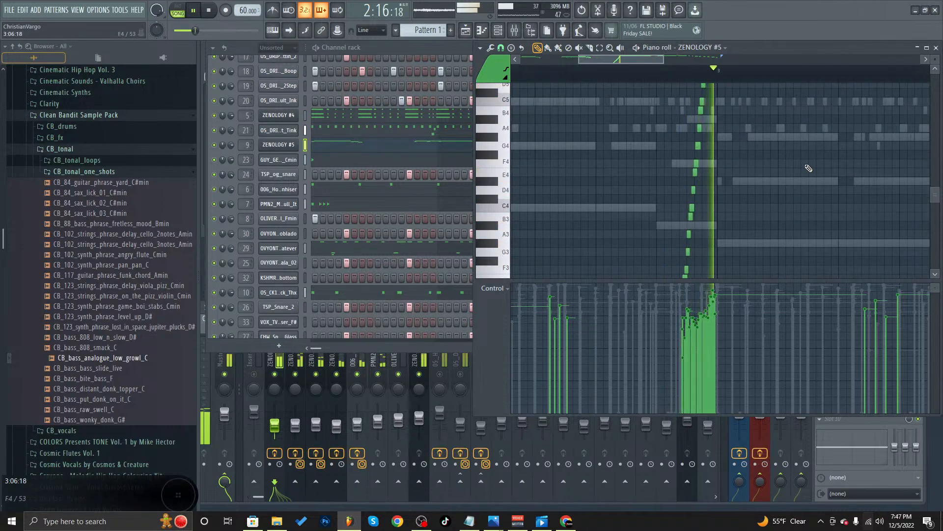
pyautogui.scroll(6, 808, 167)
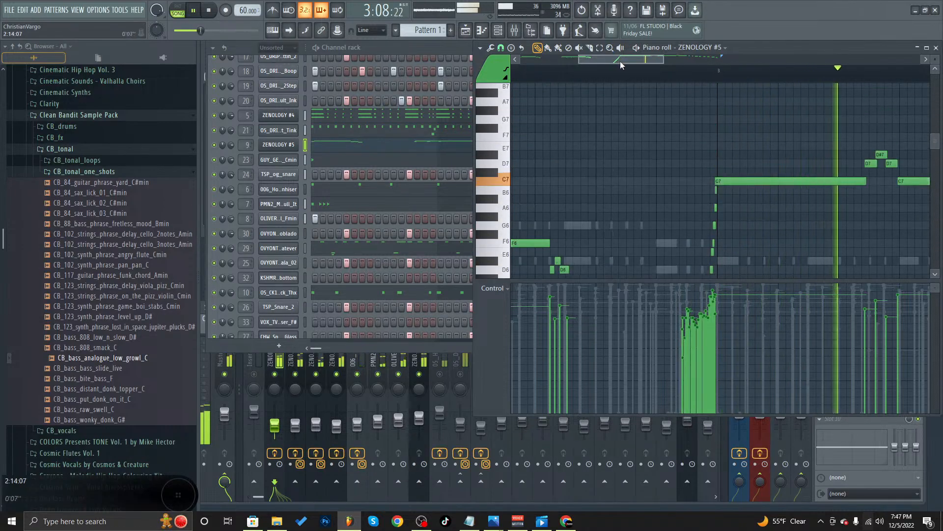
pyautogui.moveTo(620, 61); pyautogui.dragTo(716, 64)
pyautogui.scroll(-3, 784, 117)
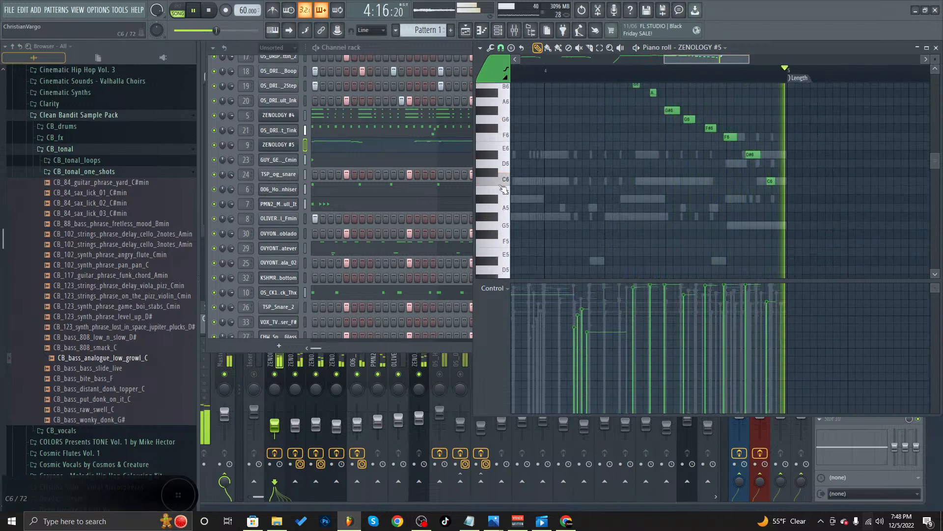
pyautogui.click(209, 10)
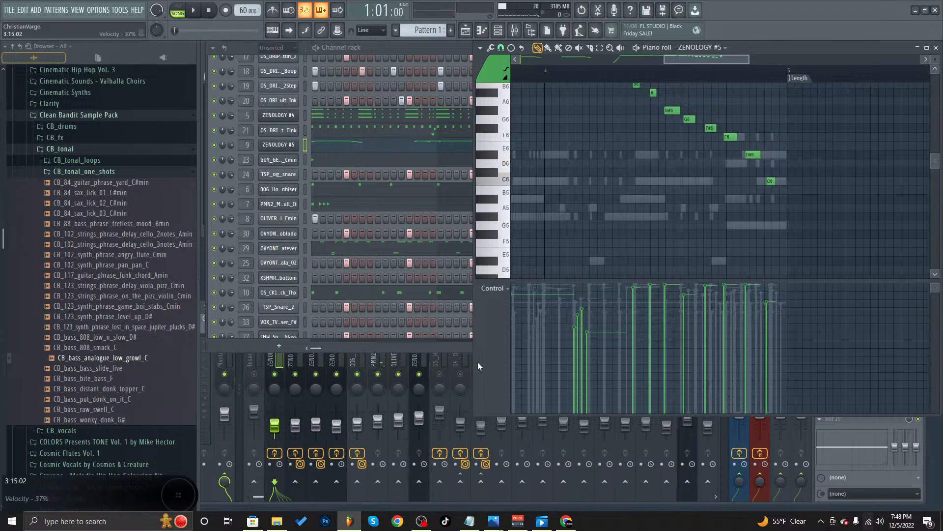
# - Check the mixer effects on the ZENOLOGY #2, #3 and #4 tracks
pyautogui.click(314, 362)
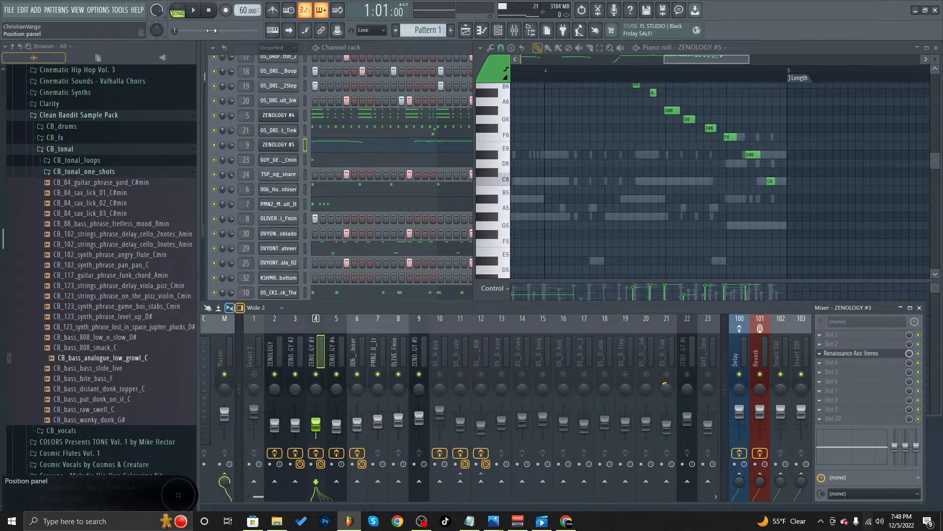
pyautogui.click(334, 347)
pyautogui.click(299, 350)
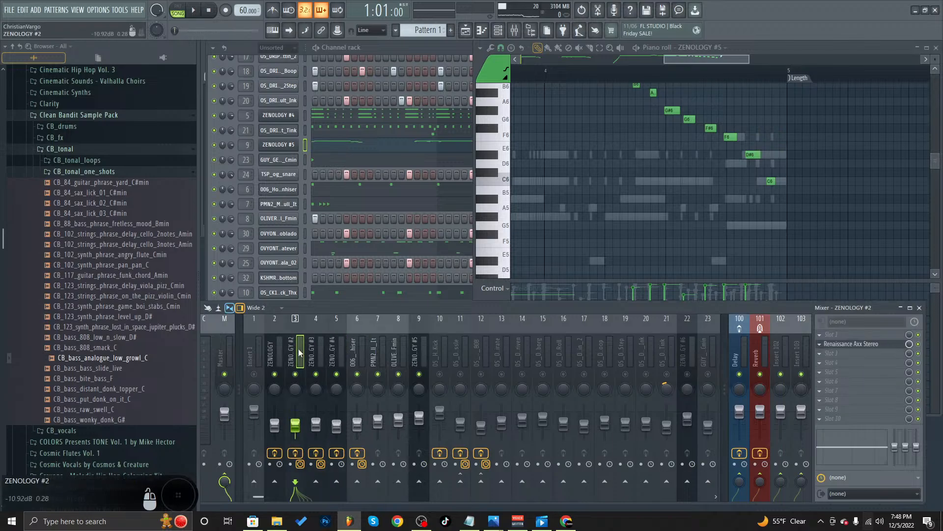
pyautogui.click(318, 346)
# - Solo ZENOLOGY #3, switch the solo to ZENOLOGY #4, and play the song to audition it
pyautogui.rightClick(314, 375)
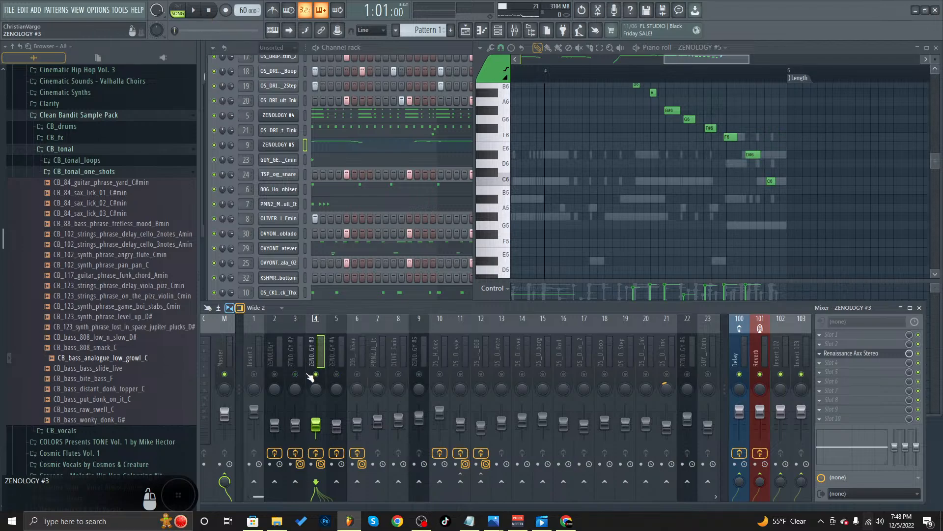
pyautogui.click(336, 374)
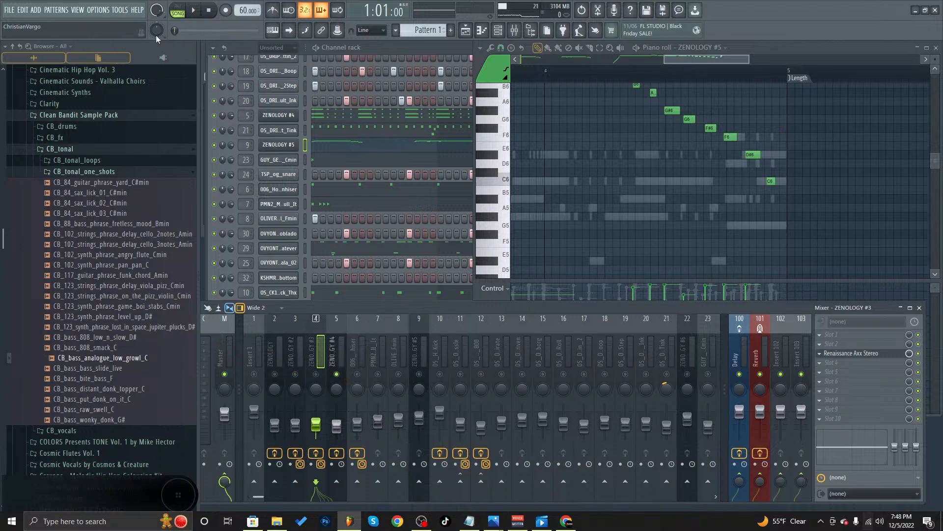
pyautogui.click(193, 10)
# - Solo the horn hits mixer track during playback, select it to show its effects, and stop playback
pyautogui.click(357, 374)
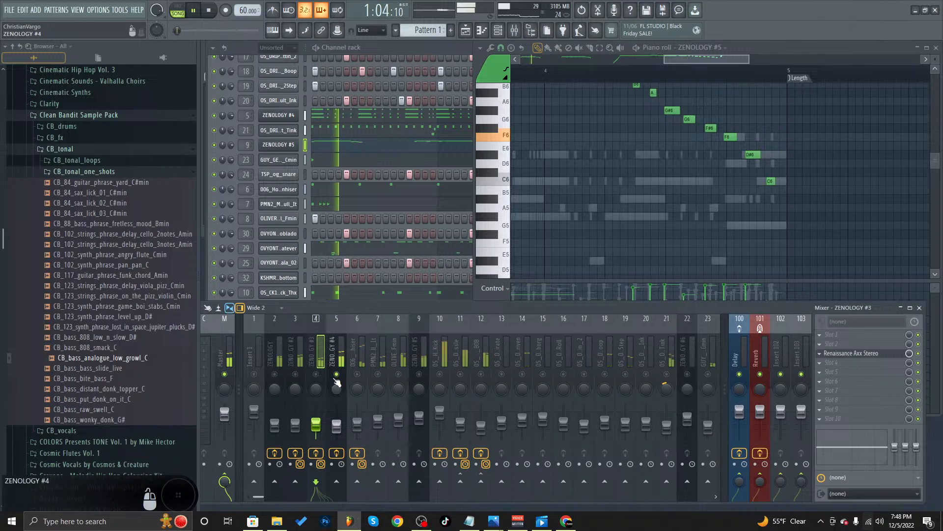
pyautogui.click(351, 384)
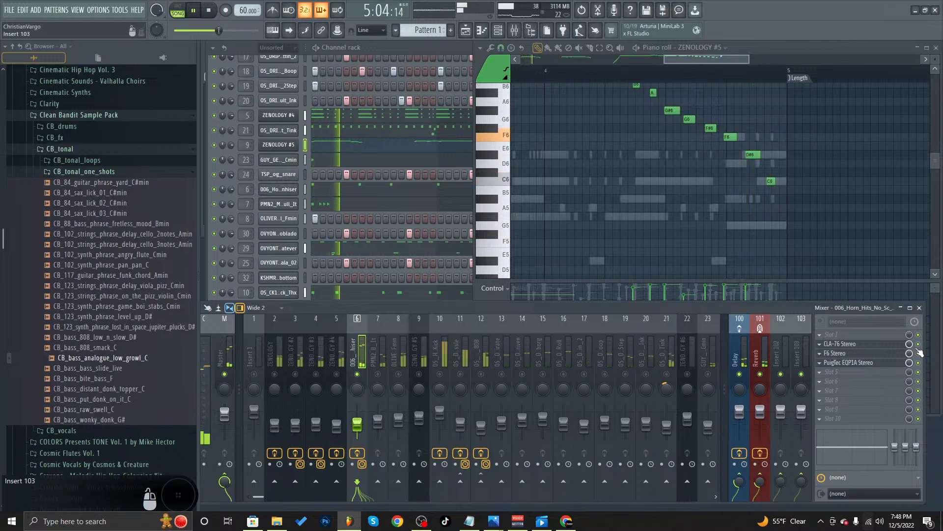
pyautogui.press('space')
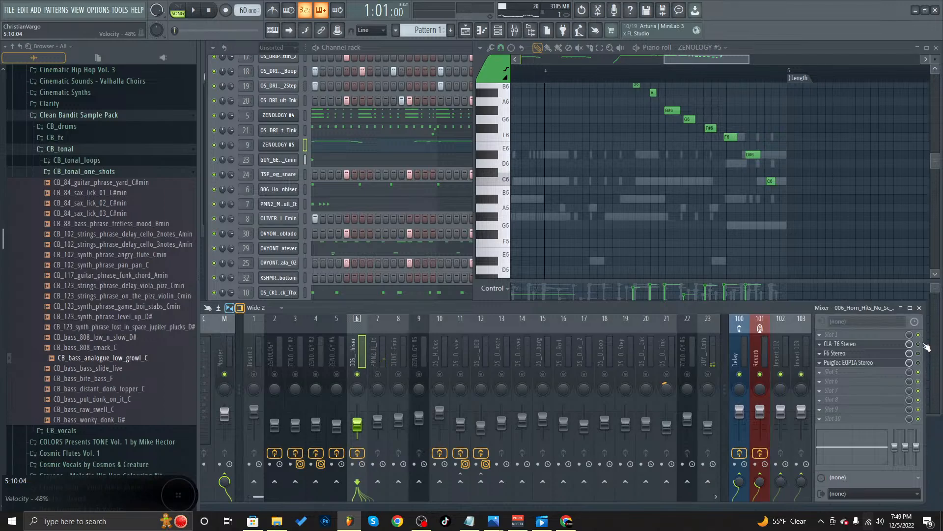
# - Play the soloed horn hits, open their CLA-76 compressor to audition it, and stop playback
pyautogui.press('space')
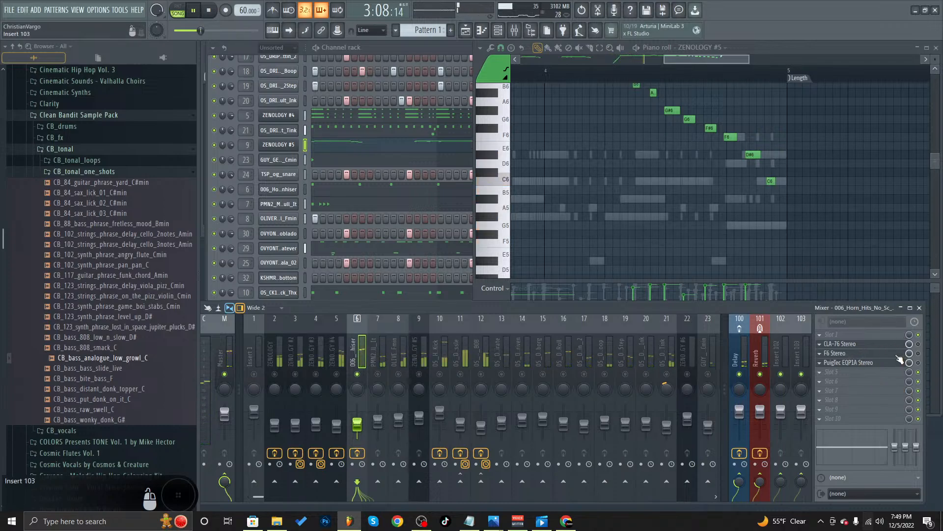
pyautogui.click(869, 343)
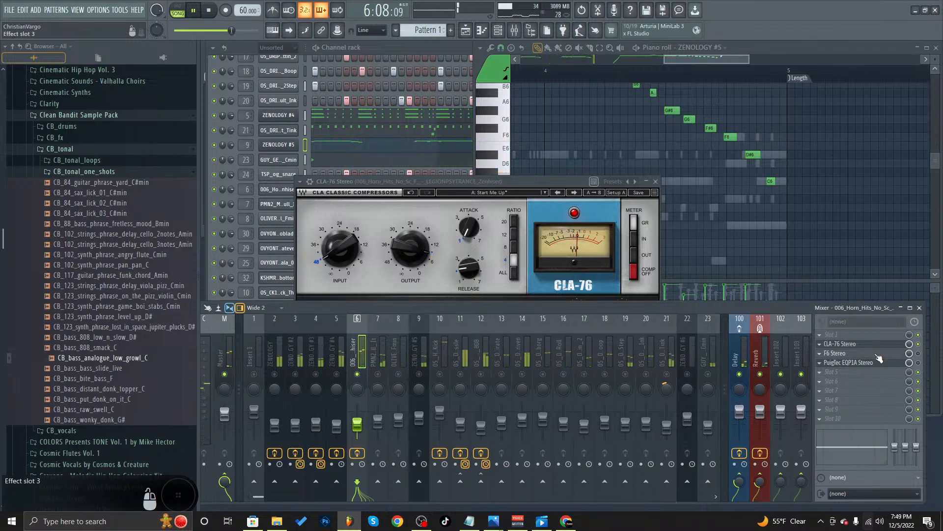
pyautogui.click(210, 11)
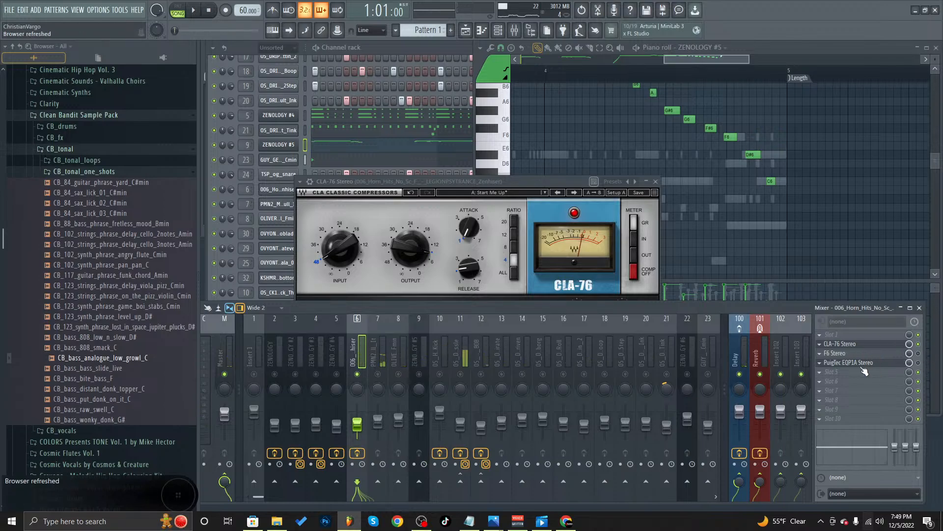
# - Open the F6 Stereo EQ on the horn hits track and enable its effect slot
pyautogui.click(834, 353)
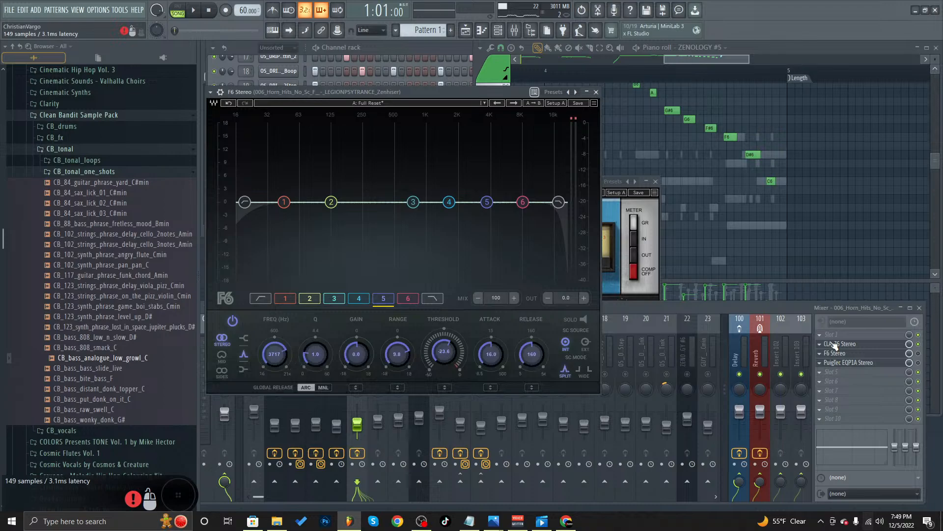
pyautogui.click(894, 355)
pyautogui.click(894, 355)
pyautogui.click(918, 353)
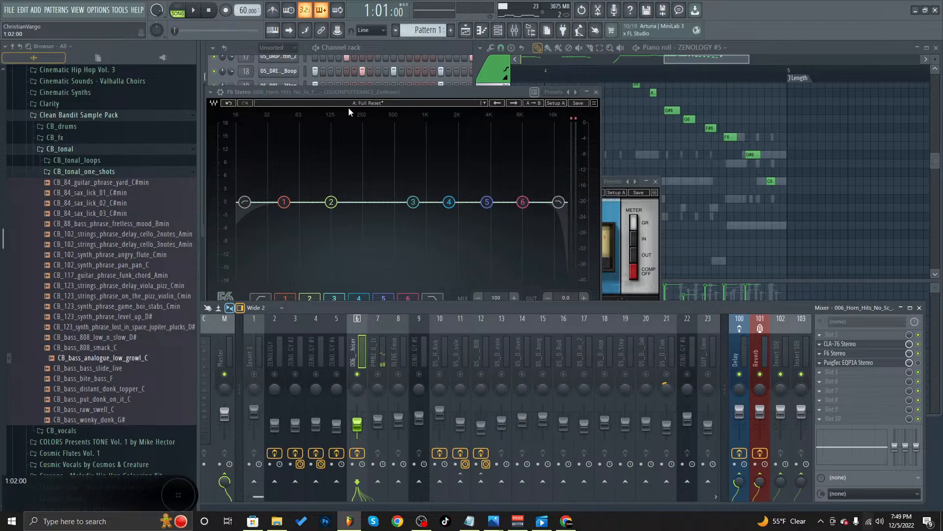
# - Bring the horn hits' F6 Stereo window back up, select band 3, and play the song to watch the EQ respond
pyautogui.click(410, 93)
pyautogui.click(680, 311)
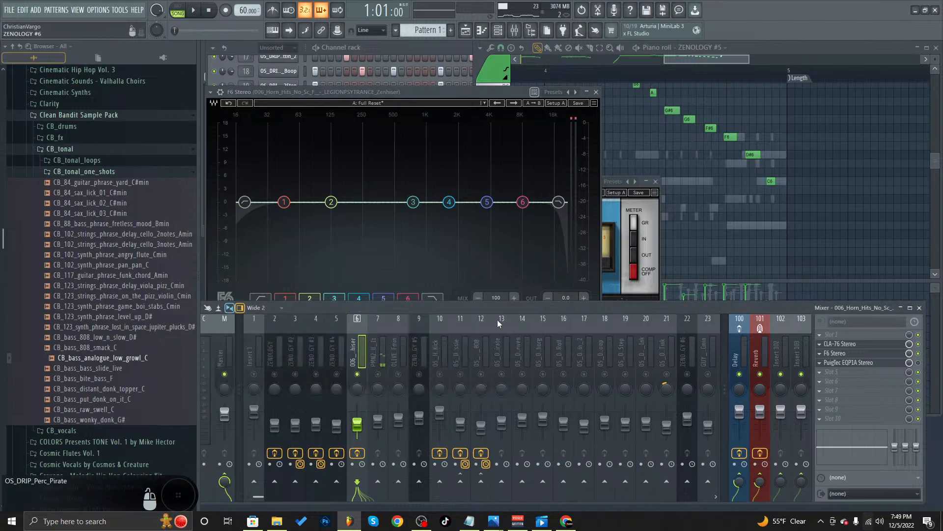
pyautogui.click(370, 355)
pyautogui.click(358, 350)
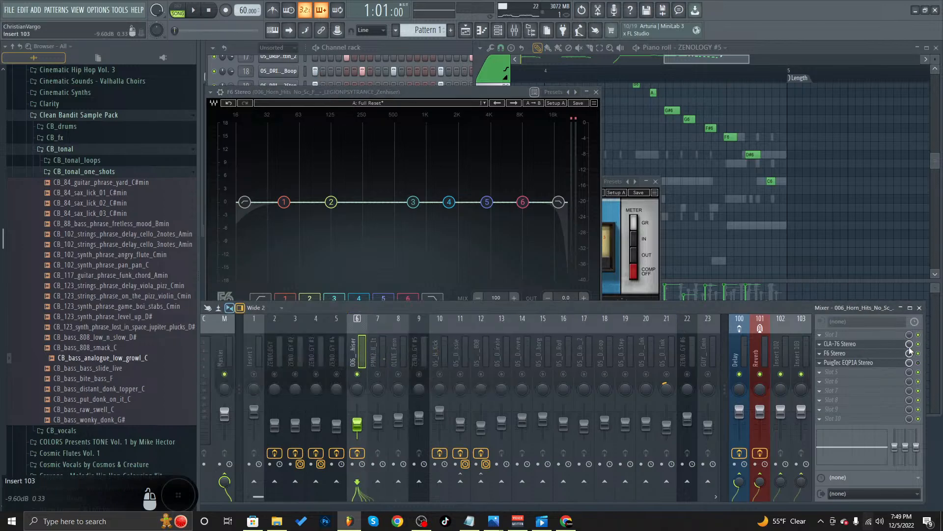
pyautogui.click(837, 353)
pyautogui.click(836, 353)
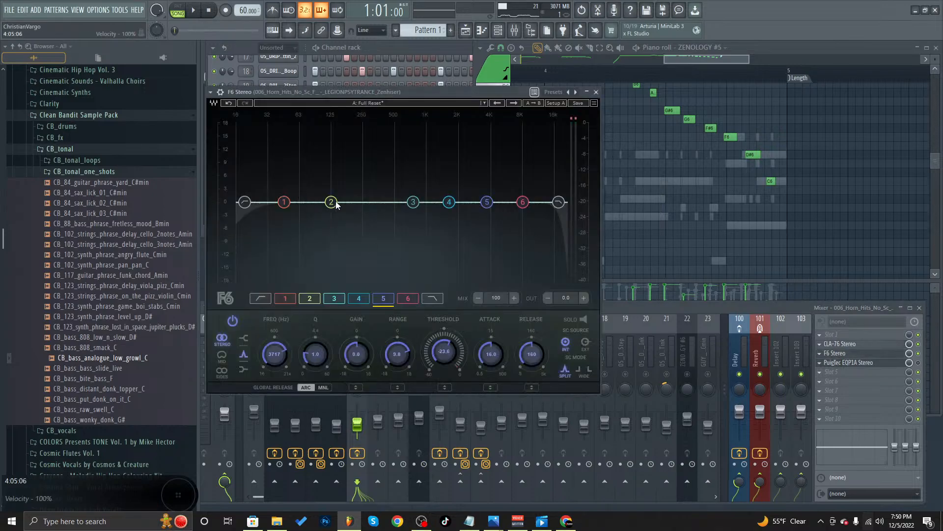
pyautogui.click(413, 204)
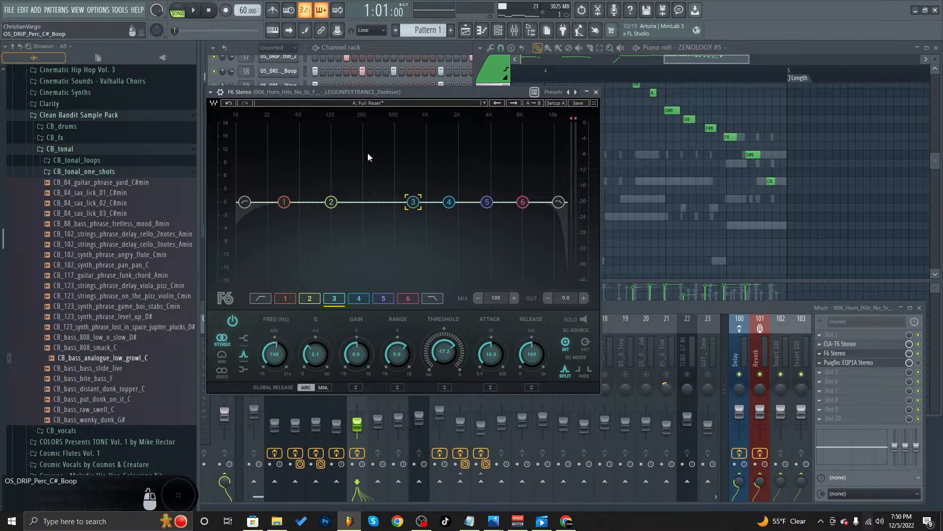
pyautogui.click(194, 9)
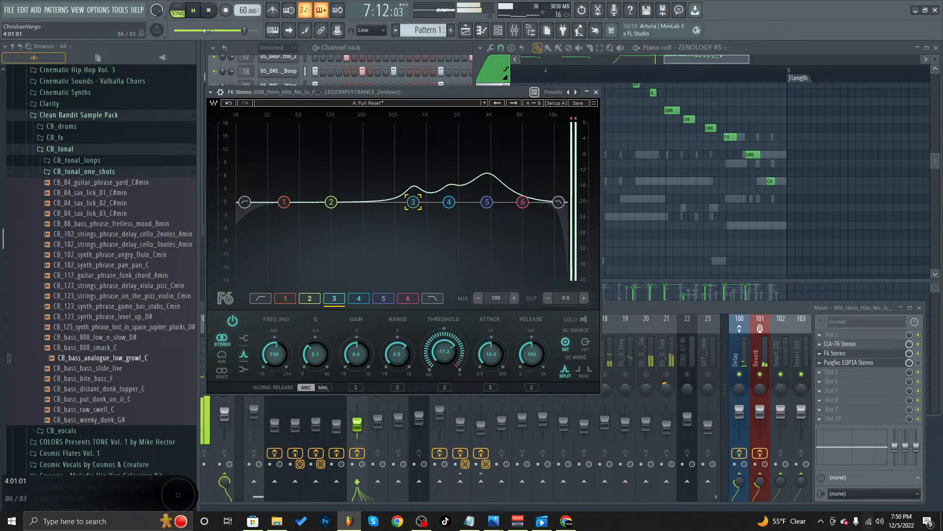
pyautogui.click(193, 10)
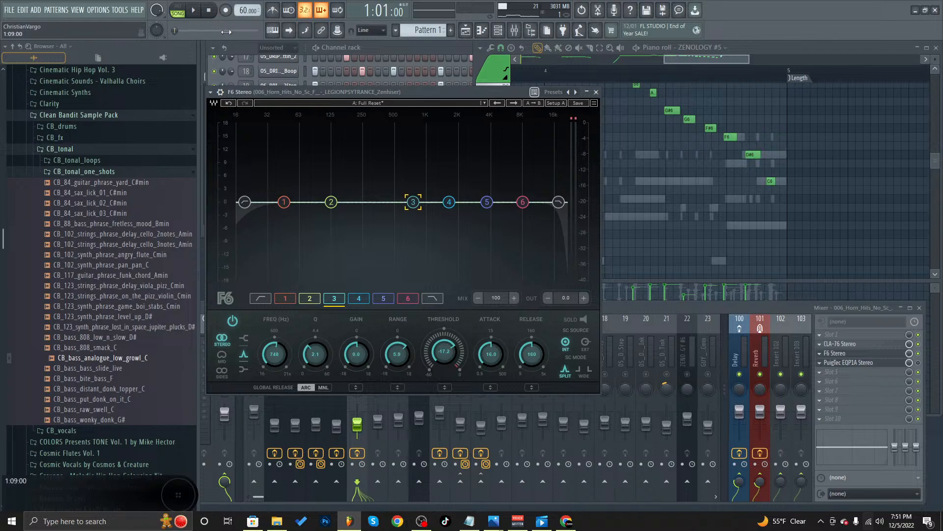
# - During playback, raise the F6 band 3 range to 18 dB, lower it, and settle it at 6.0 dB
pyautogui.click(194, 10)
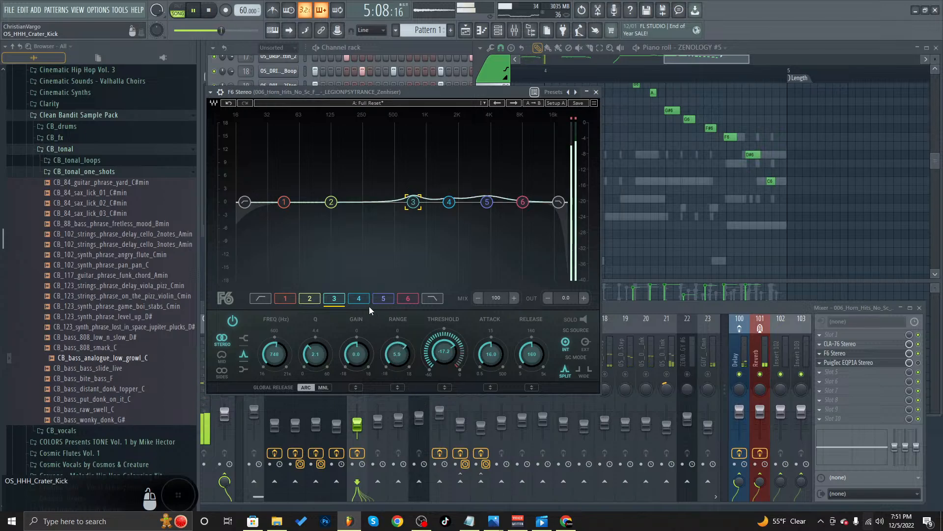
pyautogui.moveTo(397, 359); pyautogui.dragTo(397, 307)
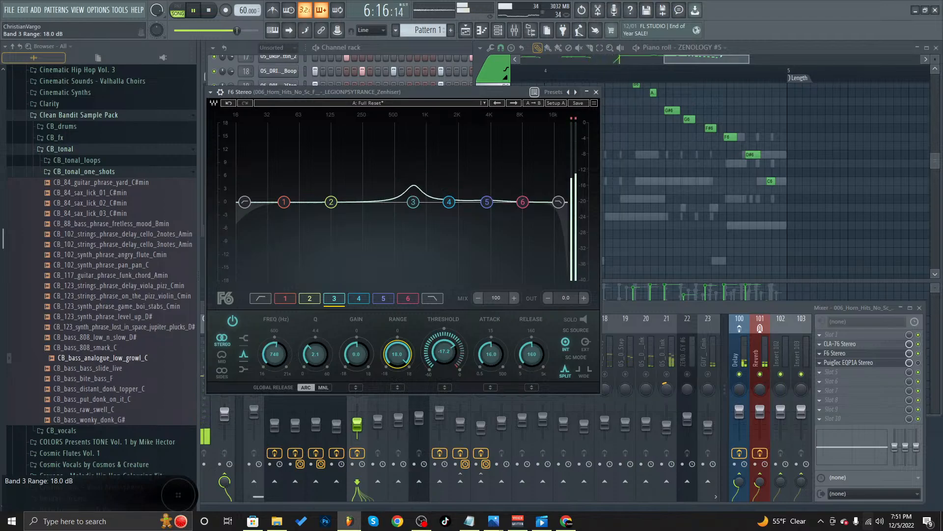
pyautogui.moveTo(398, 354); pyautogui.dragTo(397, 388)
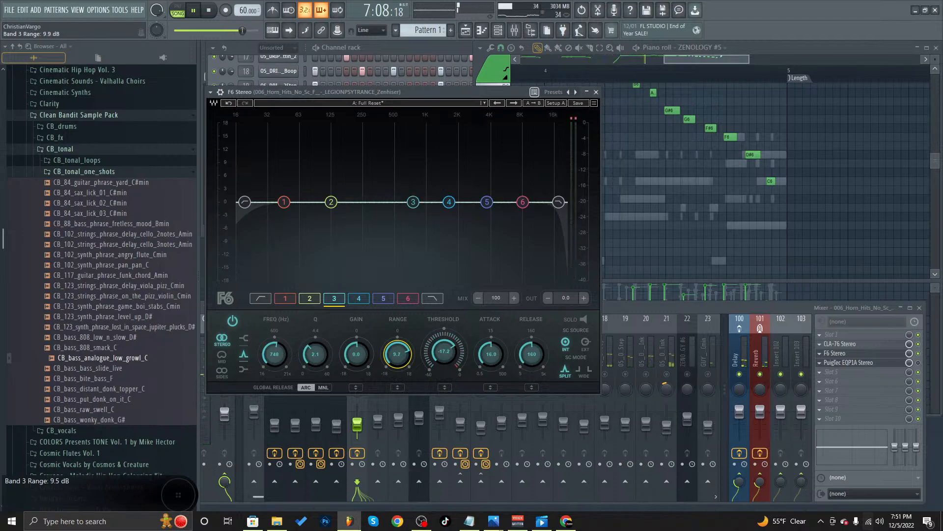
pyautogui.moveTo(397, 354); pyautogui.dragTo(397, 348)
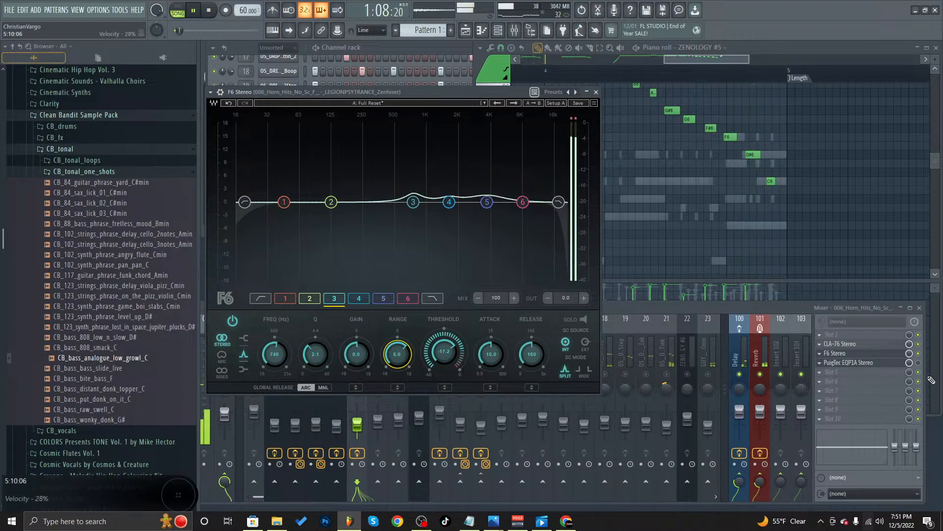
# - Toggle the F6 Stereo slot to compare the horn hits with and without it, and stop playback
pyautogui.click(919, 354)
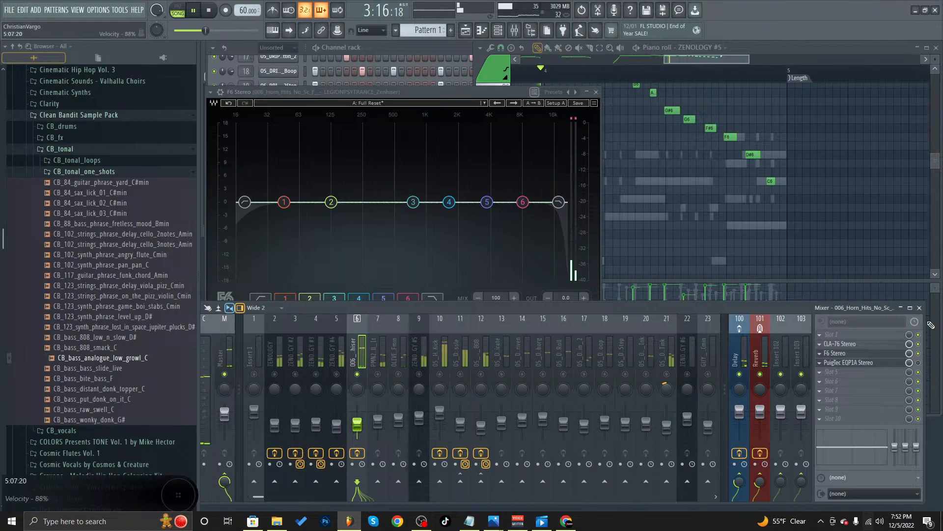
pyautogui.press('space')
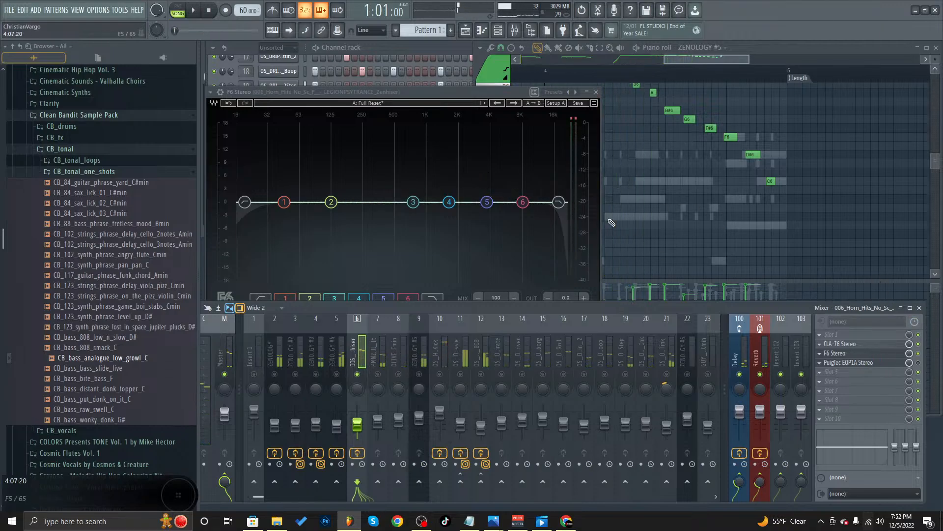
# - Open the PuigTec EQP1A Stereo on the horn hits and audition its boost through repeated playback, ending with playback stopped
pyautogui.click(861, 365)
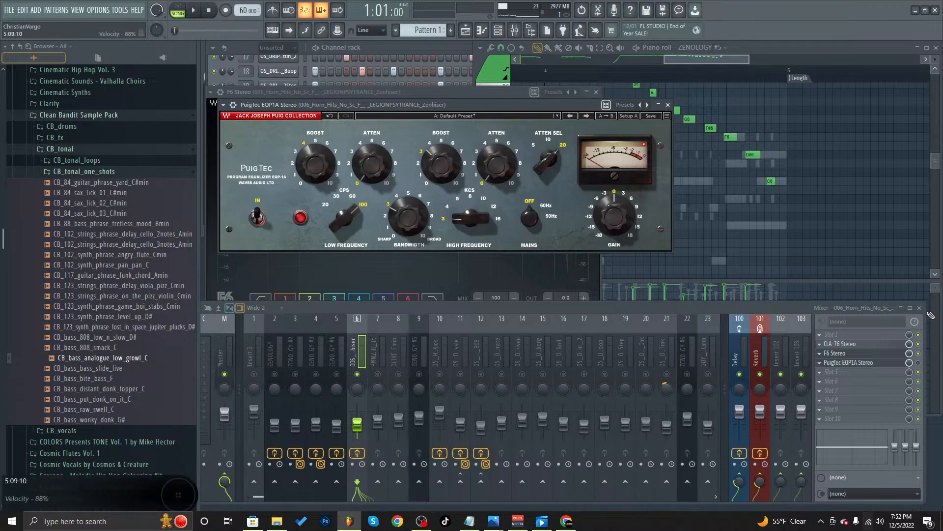
pyautogui.click(193, 12)
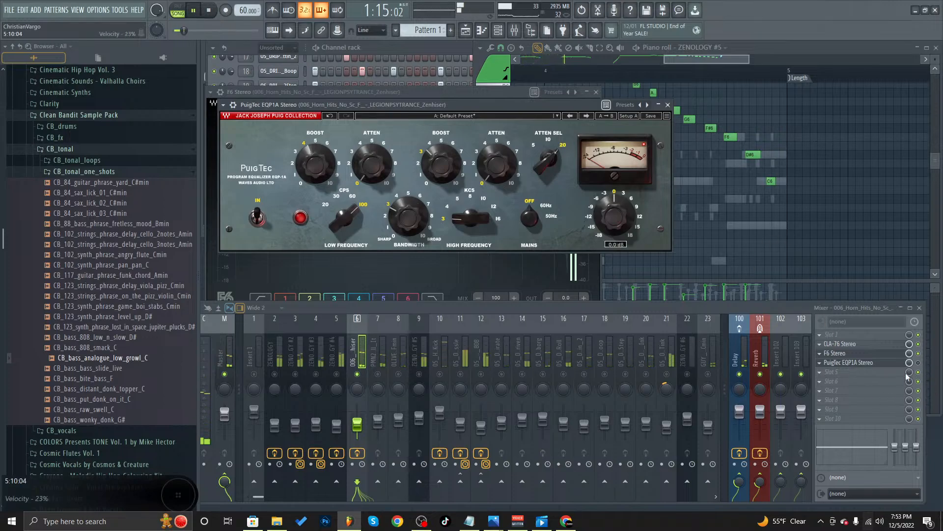
pyautogui.press('space')
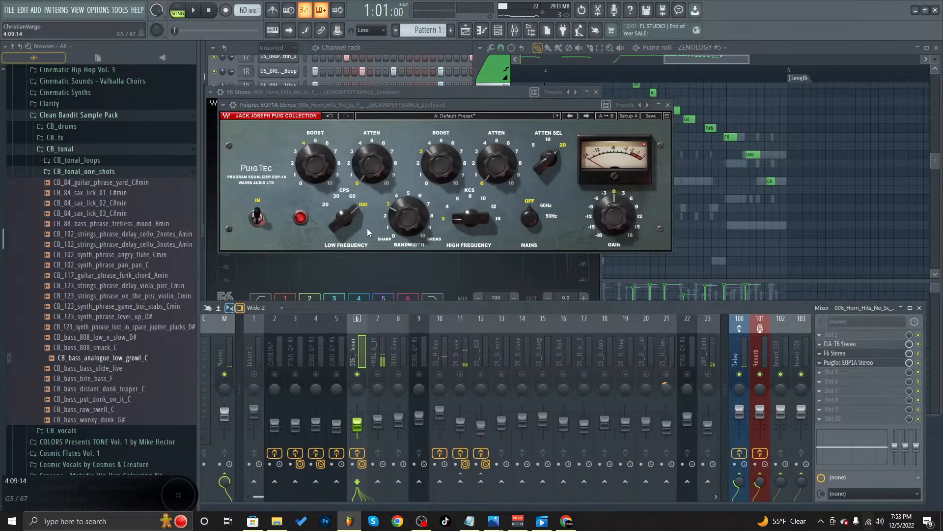
pyautogui.press('space')
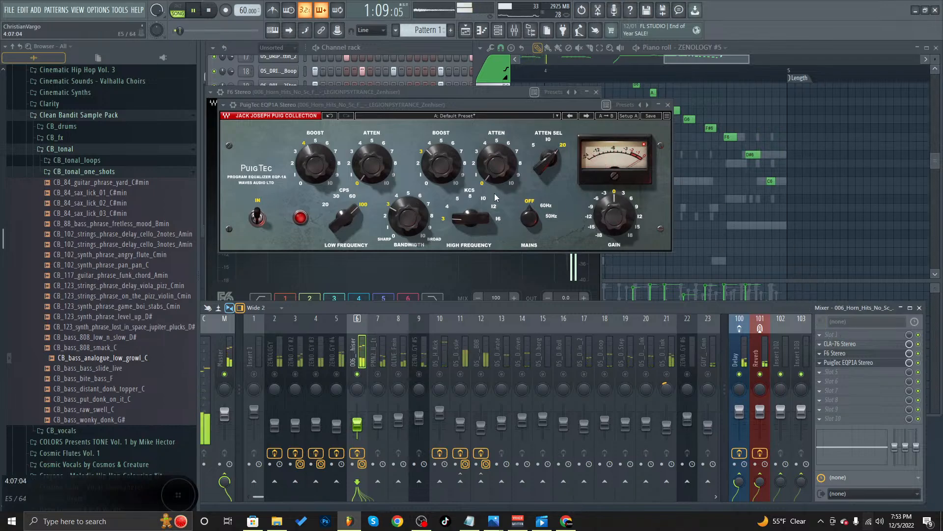
pyautogui.moveTo(443, 162)
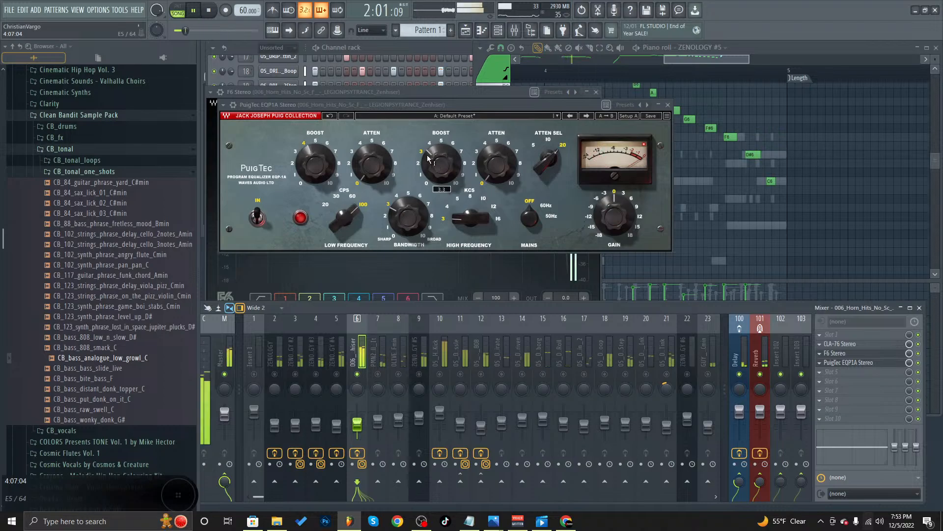
pyautogui.press('space')
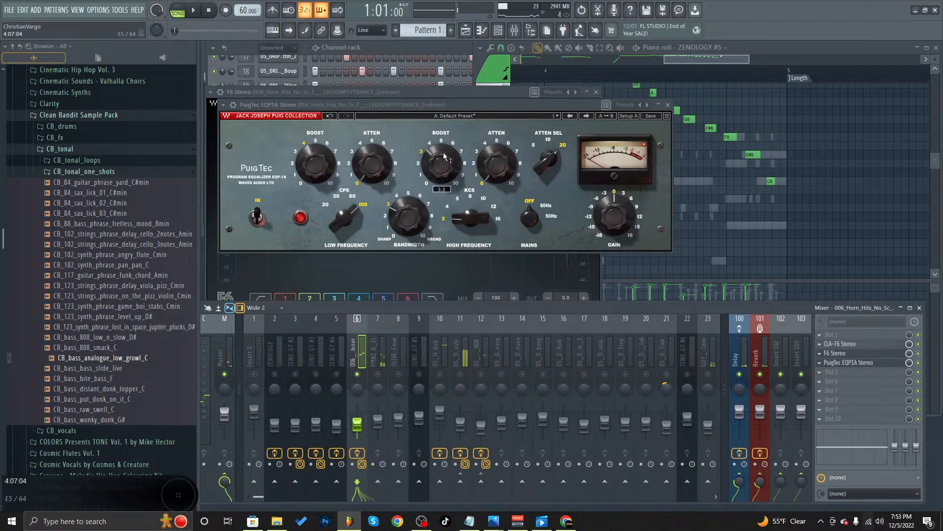
# - Lower the PuigTec's high-frequency boost, readjust it during playback to compare, and close the PuigTec and F6 Stereo windows
pyautogui.moveTo(441, 151); pyautogui.dragTo(441, 173)
pyautogui.press('space')
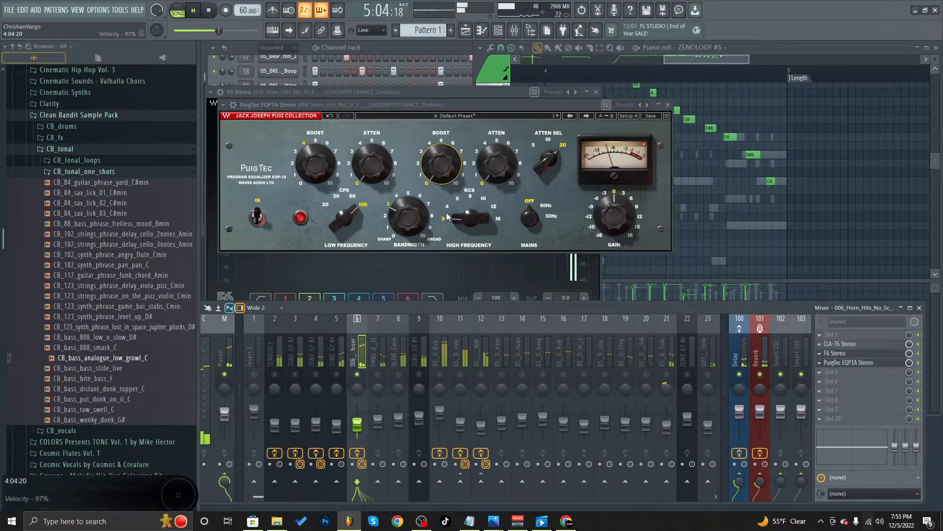
pyautogui.moveTo(443, 168)
pyautogui.mouseDown()
pyautogui.moveTo(444, 148)
pyautogui.moveTo(434, 156)
pyautogui.mouseUp()
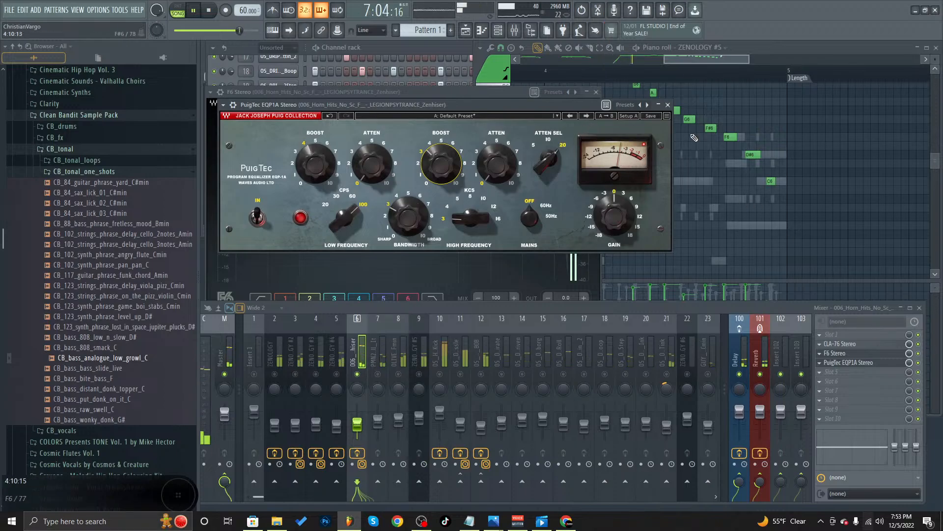
pyautogui.click(668, 104)
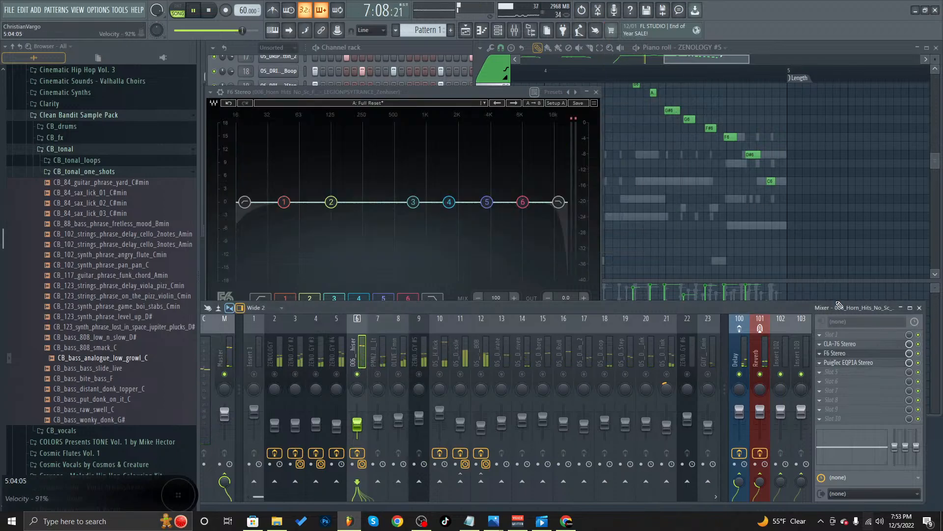
pyautogui.click(596, 92)
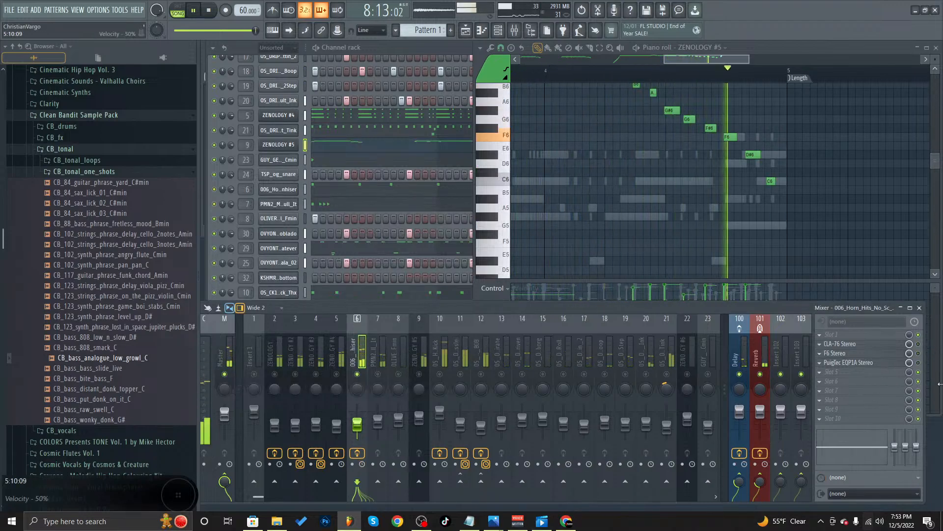
# - During playback, enable the ZENOLOGY, #2, #3 and #4 mixer tracks alongside the horn hits to hear the layers together
pyautogui.click(315, 375)
pyautogui.click(337, 375)
pyautogui.click(274, 374)
pyautogui.click(295, 375)
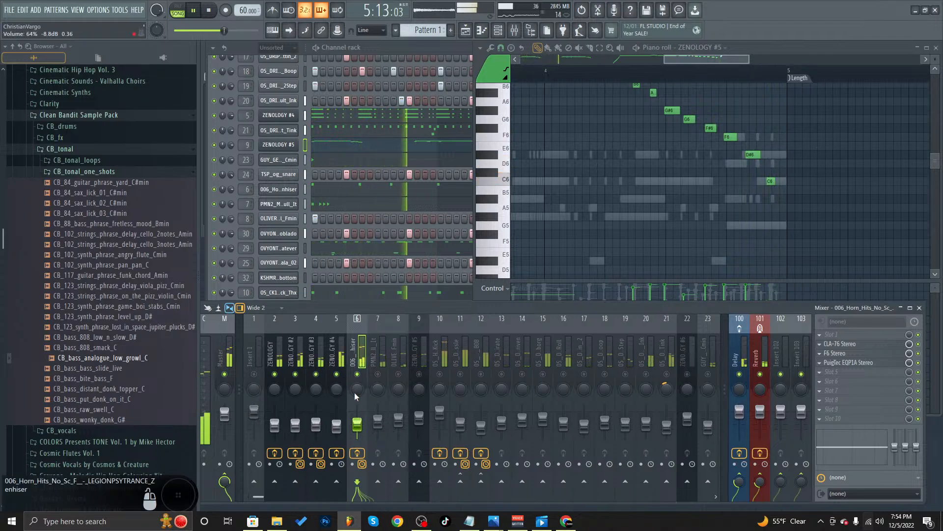
# - Solo the ZENOLOGY #4 mixer track and open its notes in the Piano roll
pyautogui.rightClick(339, 381)
pyautogui.press('Escape')
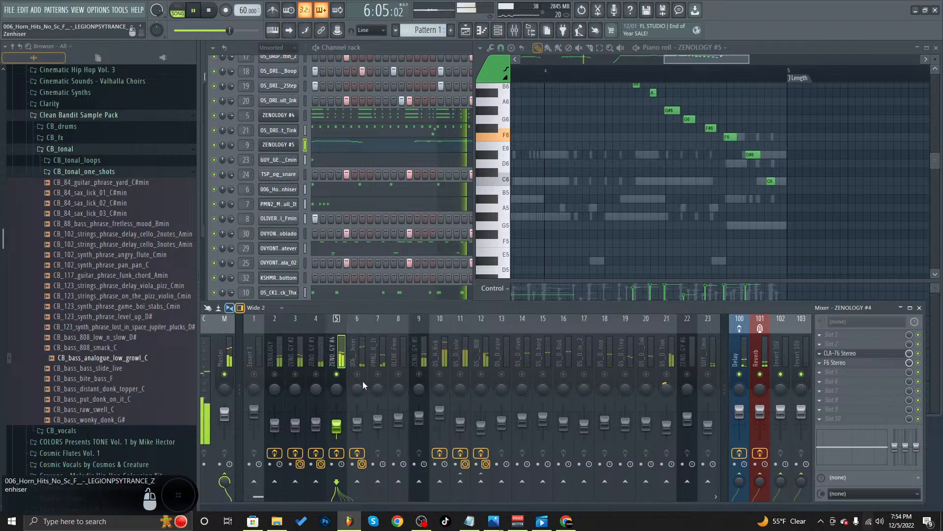
pyautogui.click(332, 115)
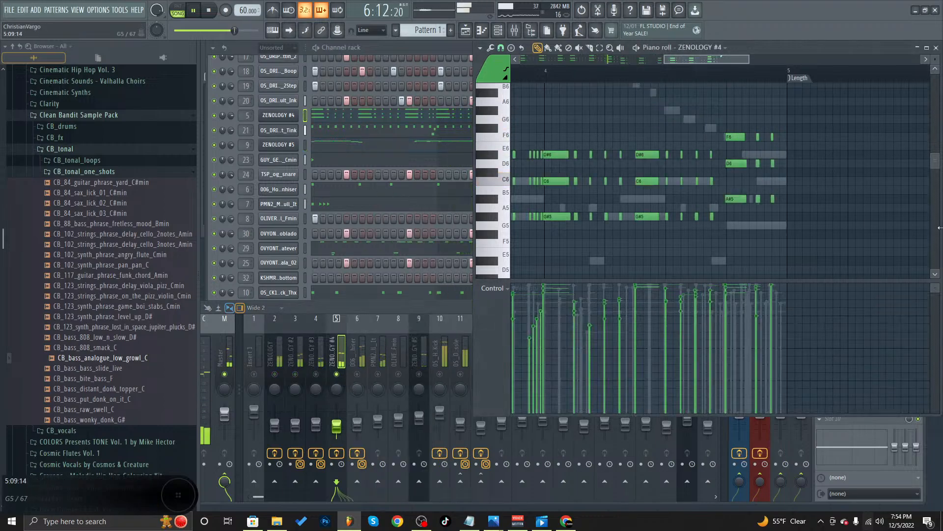
# - Review the ZENOLOGY #4 chord notes from bar 1 during playback, stop playback, and save the project
pyautogui.moveTo(672, 59); pyautogui.dragTo(621, 61)
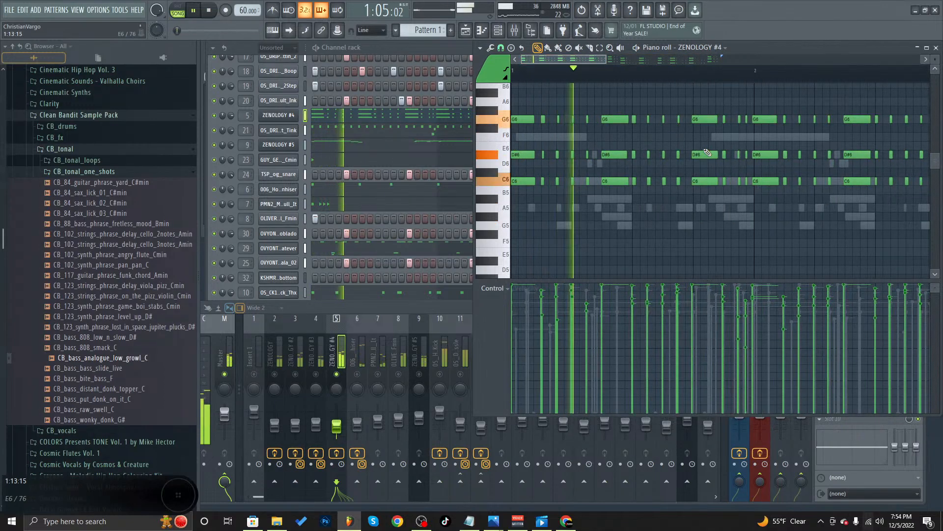
pyautogui.scroll(1, 702, 167)
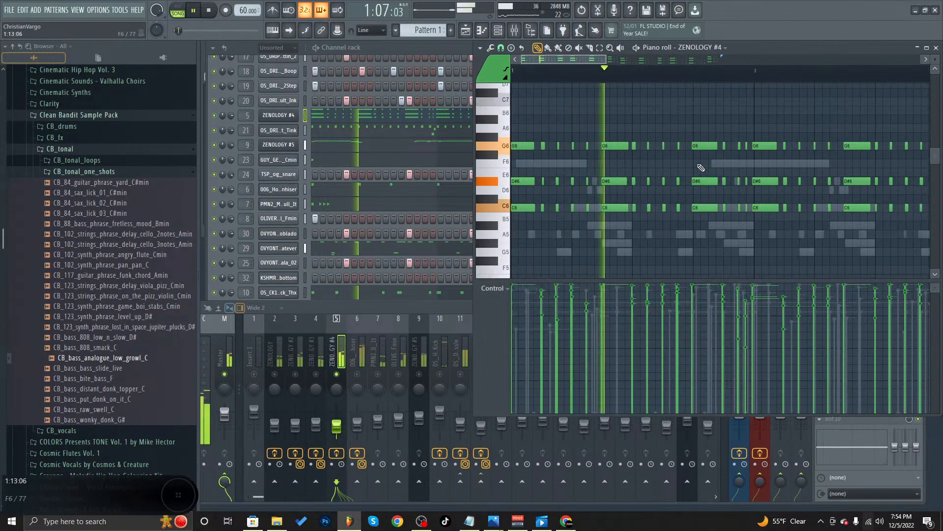
pyautogui.click(209, 10)
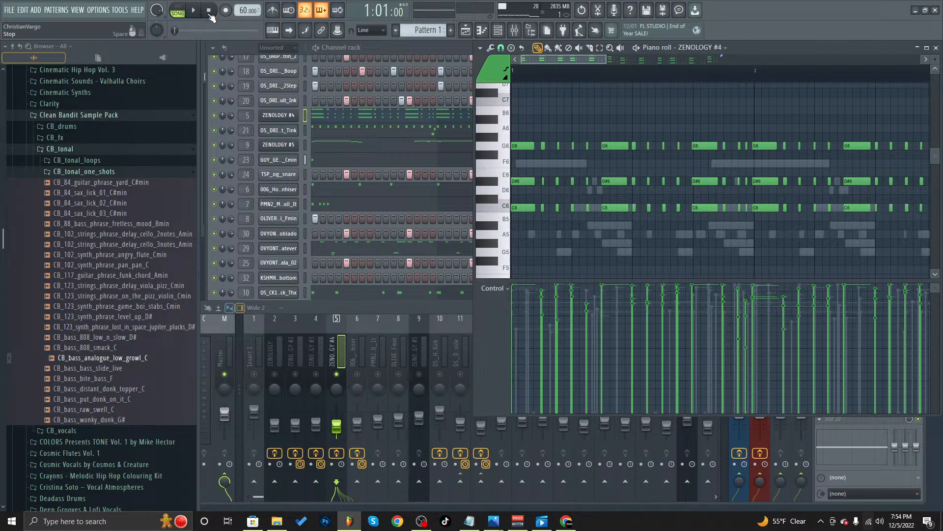
pyautogui.hotkey('ctrl', 's')
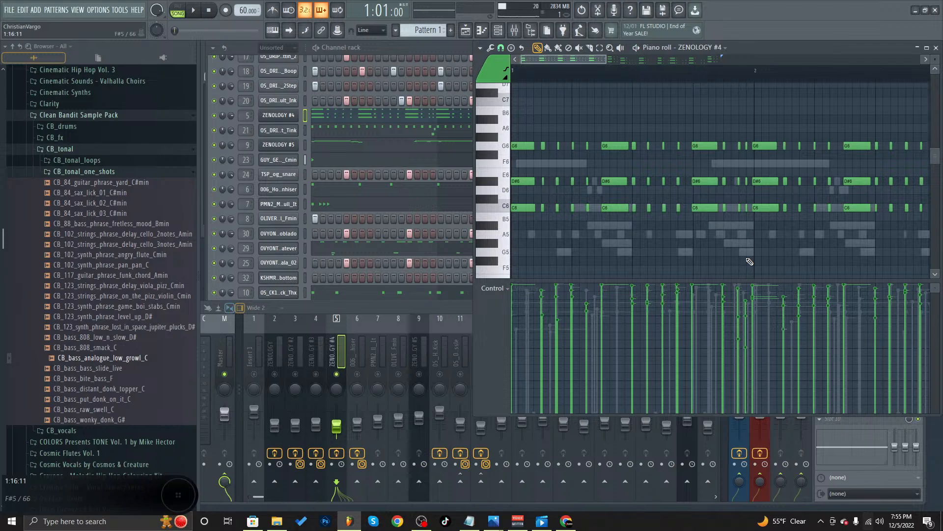
# - Open the ZENOLOGY #5 synth, look through the Synth Lead tones in its Tone/Drum Kit Browser, and close the browser
pyautogui.click(282, 145)
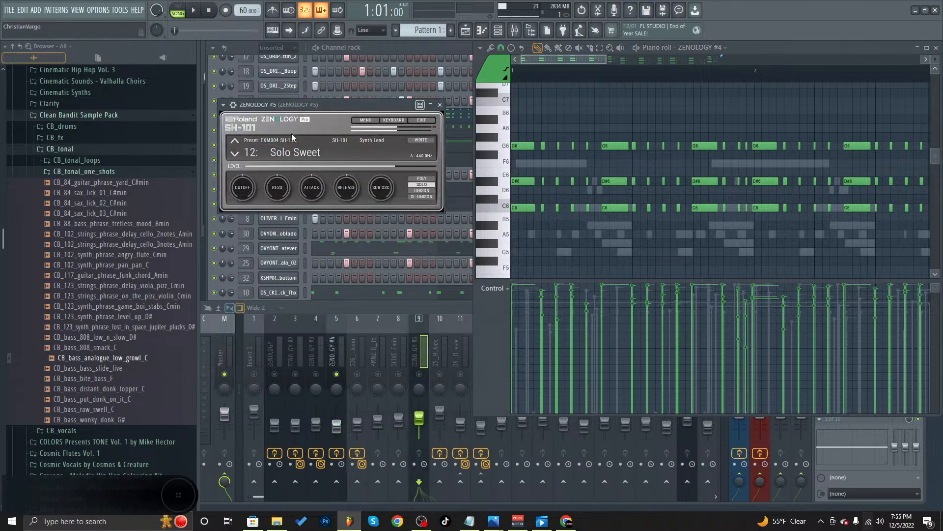
pyautogui.click(319, 152)
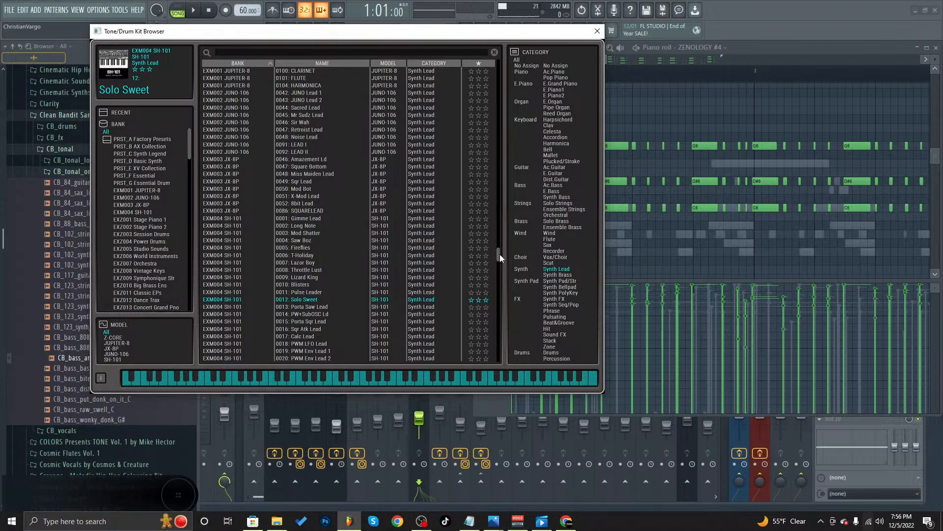
pyautogui.moveTo(499, 254); pyautogui.dragTo(498, 303)
pyautogui.click(597, 31)
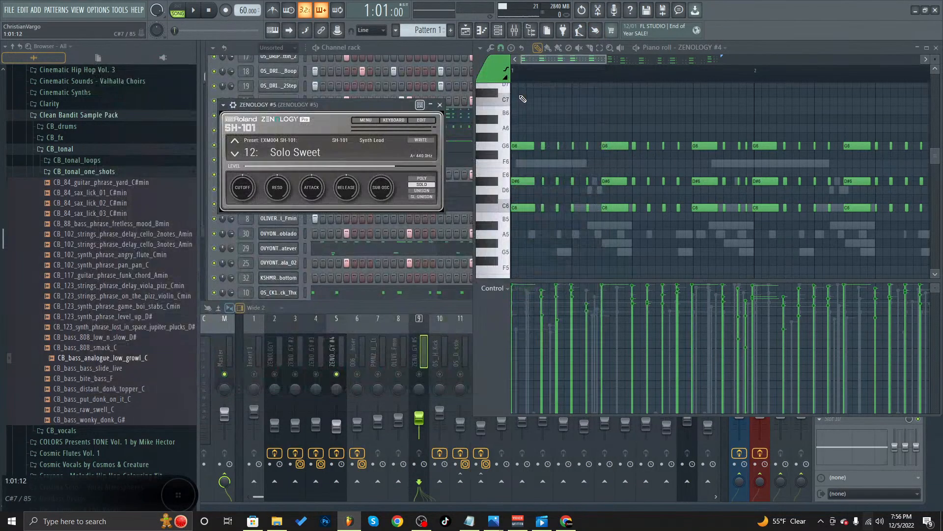
# - Play the song to follow the ZENOLOGY #4 notes in the Piano roll, dismissing the channel picker
pyautogui.click(198, 15)
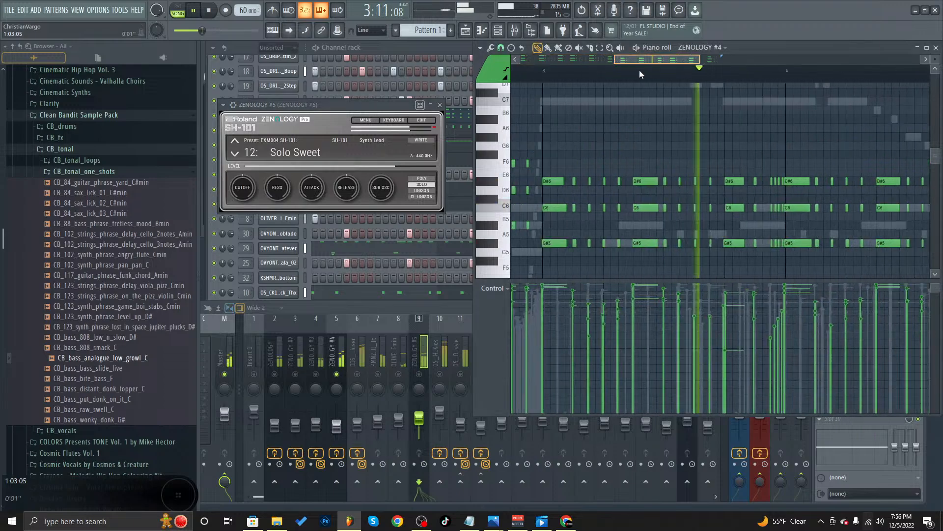
pyautogui.middleClick(754, 202)
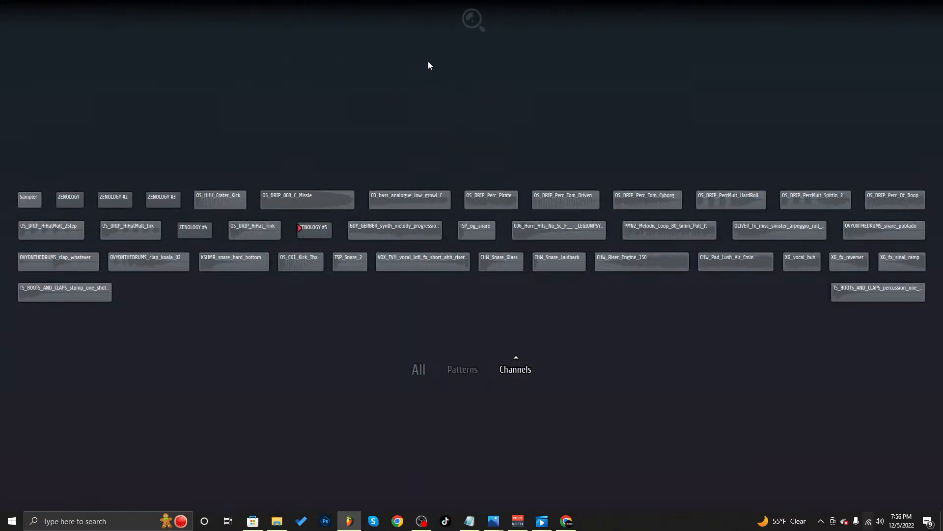
pyautogui.click(417, 79)
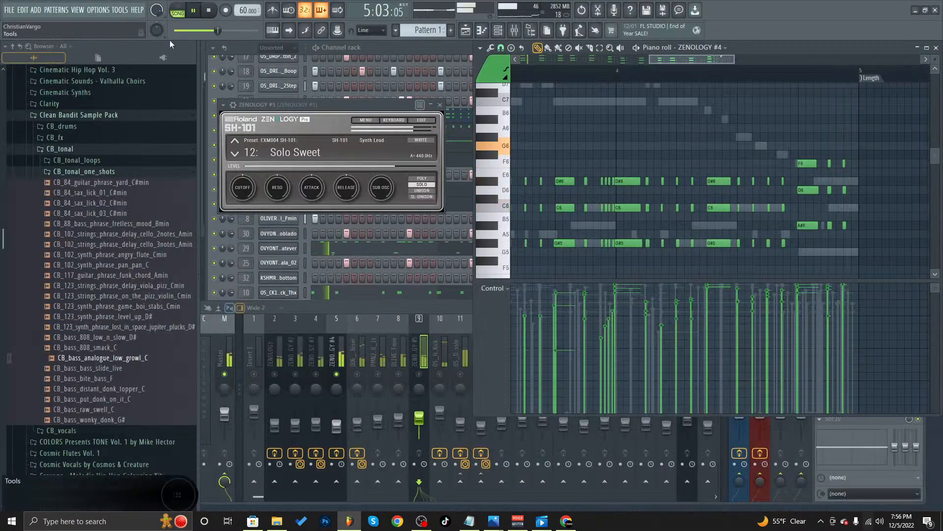
# - Audition the horn hits with ZENOLOGY #4 during playback, adding ZENOLOGY #3, ZENOLOGY and ZENOLOGY #2 to the mix
pyautogui.click(337, 374)
pyautogui.click(357, 374)
pyautogui.click(337, 374)
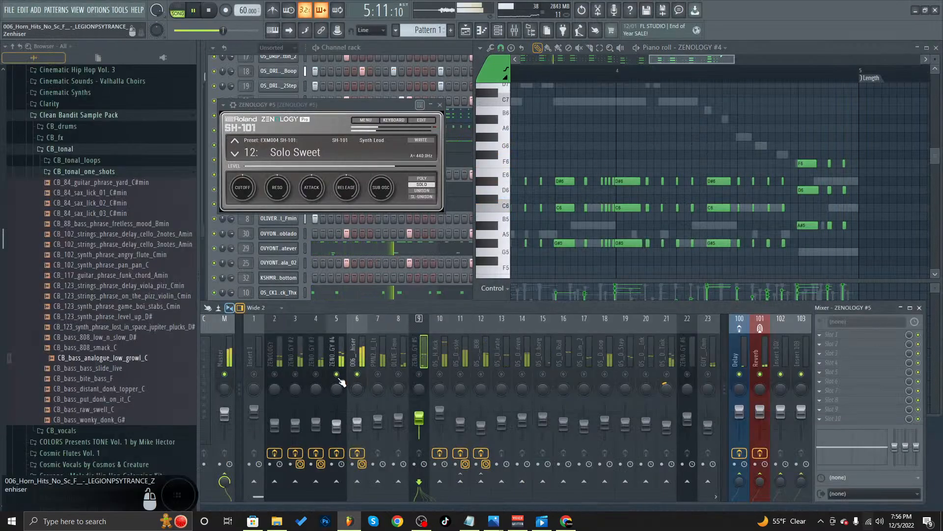
pyautogui.click(315, 374)
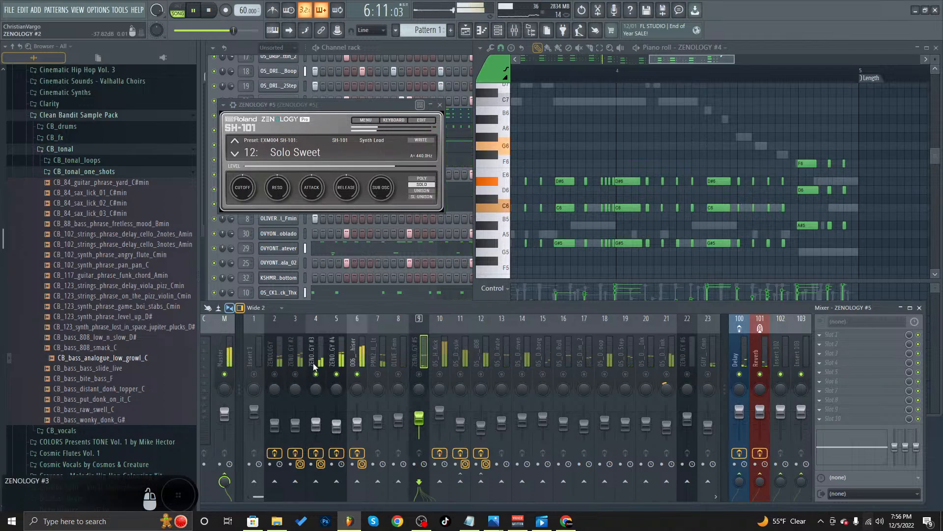
pyautogui.click(274, 374)
pyautogui.click(296, 375)
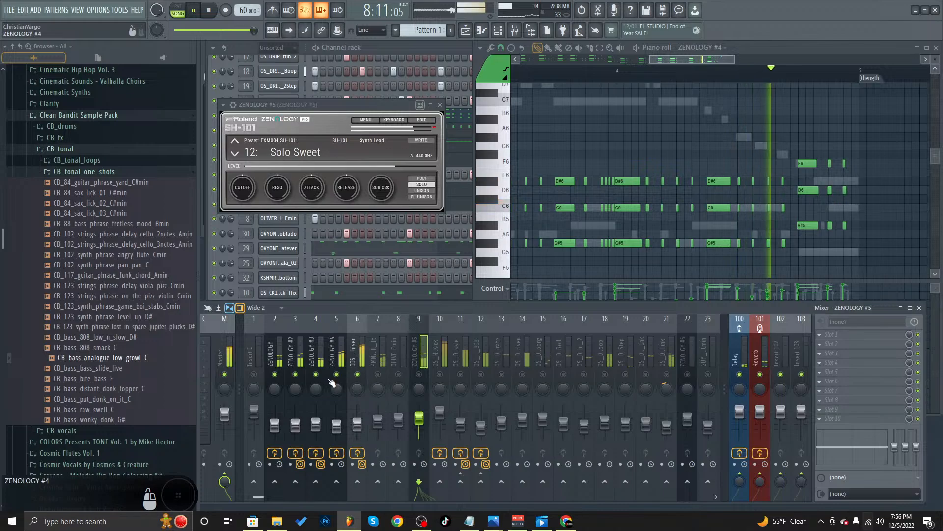
# - Solo the PMN2 melodic loop and the OLIVER arpeggio tracks in turn to audition them, and stop playback
pyautogui.click(378, 374)
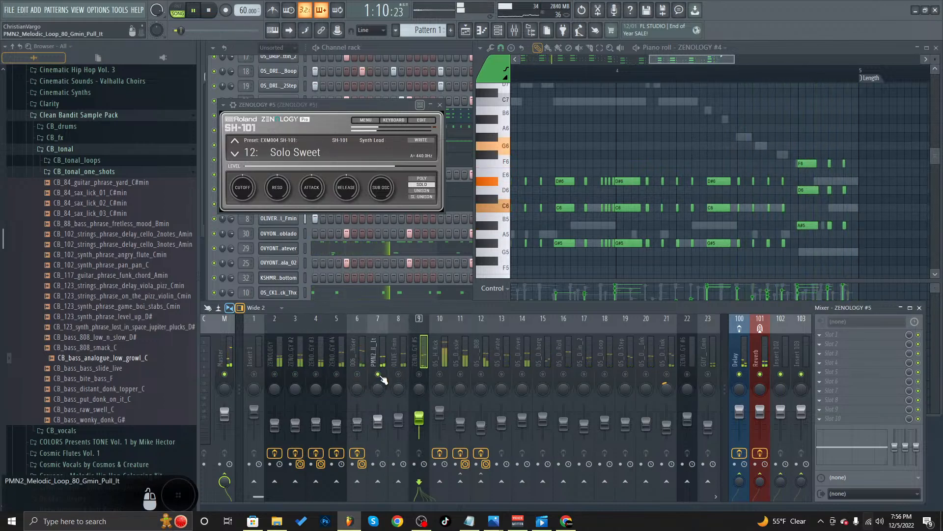
pyautogui.click(378, 364)
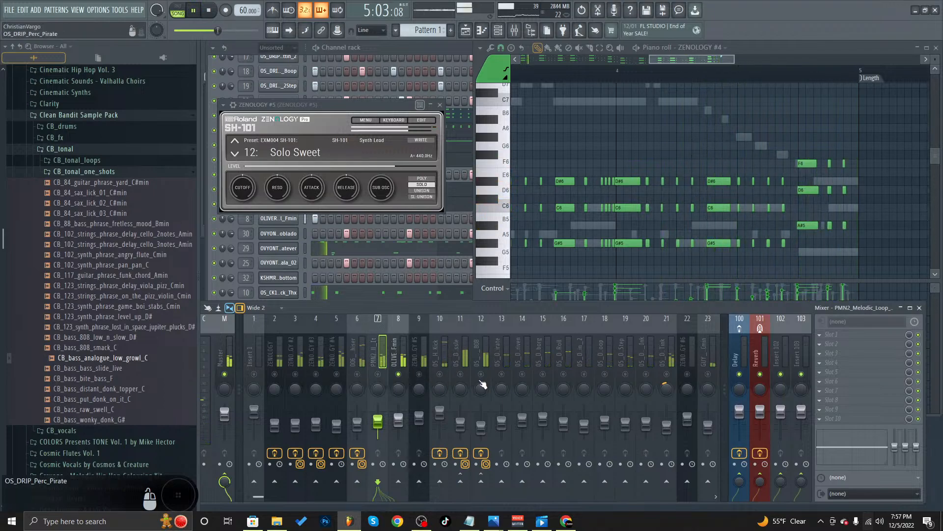
pyautogui.click(393, 345)
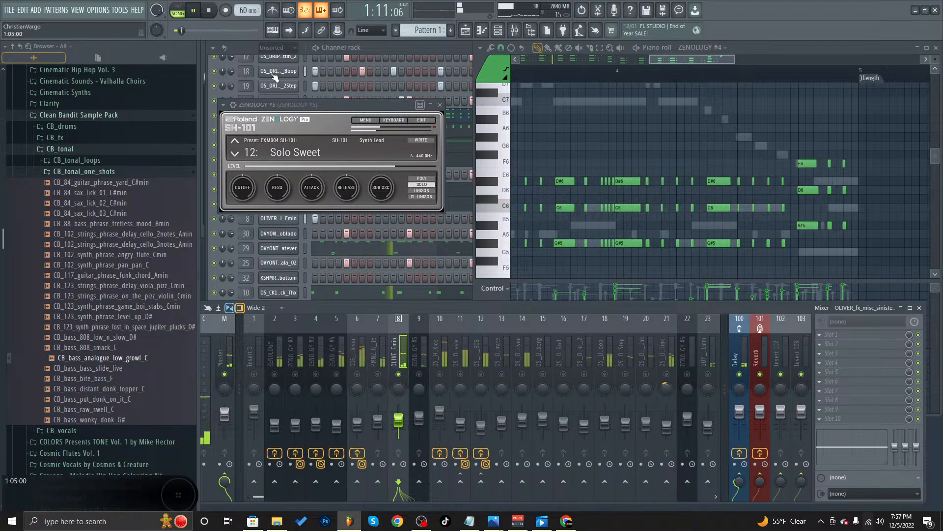
pyautogui.click(208, 10)
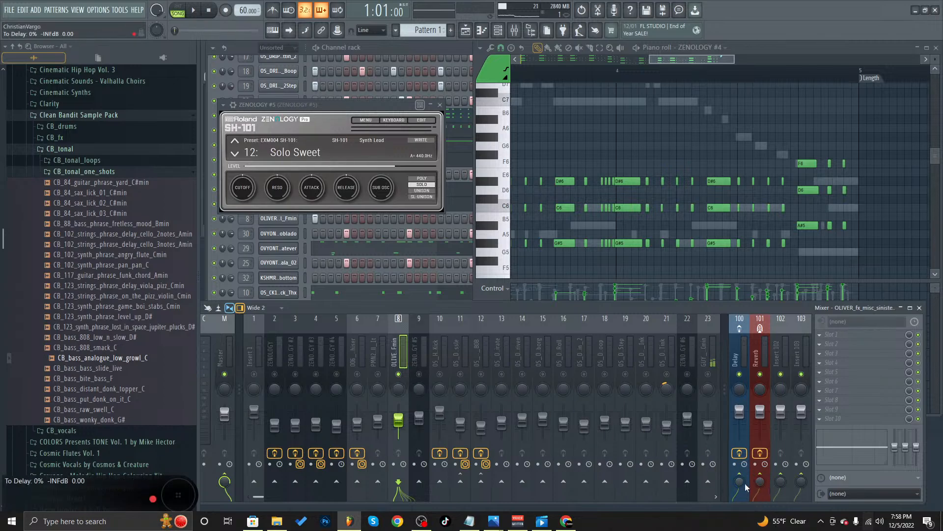
# - Play the OLIVER arpeggio without delay, raise its Delay send to about 43% and higher, and replay it to compare
pyautogui.press('space')
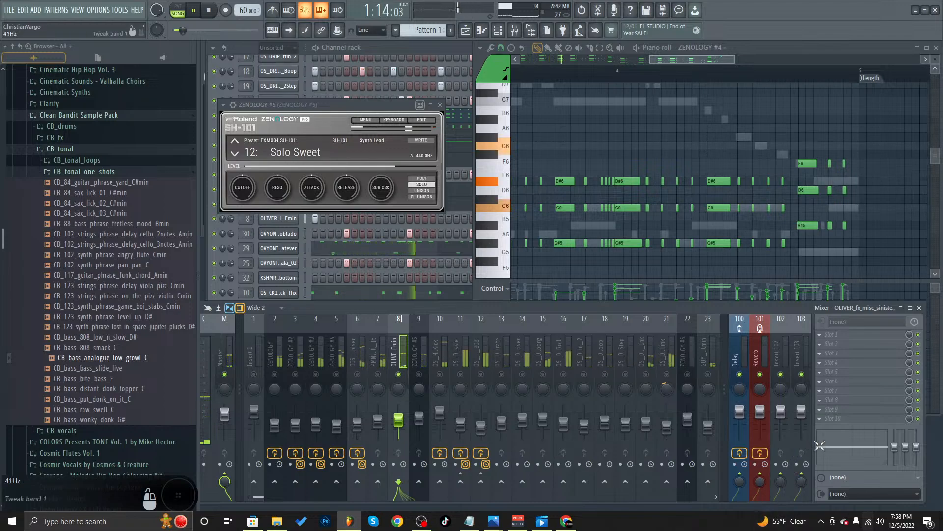
pyautogui.press('space')
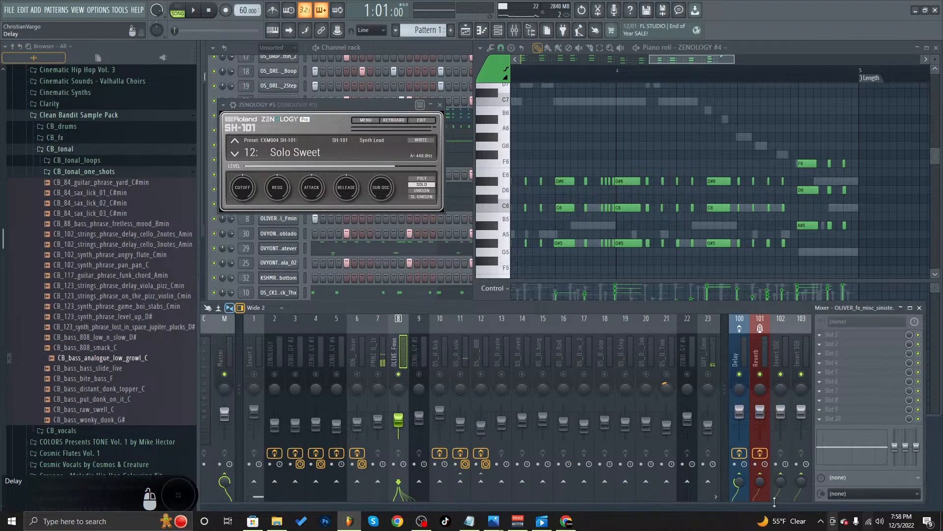
pyautogui.moveTo(727, 487); pyautogui.dragTo(728, 472)
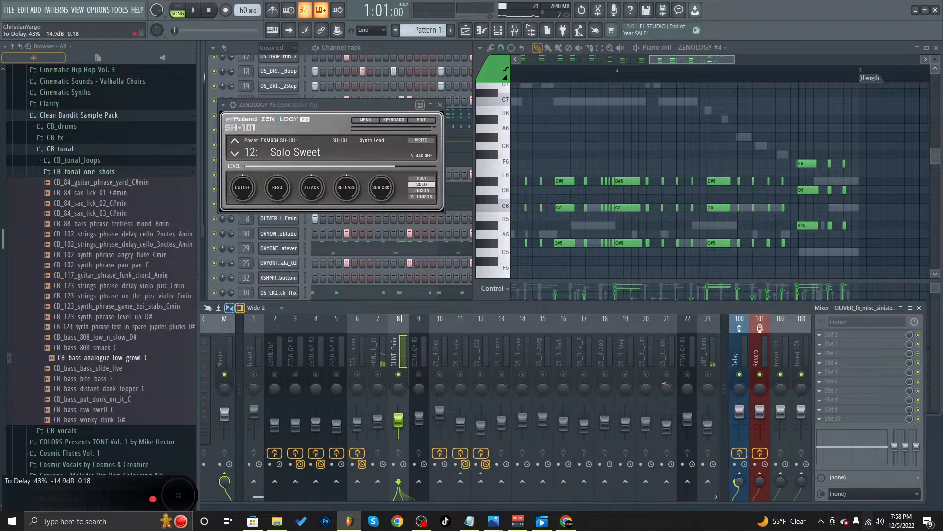
pyautogui.press('space')
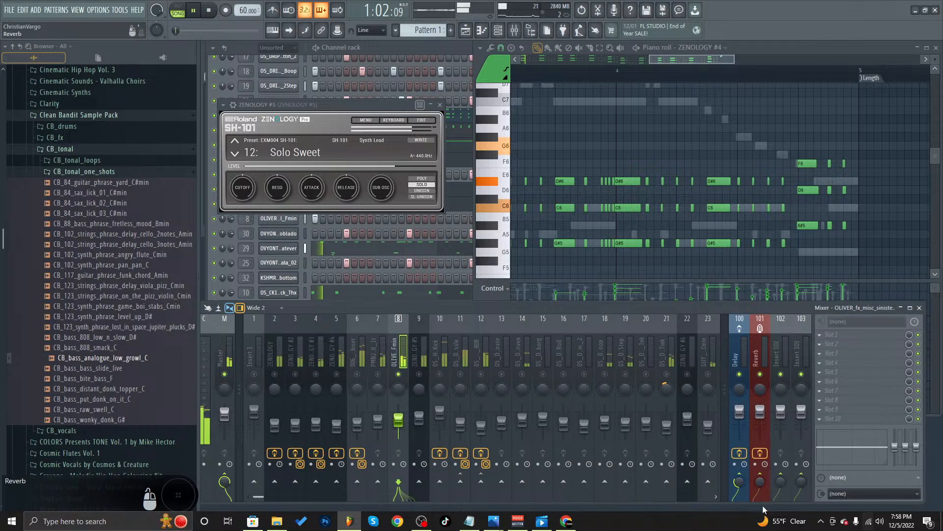
pyautogui.click(804, 522)
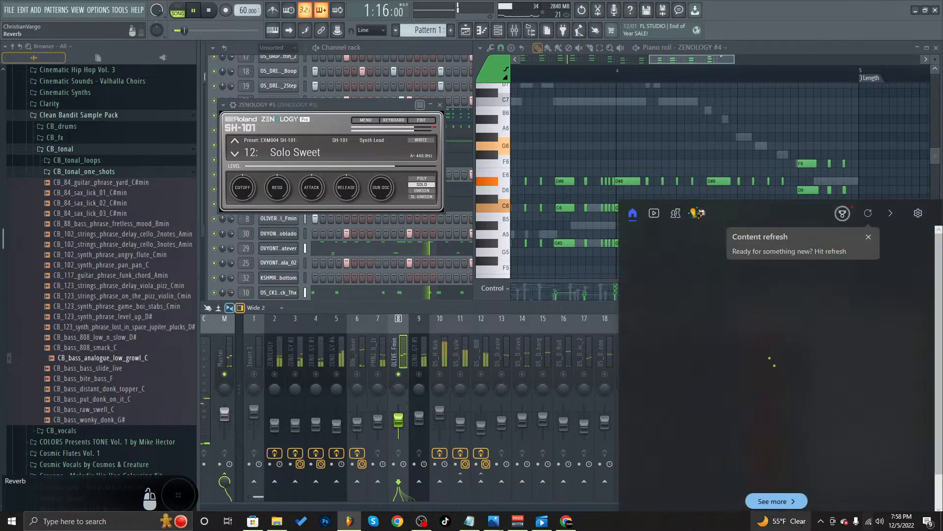
pyautogui.press('space')
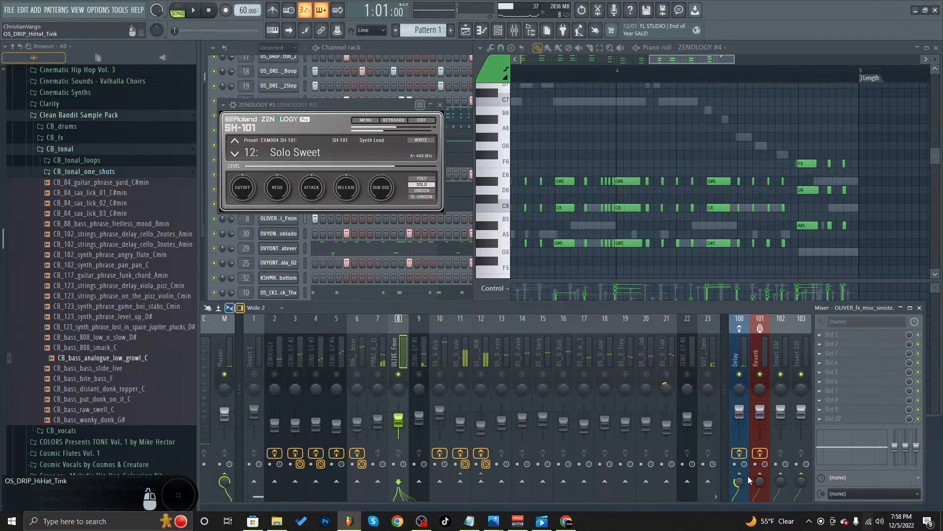
pyautogui.press('space')
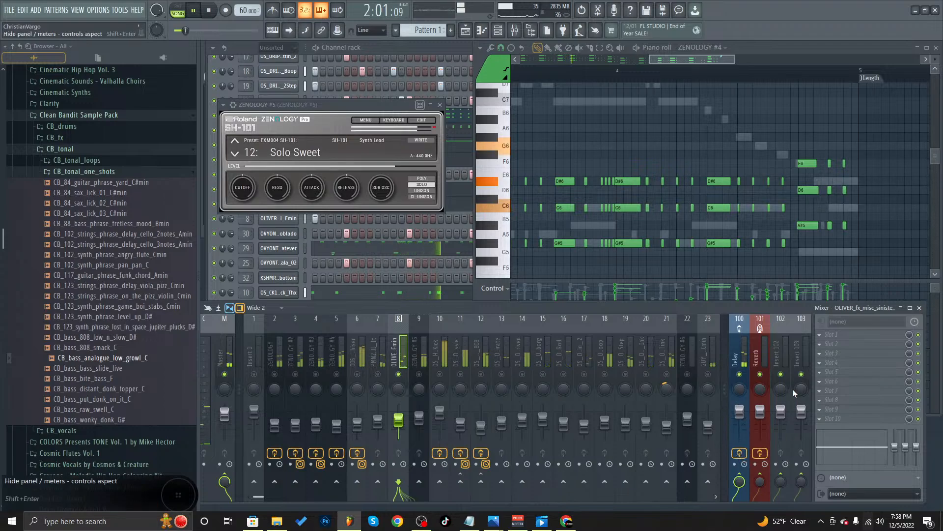
pyautogui.press('space')
# - Open ValhallaDelay on the Delay mixer track, examine its PingPong delay settings, and close it
pyautogui.click(739, 360)
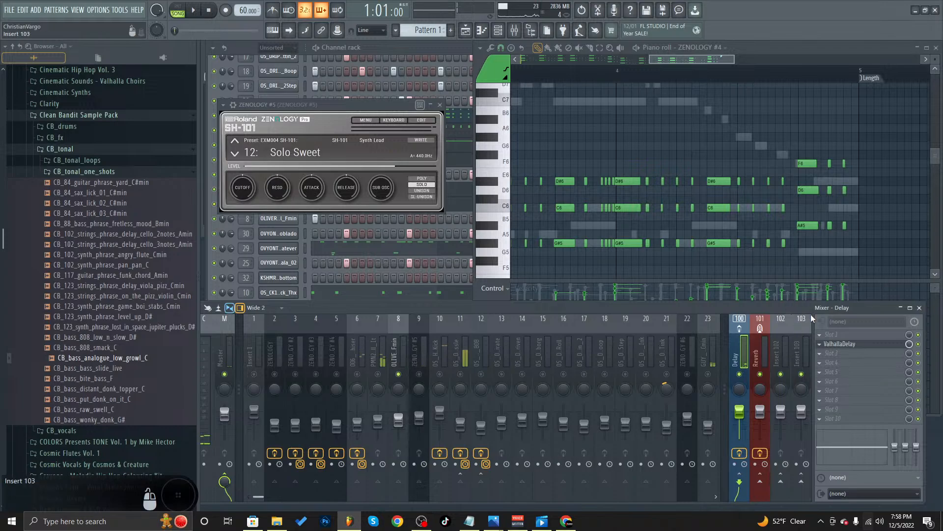
pyautogui.click(846, 347)
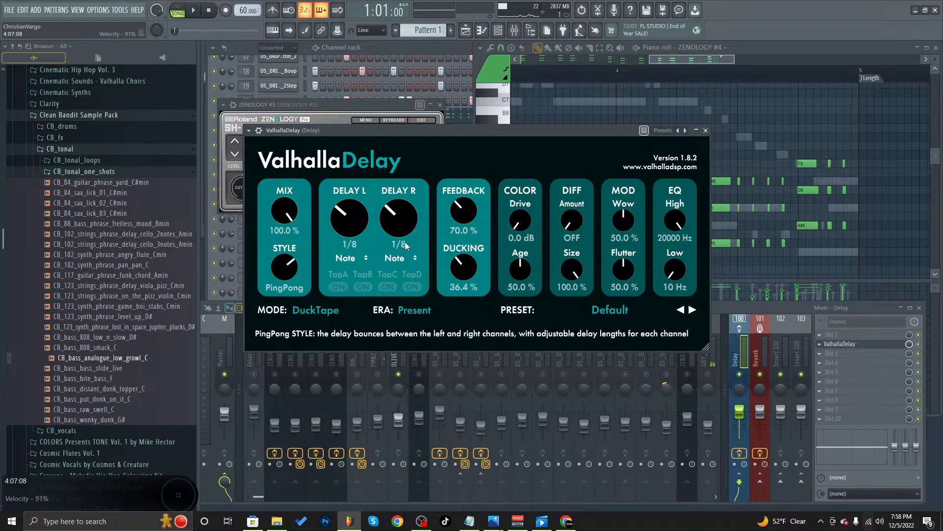
pyautogui.click(705, 131)
# - Turn the OLIVER arpeggio's Delay send back down and play the song
pyautogui.moveTo(739, 481); pyautogui.dragTo(744, 486)
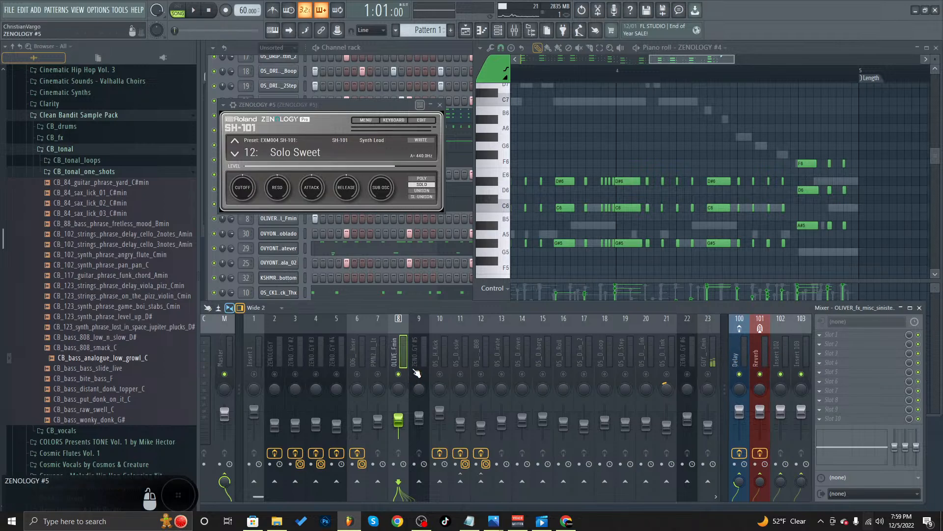
pyautogui.press('space')
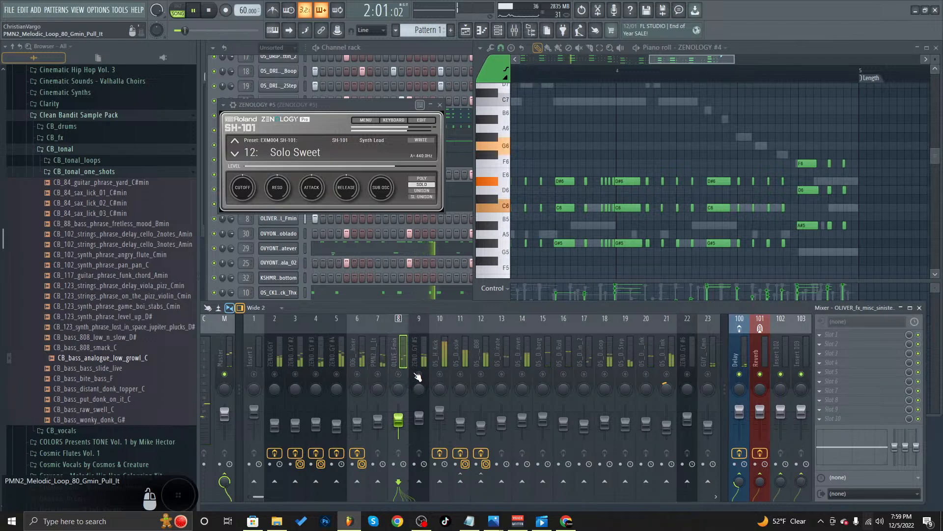
# - Stop playback, isolate the ZENOLOGY #5 mixer track and bring its pattern in the channel rack into view
pyautogui.press('space')
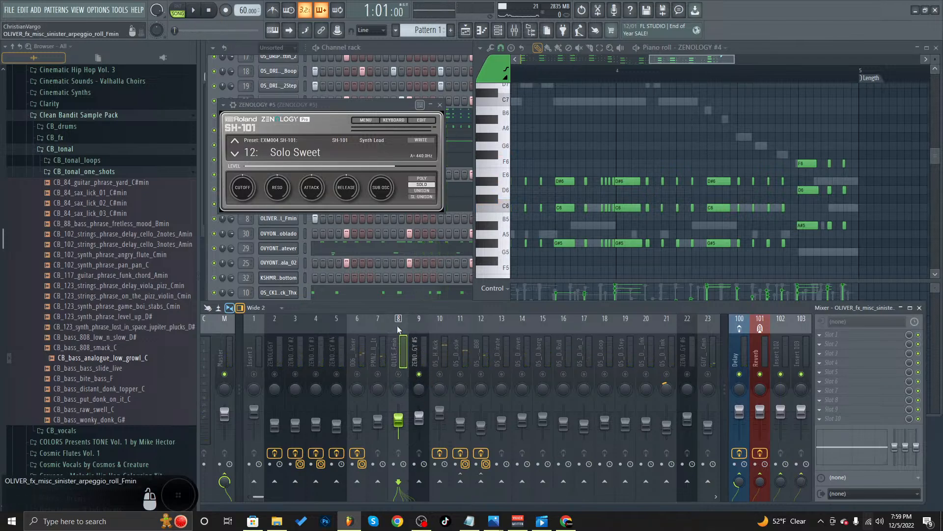
pyautogui.click(416, 354)
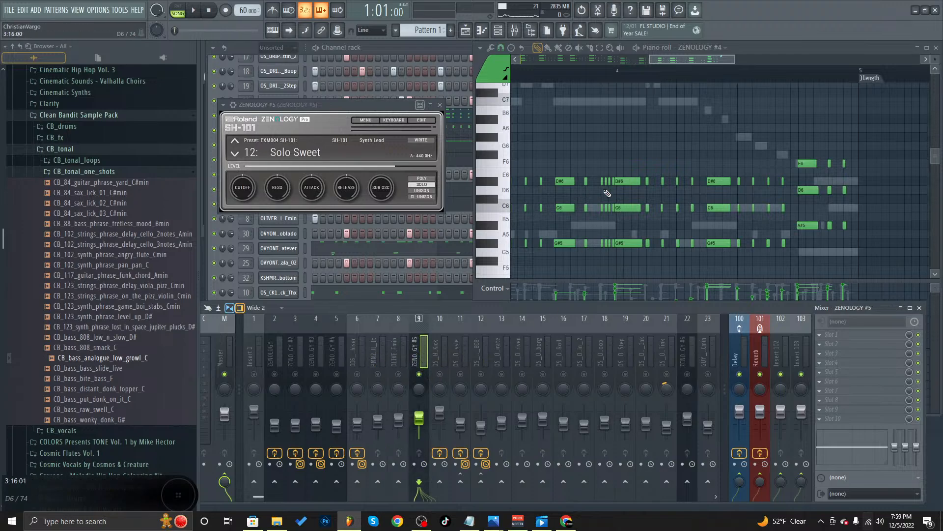
pyautogui.click(239, 48)
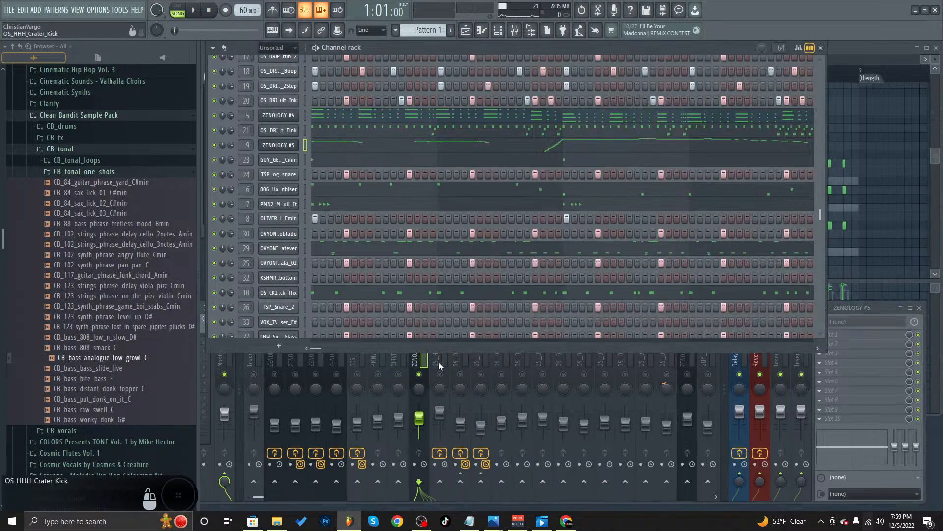
# - Unmute mixer tracks 2 through 8 alongside ZENOLOGY #5 and play all the melodic layers together
pyautogui.click(399, 373)
pyautogui.click(378, 374)
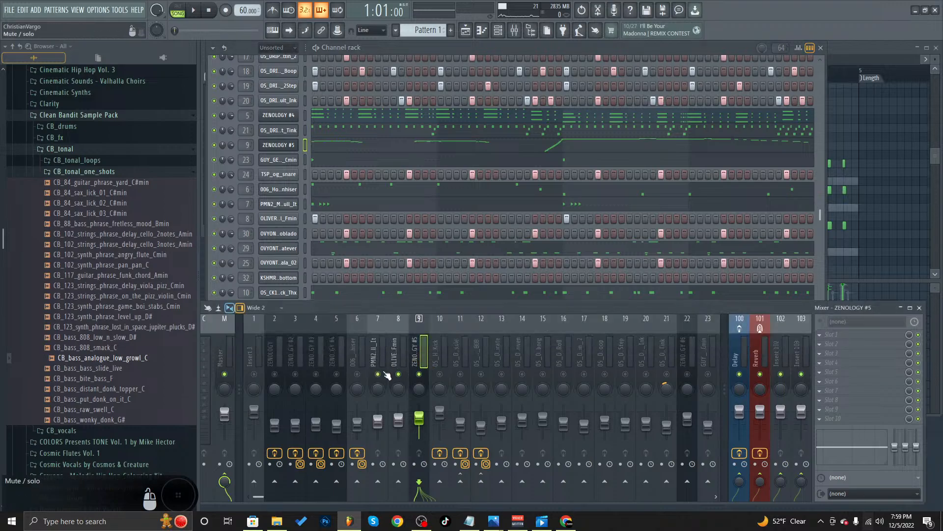
pyautogui.click(358, 374)
pyautogui.click(337, 374)
pyautogui.click(316, 374)
pyautogui.click(295, 374)
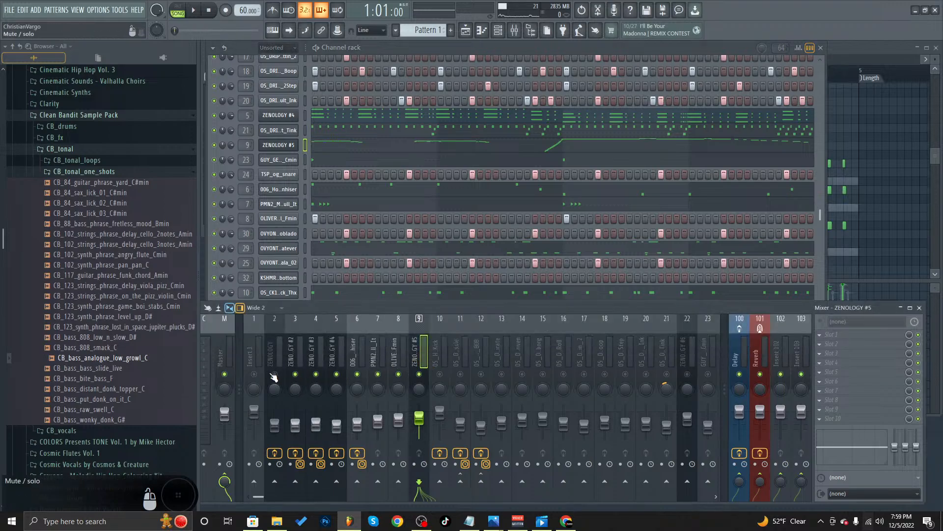
pyautogui.click(275, 374)
pyautogui.press('space')
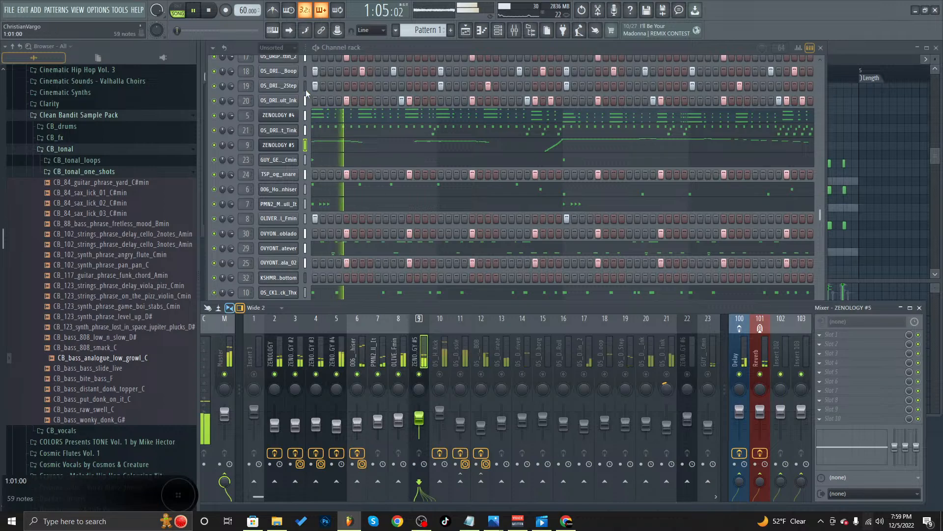
# - Open the ZENOLOGY #5 lead pattern in the piano roll and examine its notes through the end of the pattern
pyautogui.scroll(3, 364, 137)
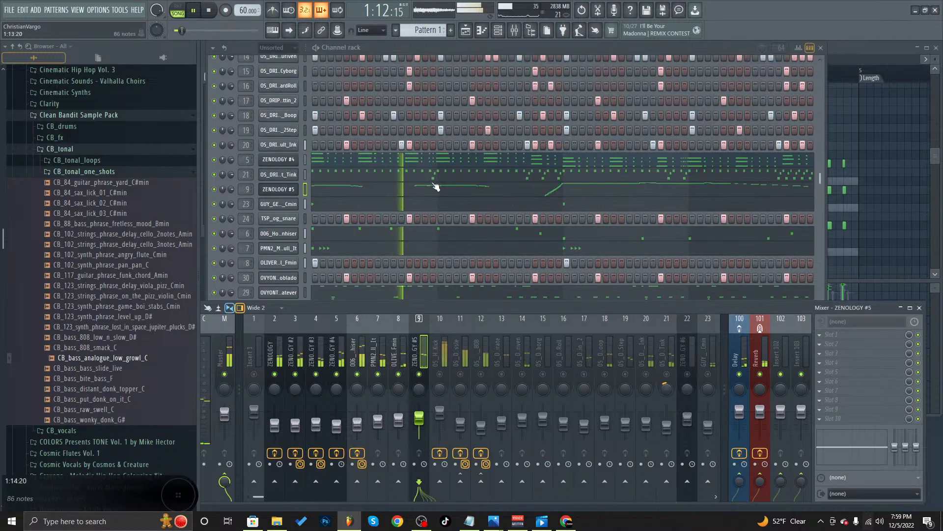
pyautogui.click(539, 192)
pyautogui.scroll(3, 539, 194)
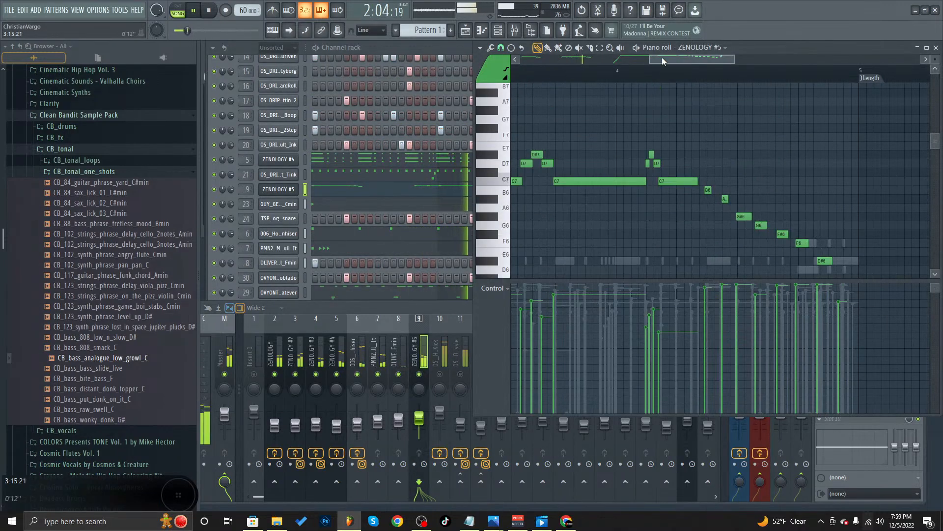
pyautogui.moveTo(669, 59); pyautogui.dragTo(650, 98)
pyautogui.scroll(-1, 738, 175)
pyautogui.moveTo(653, 58); pyautogui.dragTo(714, 66)
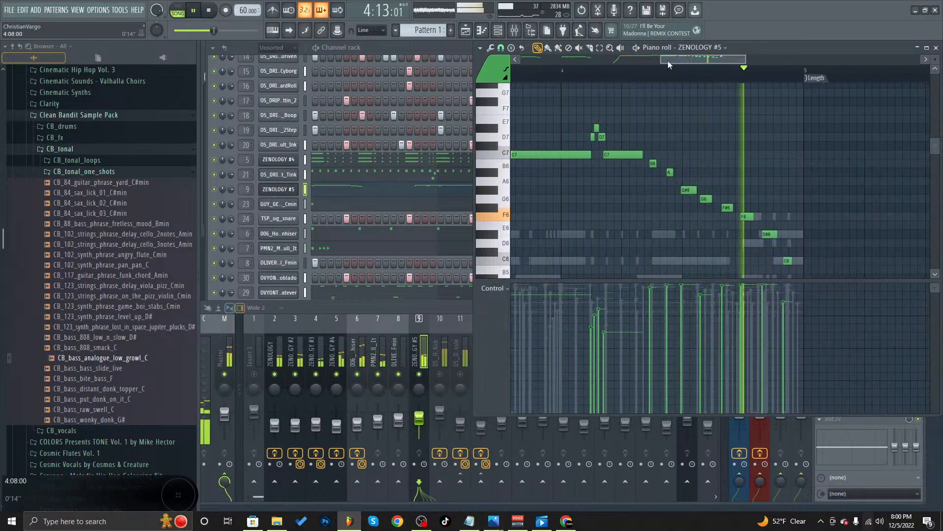
# - Solo the ZENOLOGY #5 lead during playback and follow its notes in the piano roll from the start
pyautogui.click(408, 383)
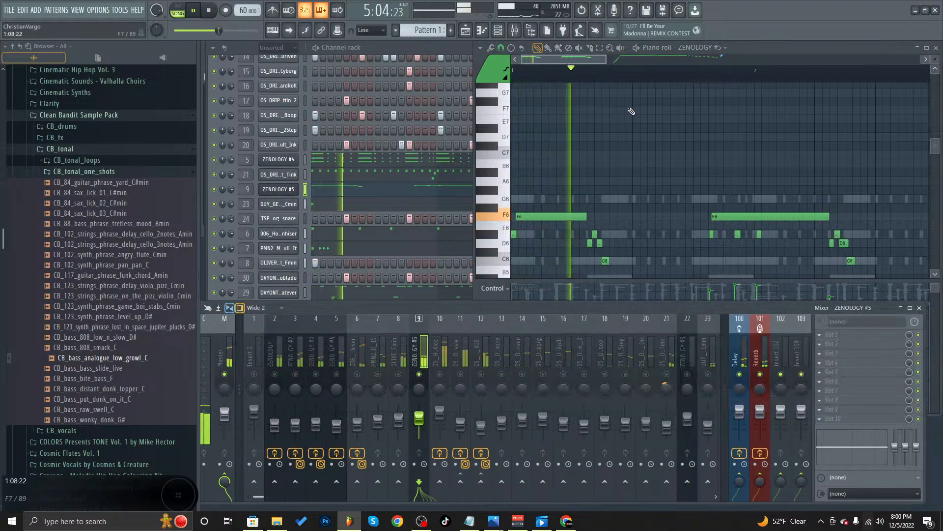
pyautogui.scroll(-4, 605, 84)
pyautogui.moveTo(553, 59); pyautogui.dragTo(585, 63)
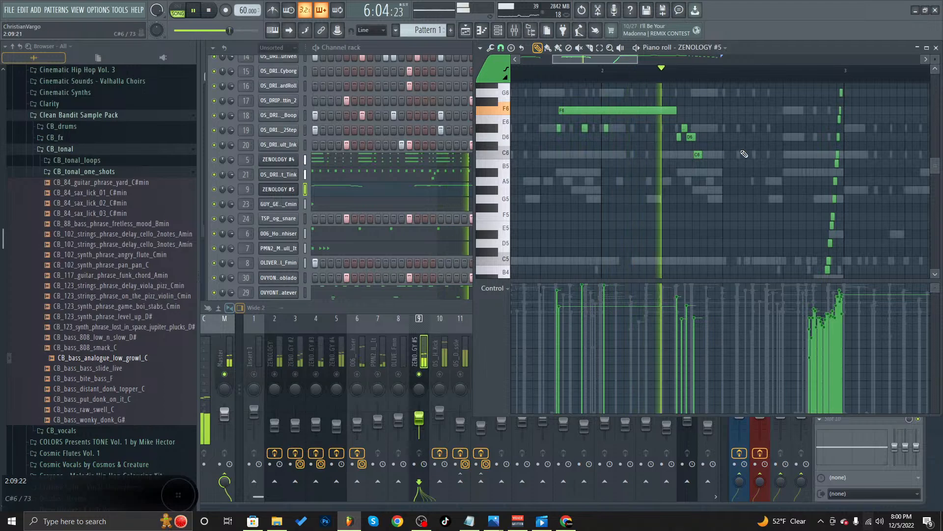
pyautogui.scroll(1, 674, 98)
pyautogui.moveTo(613, 59); pyautogui.dragTo(674, 77)
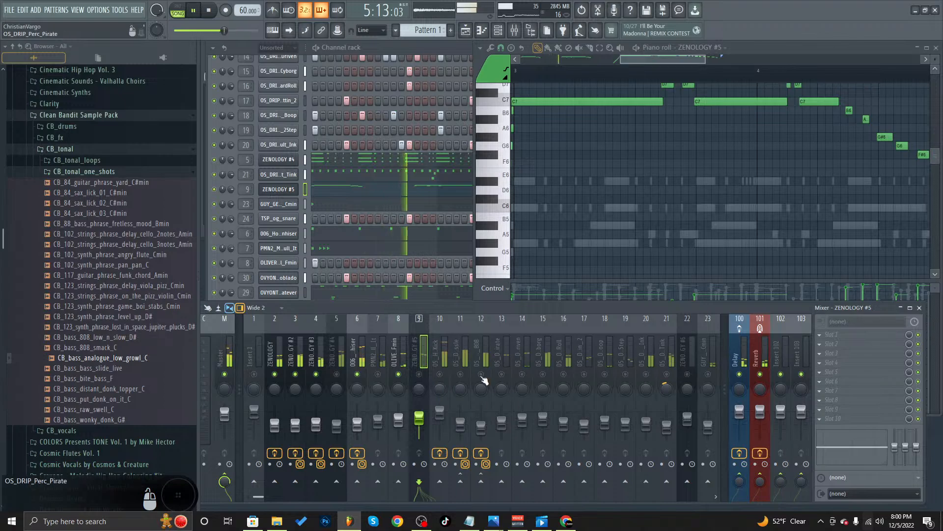
# - Delete the muted OS_HHH_Crater_Kick channel from the channel rack
pyautogui.scroll(5, 375, 211)
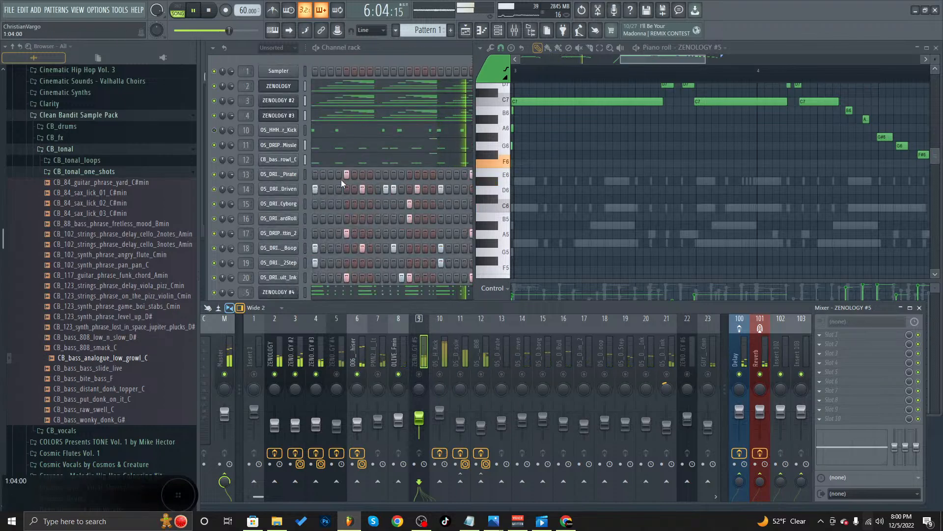
pyautogui.rightClick(265, 134)
pyautogui.click(325, 234)
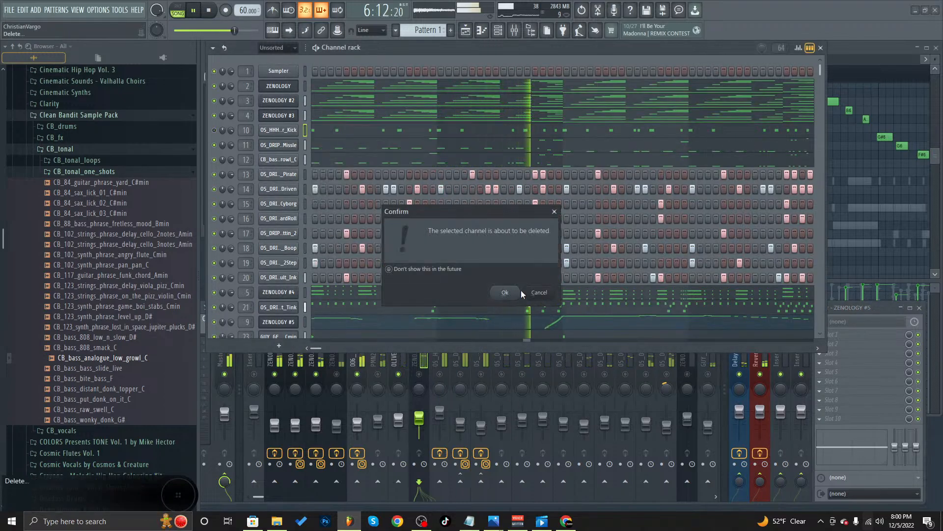
pyautogui.click(502, 291)
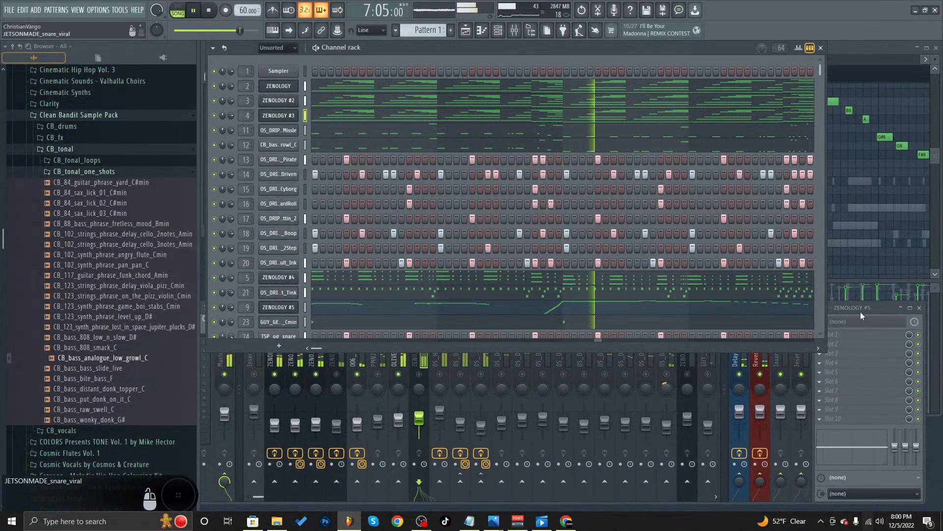
# - Play the kick and both 808 tracks with the melody, look over each one's effects chain, and stop playback
pyautogui.click(424, 455)
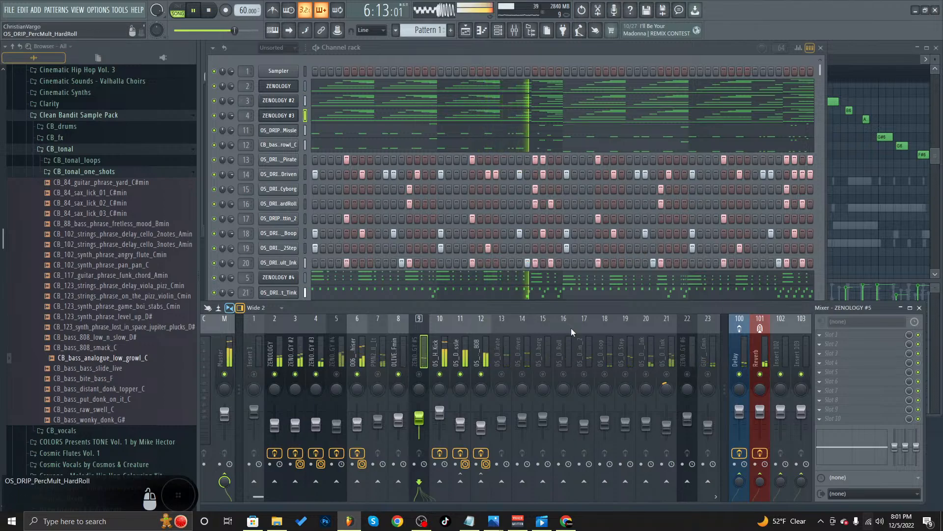
pyautogui.scroll(-3, 541, 206)
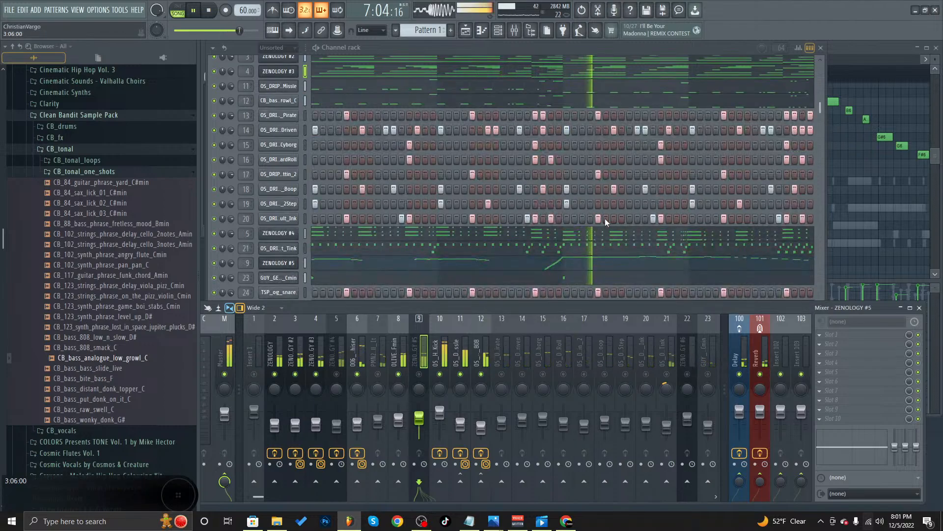
pyautogui.click(438, 353)
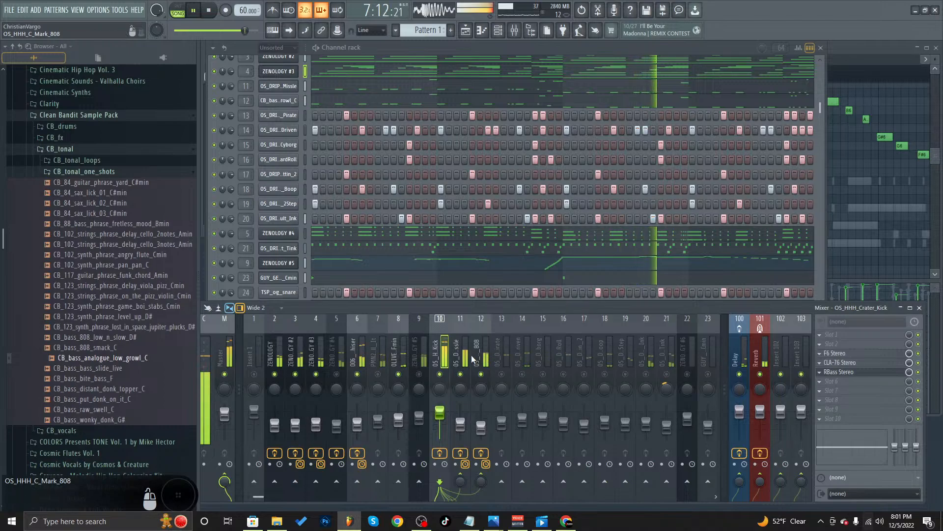
pyautogui.click(470, 355)
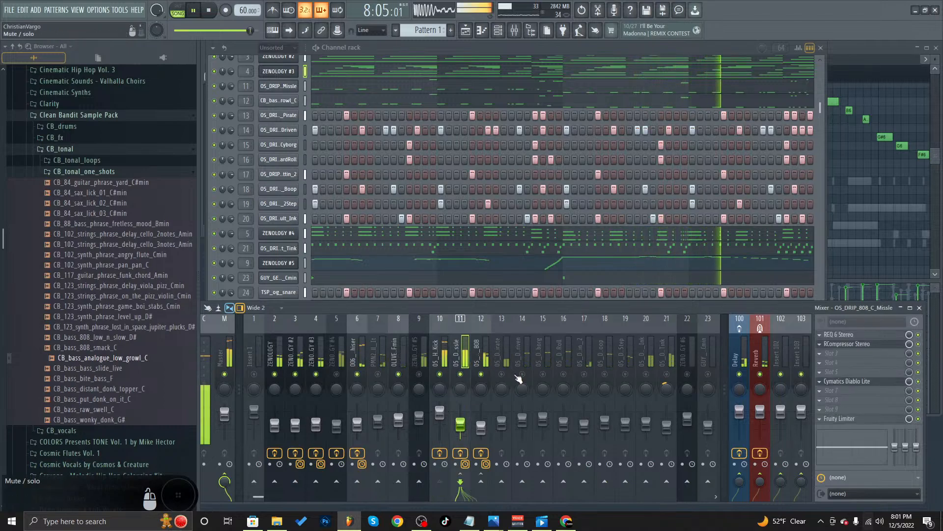
pyautogui.click(481, 371)
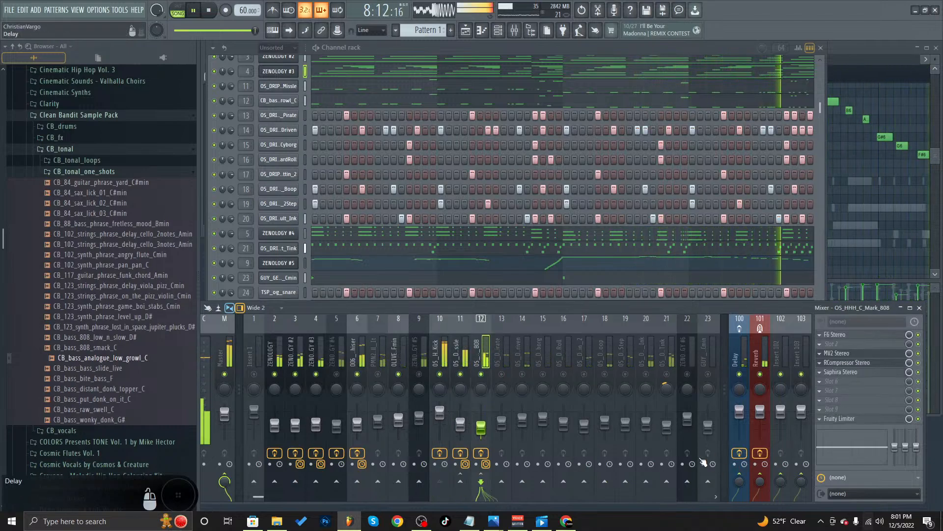
pyautogui.press('space')
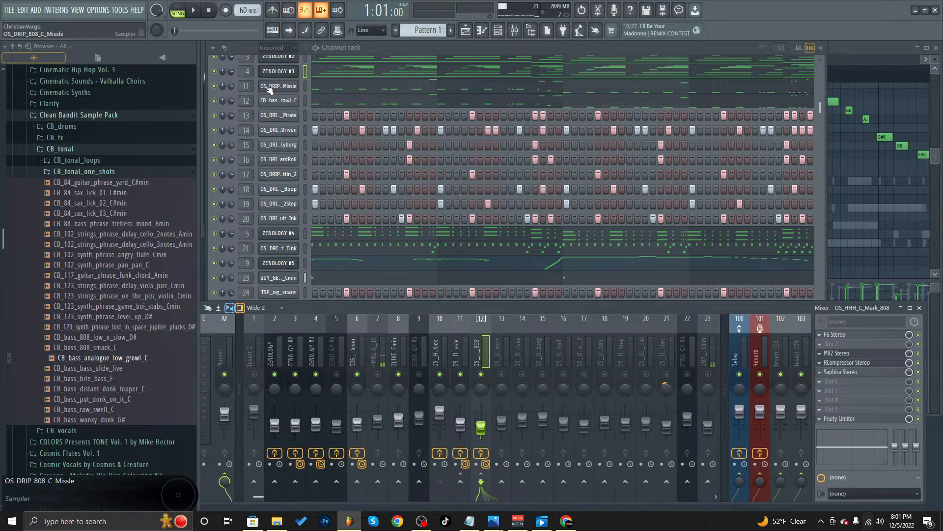
# - Solo the OS_DRIP_808_C_Missle track, examine its REQ 6 Stereo equalizer during playback, close it and stop
pyautogui.rightClick(480, 374)
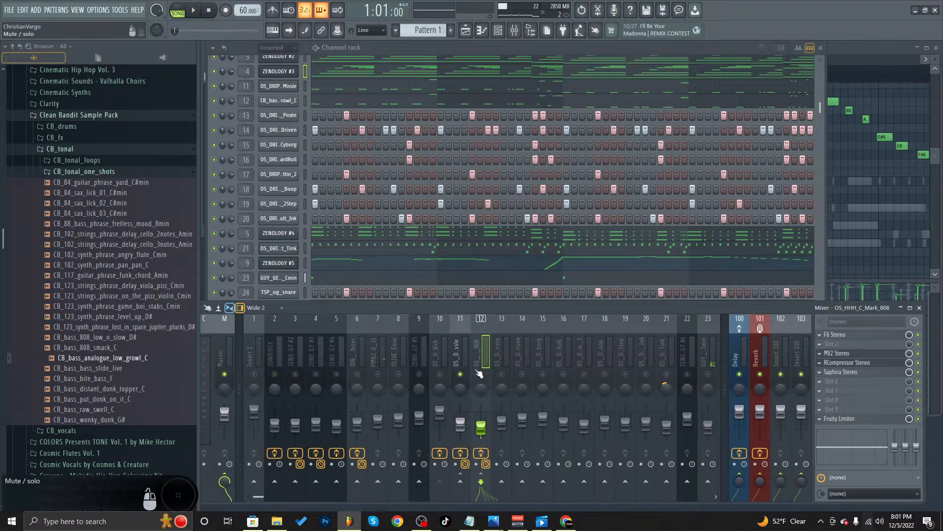
pyautogui.press('space')
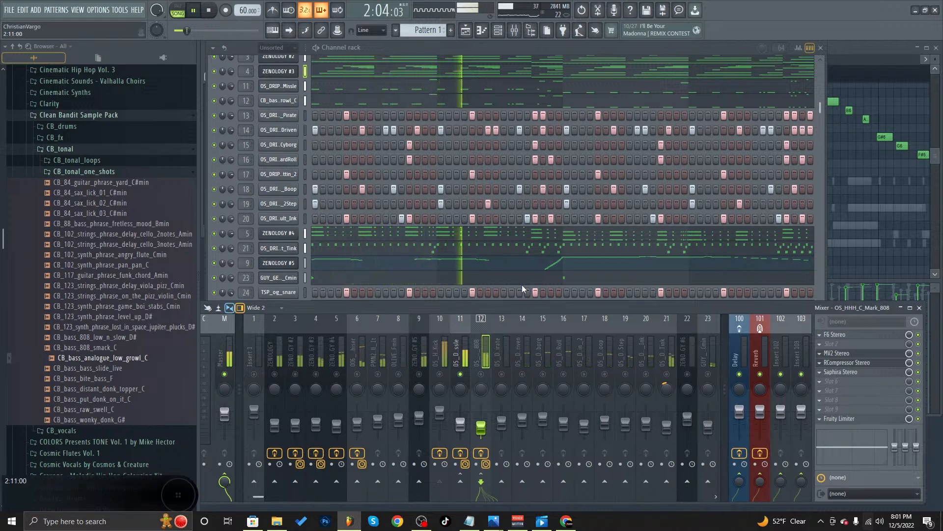
pyautogui.click(458, 353)
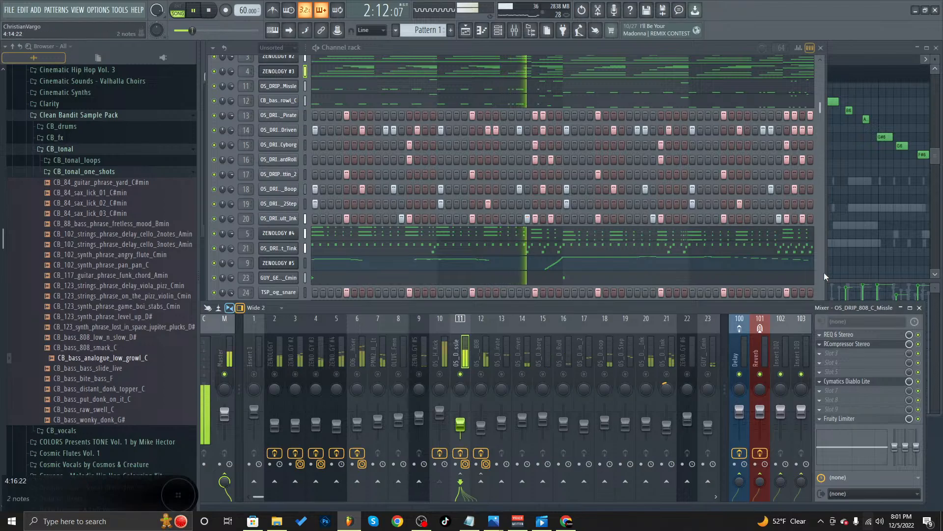
pyautogui.click(853, 336)
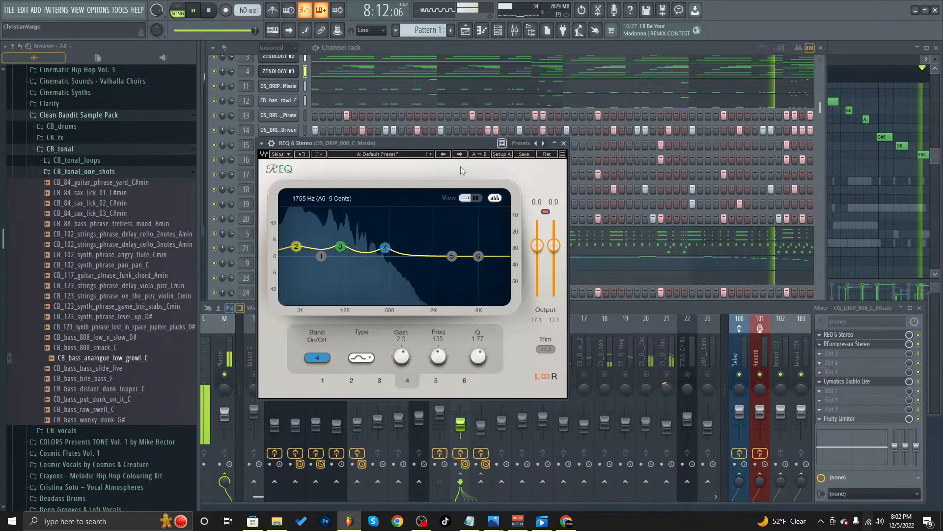
pyautogui.click(564, 143)
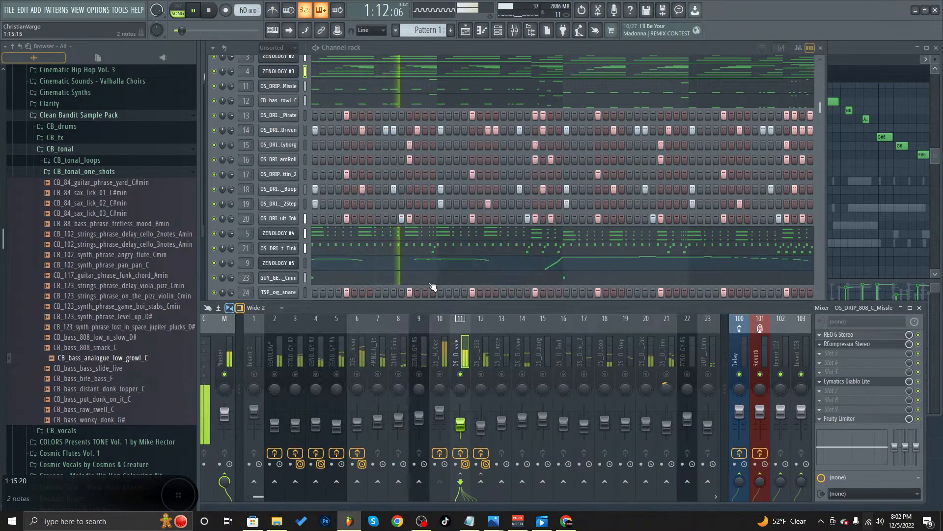
pyautogui.press('space')
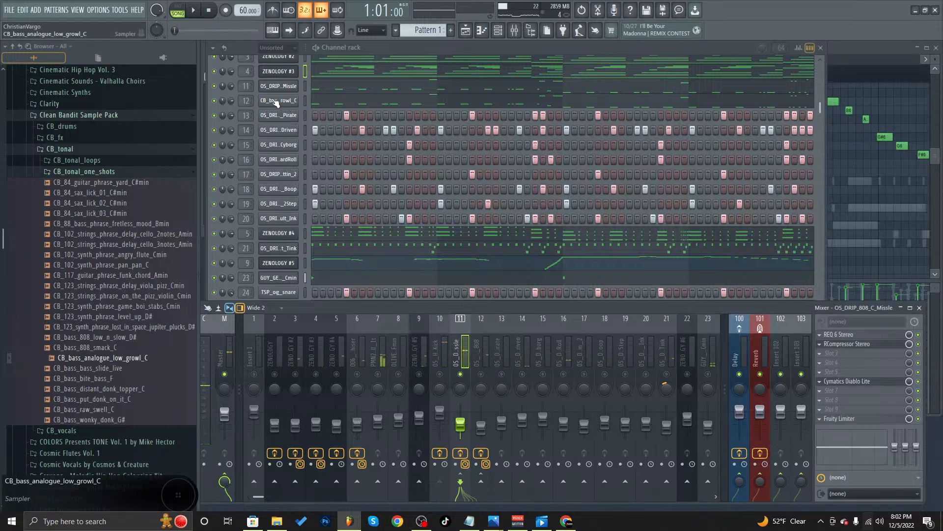
# - Solo the OS_HHH_C_Mark_808 track, examine its F6 Stereo equalizer, and audition the track before stopping playback
pyautogui.click(481, 374)
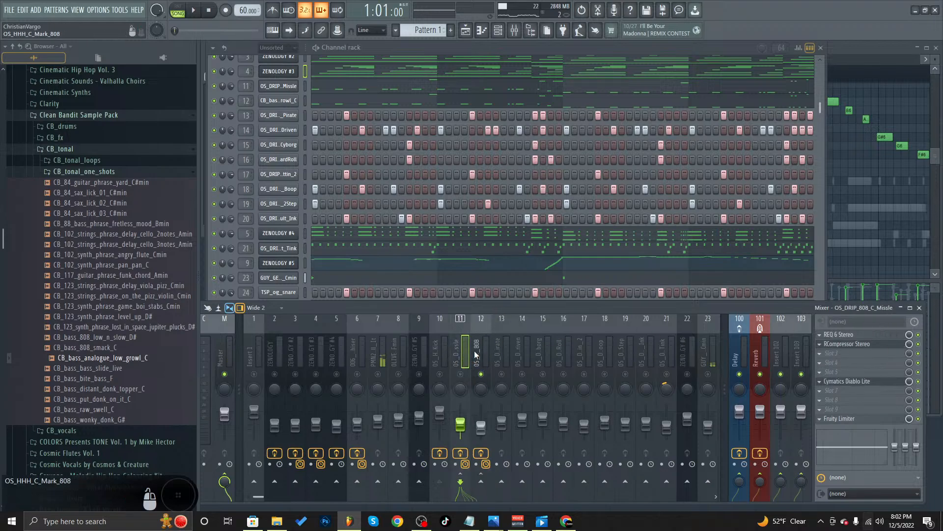
pyautogui.click(475, 351)
pyautogui.click(838, 334)
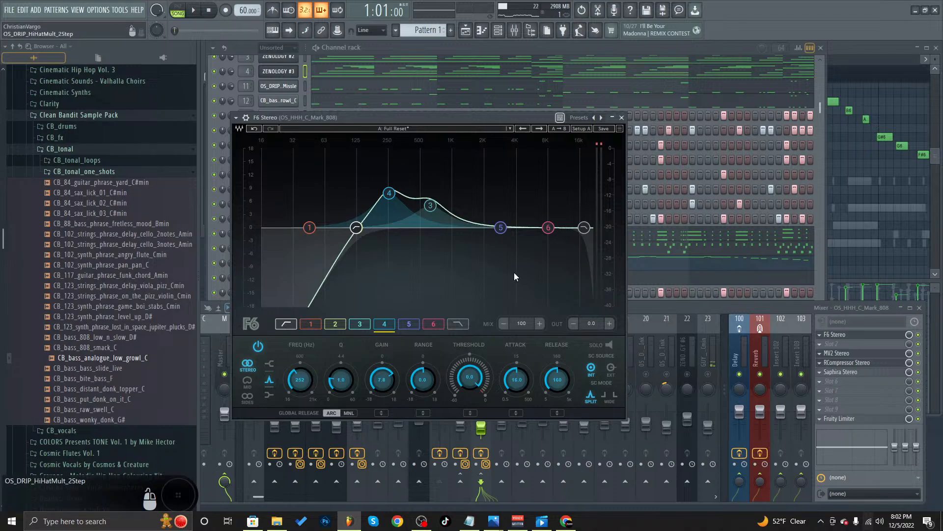
pyautogui.press('space')
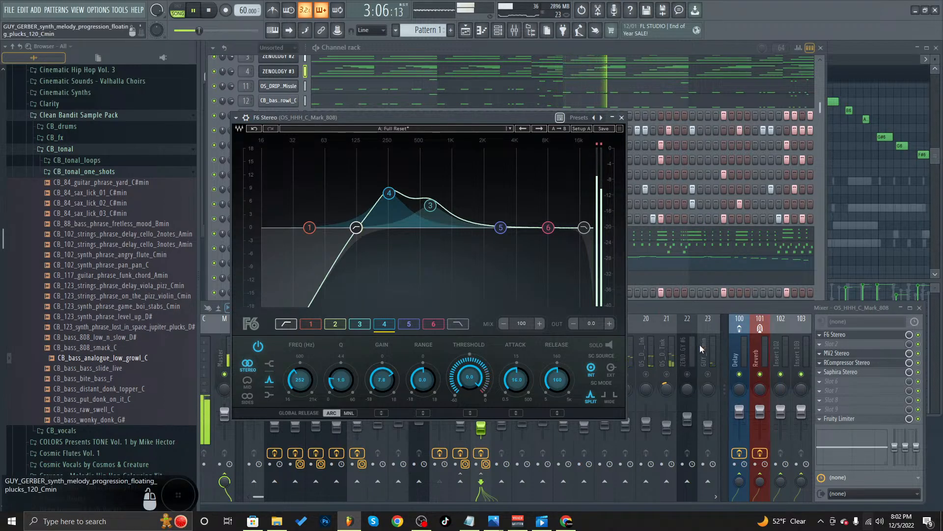
pyautogui.press('space')
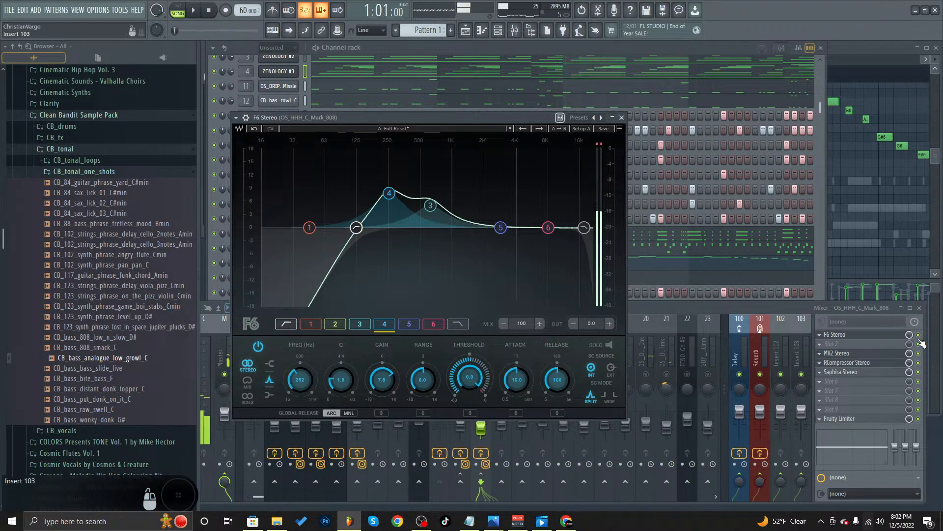
pyautogui.click(922, 344)
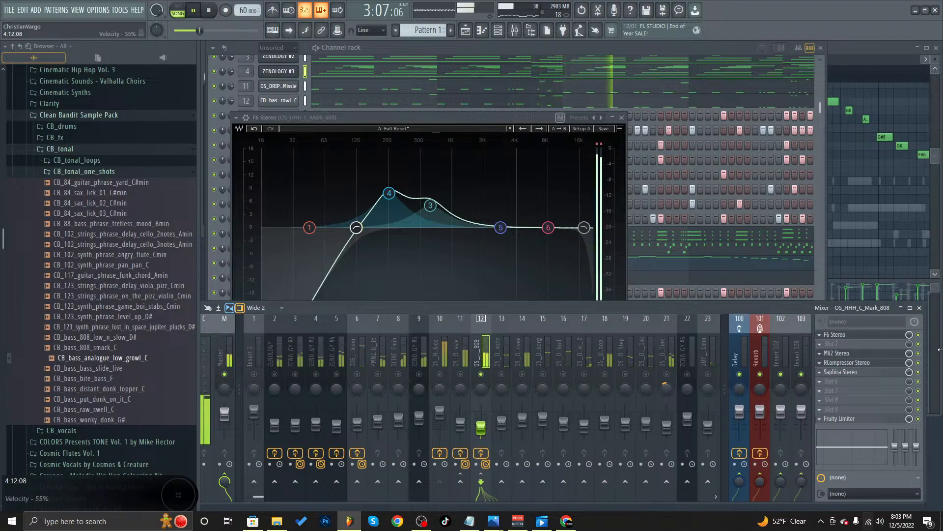
pyautogui.press('space')
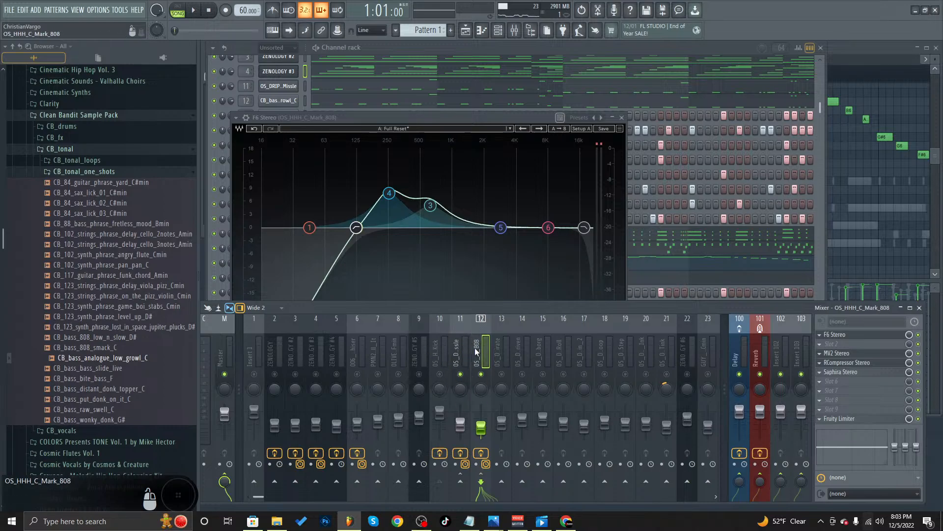
# - Solo the OS_DRIP Pirate percussion track 13 and unmute the percussion and hi-hat tracks 14 to 21
pyautogui.click(194, 10)
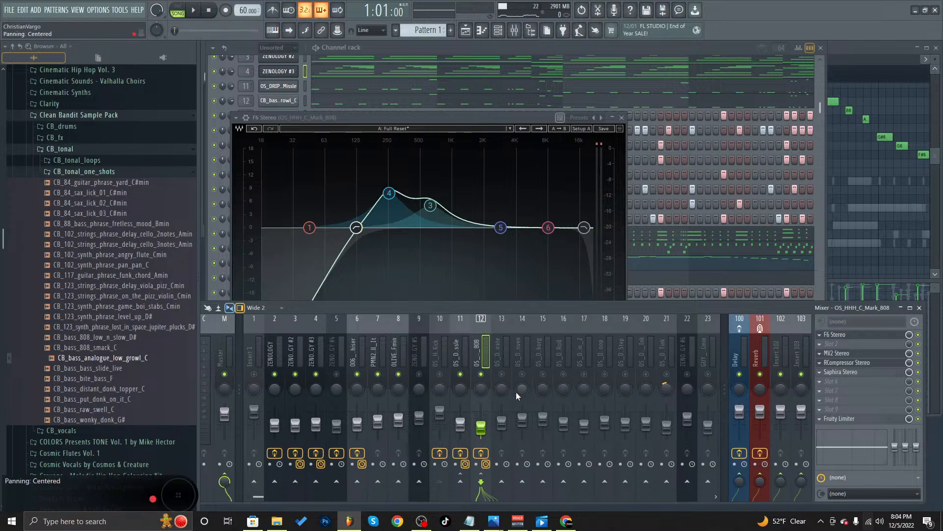
pyautogui.rightClick(501, 375)
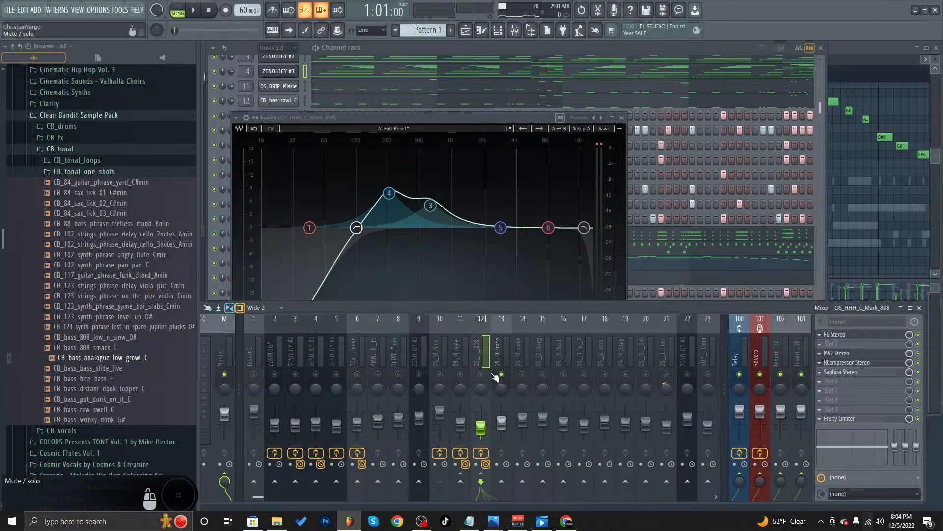
pyautogui.click(522, 375)
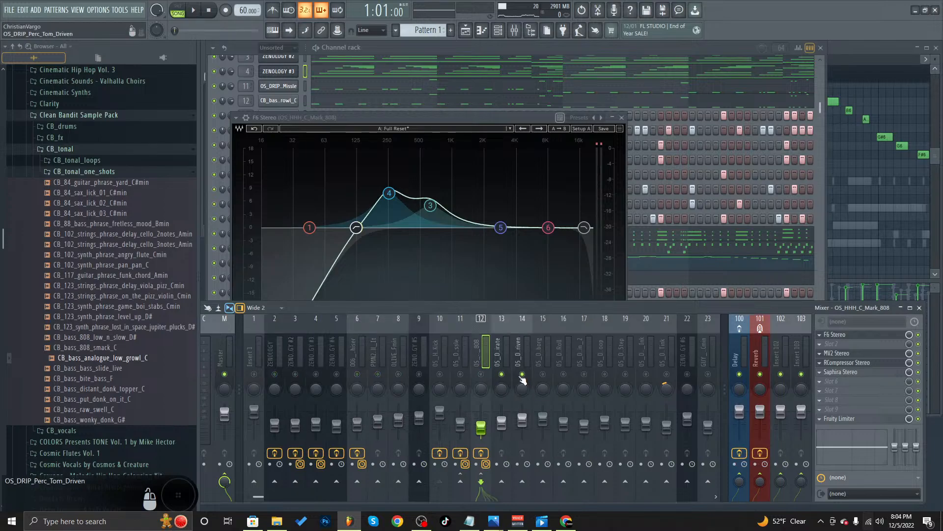
pyautogui.click(543, 375)
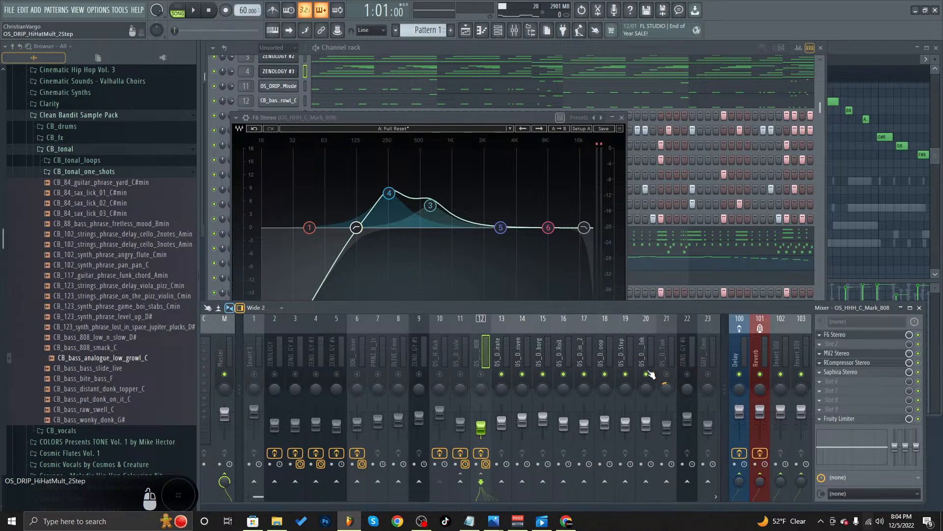
pyautogui.scroll(-1, 612, 353)
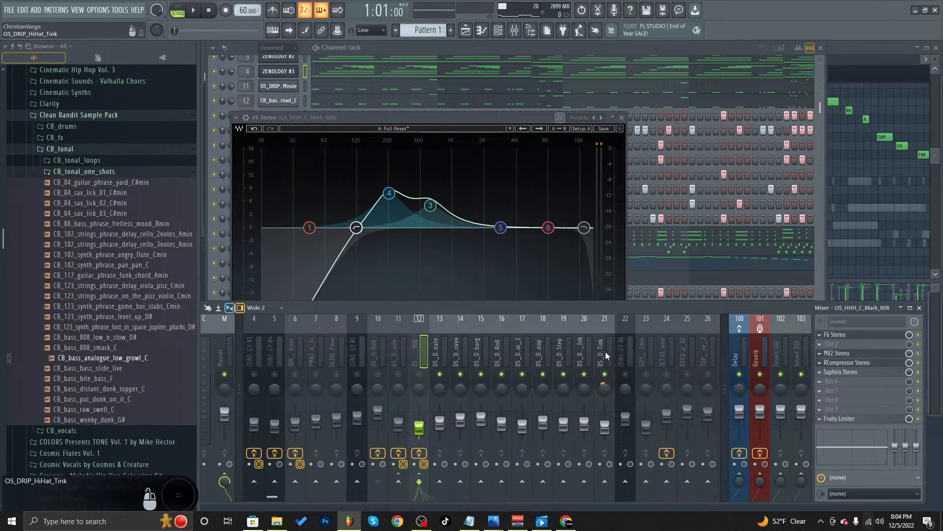
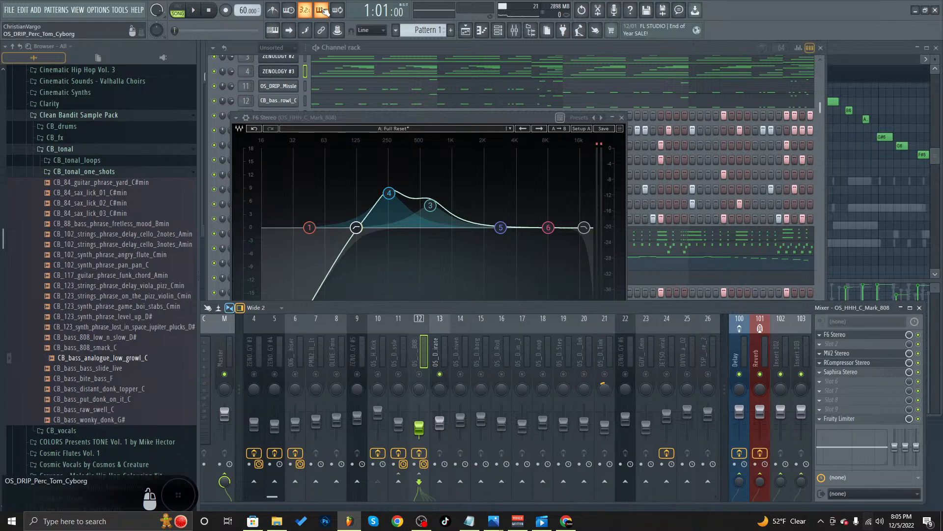
# - Play the soloed percussion track 13 and unmute percussion and hi-hat tracks 14 to 20 one at a time
pyautogui.press('space')
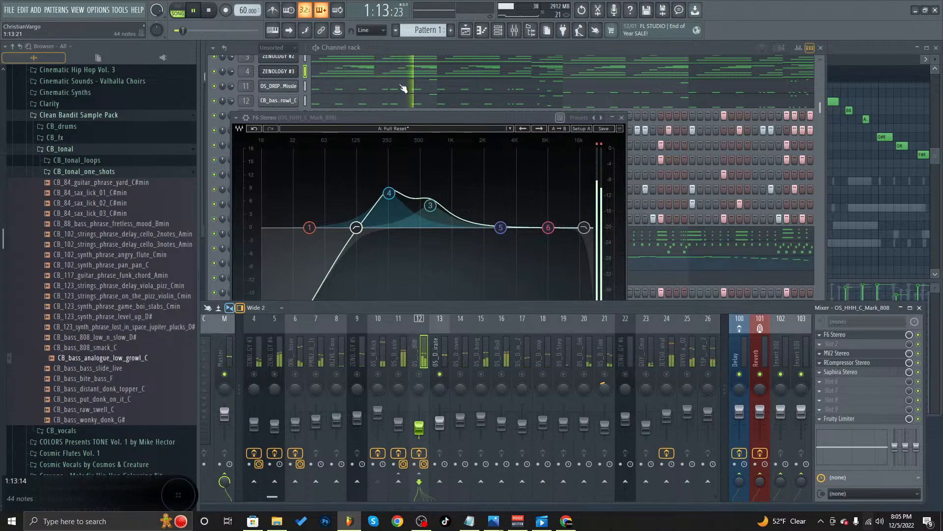
pyautogui.click(403, 46)
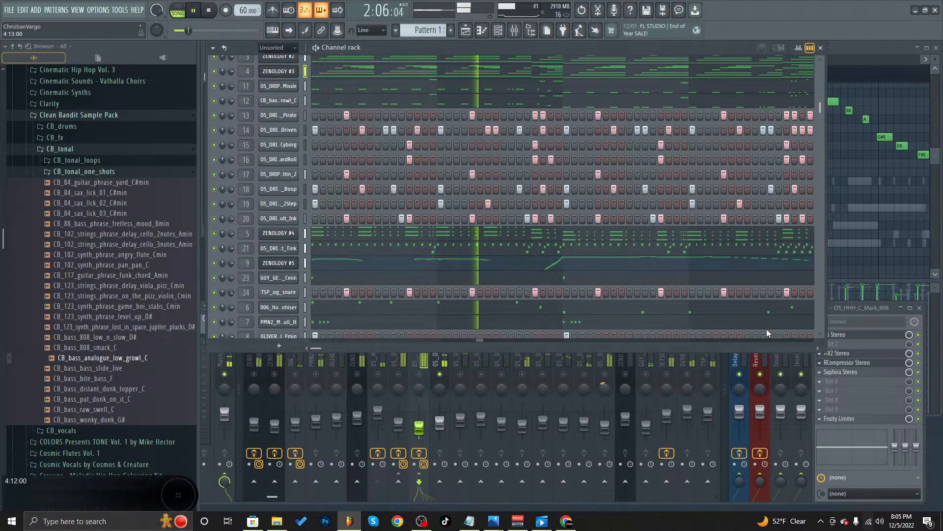
pyautogui.click(461, 375)
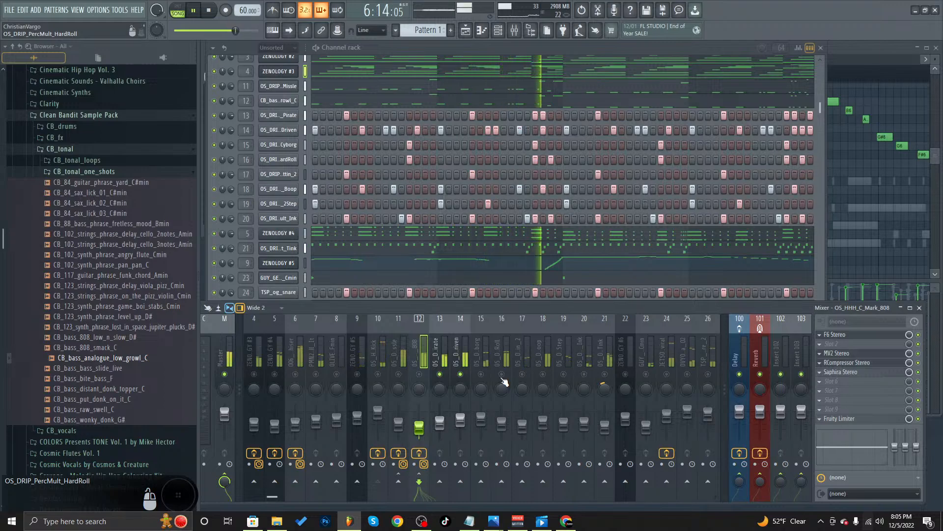
pyautogui.click(481, 374)
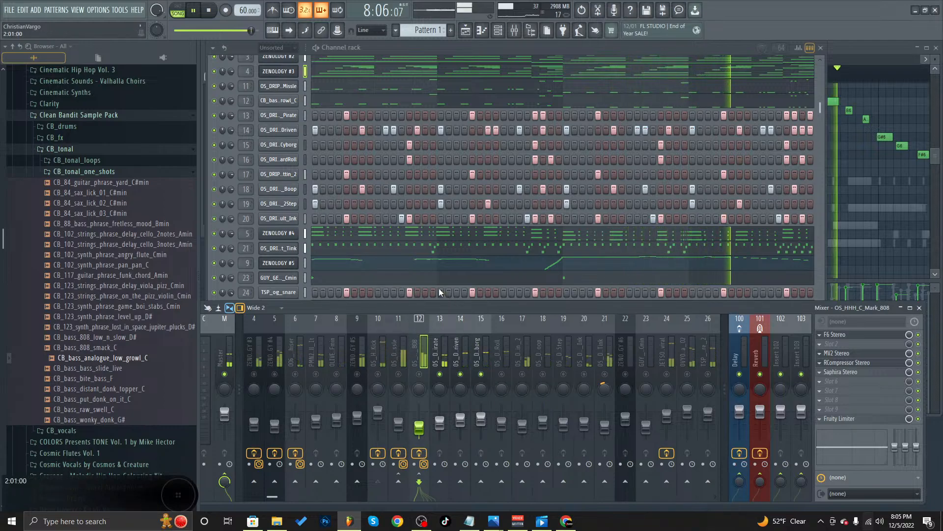
pyautogui.click(501, 374)
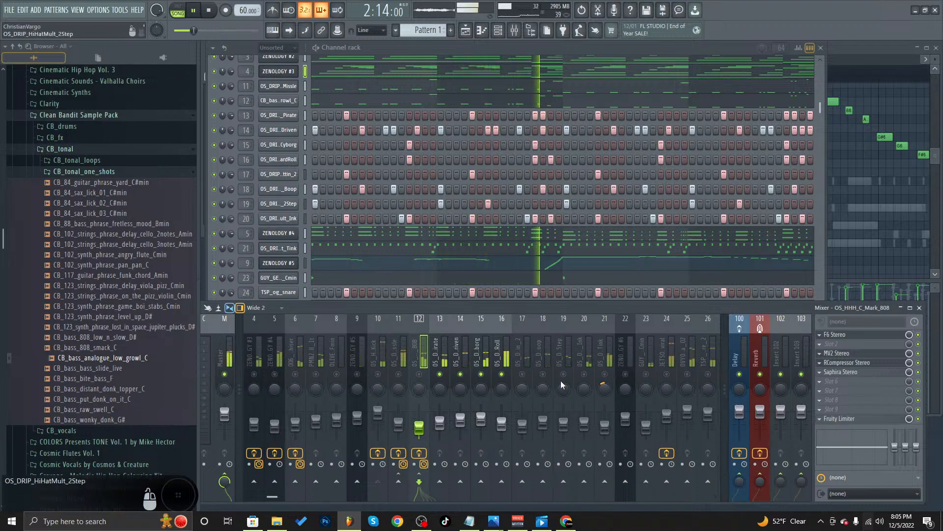
pyautogui.click(523, 375)
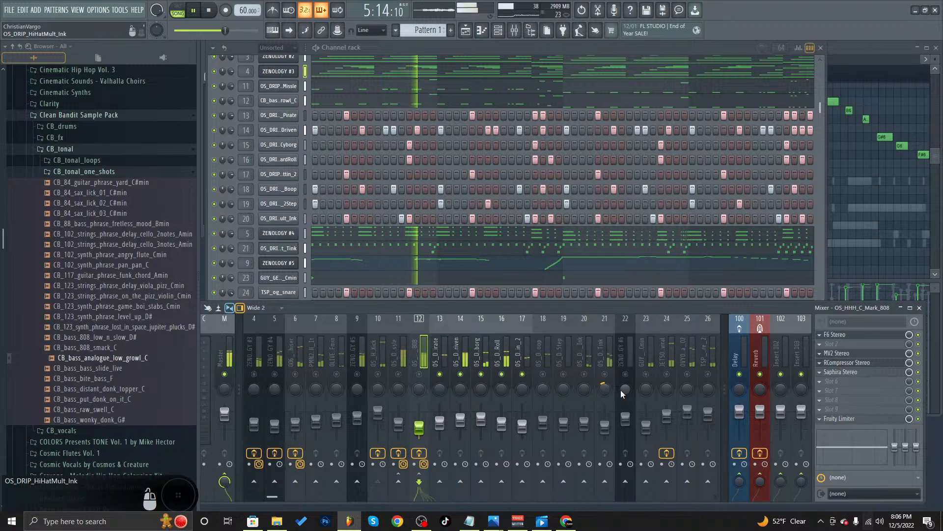
pyautogui.click(543, 374)
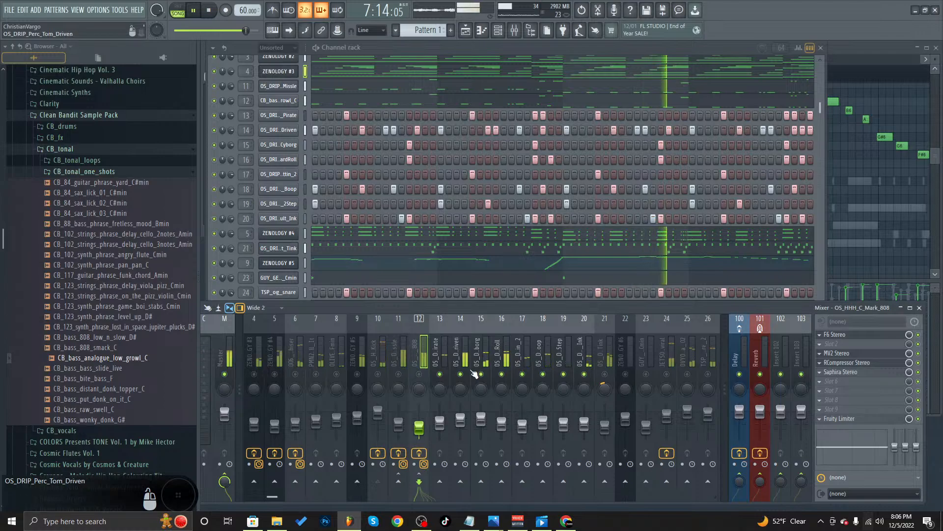
# - Examine the sampler settings of the OS_DRIP_Perc_Tom_Cyborg and OS_DRIP_Perc_Tom_Driven channels and close both windows
pyautogui.click(279, 145)
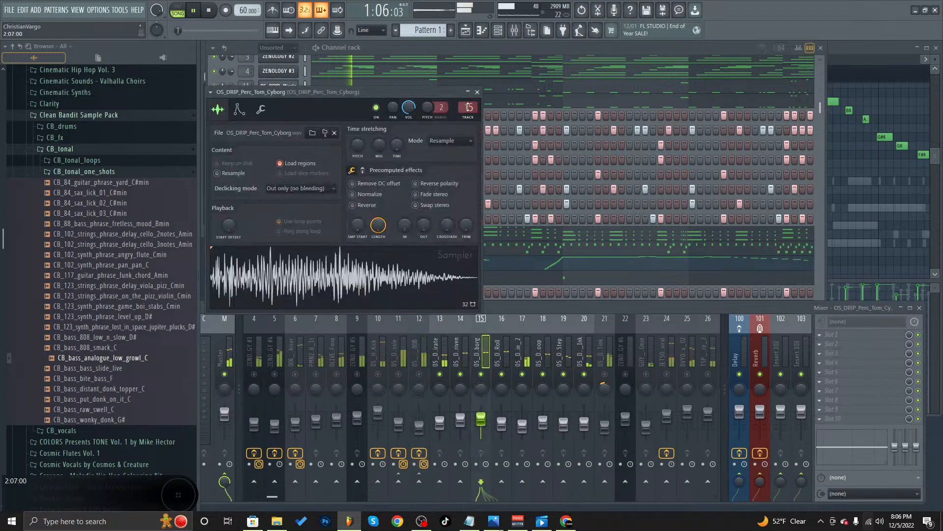
pyautogui.click(477, 92)
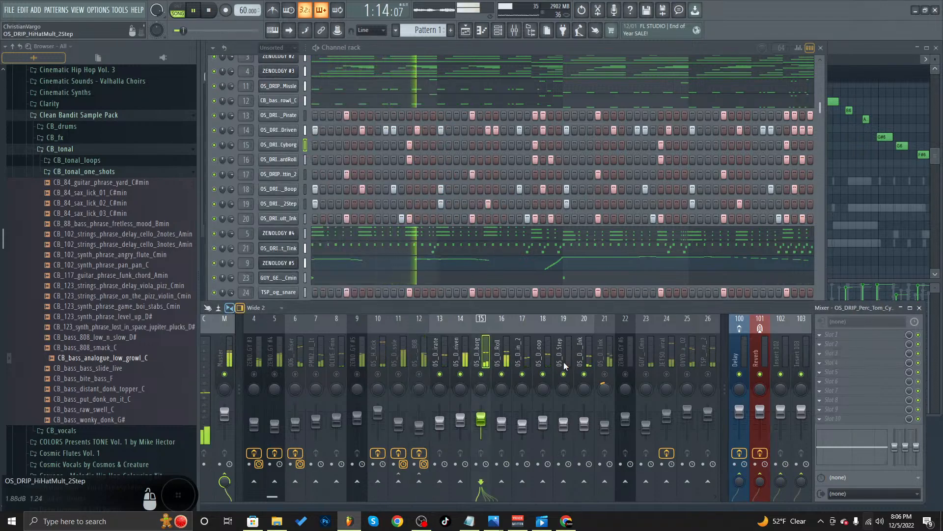
pyautogui.click(279, 130)
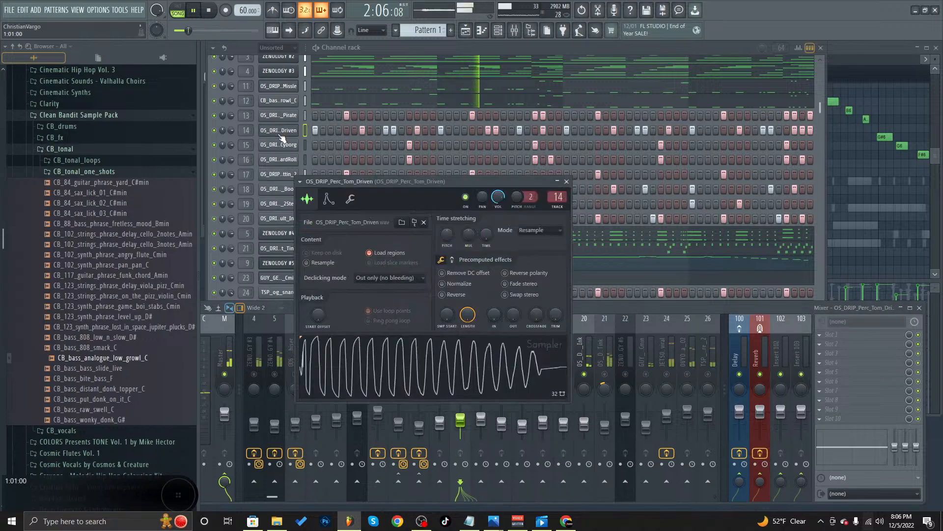
pyautogui.click(567, 181)
# - Adjust the time-stretching pitch of the OS_DRIP_PercMult_HardRoll sample in its sampler and close the window
pyautogui.click(279, 160)
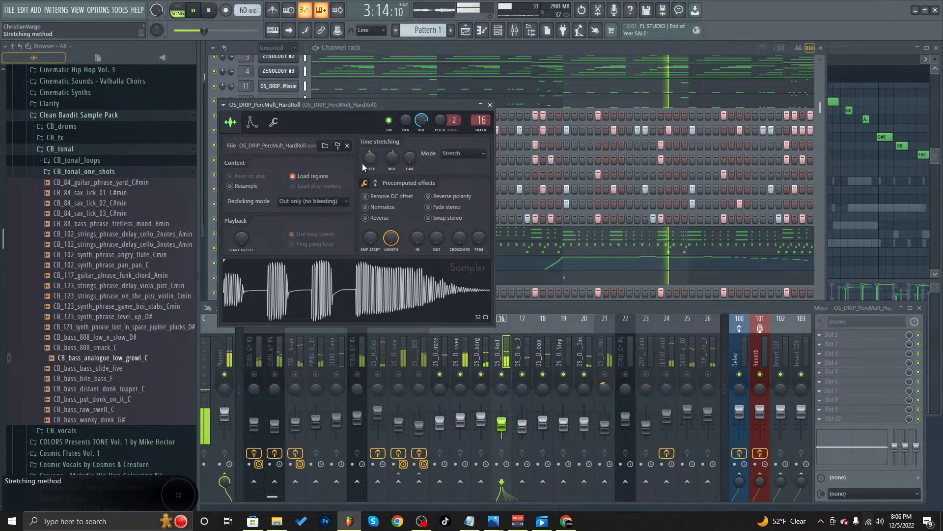
pyautogui.moveTo(371, 157); pyautogui.dragTo(370, 162)
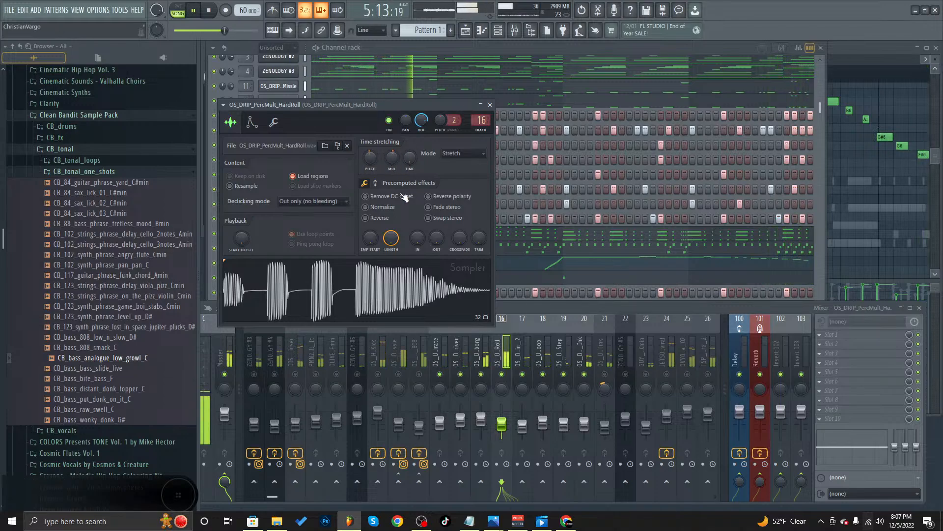
pyautogui.click(490, 105)
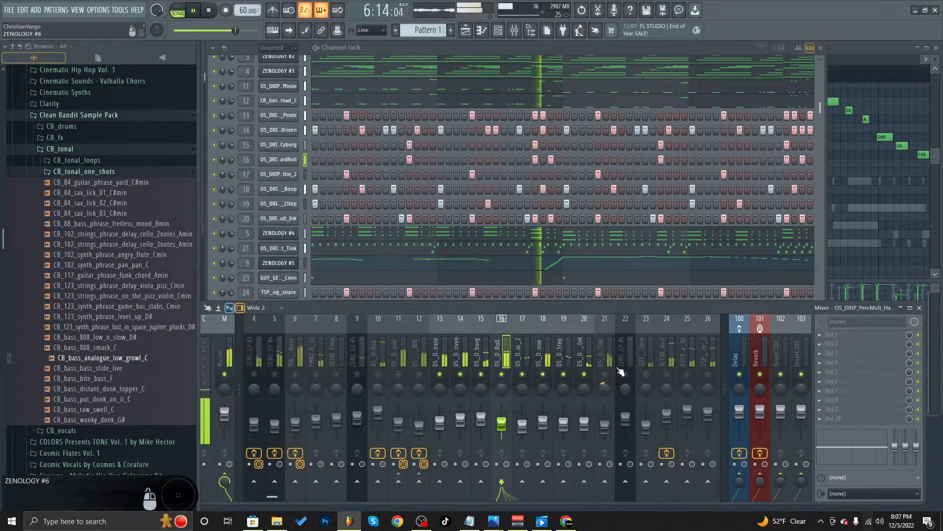
# - Unmute the OS_DRIP_HiHat_Tink track and ZENOLOGY melody tracks 2 to 4, leaving ZENOLOGY #4 muted
pyautogui.click(605, 374)
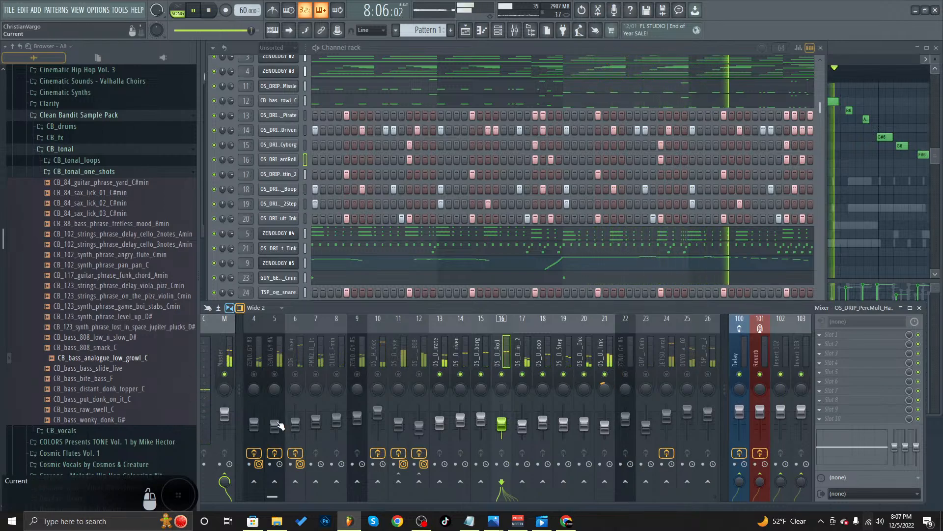
pyautogui.scroll(3, 294, 371)
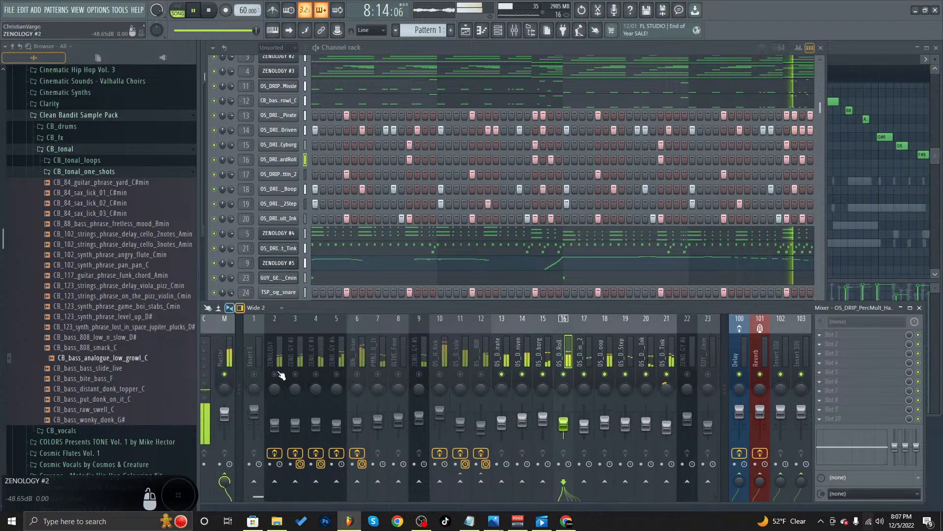
pyautogui.moveTo(290, 375); pyautogui.dragTo(359, 378)
pyautogui.click(337, 375)
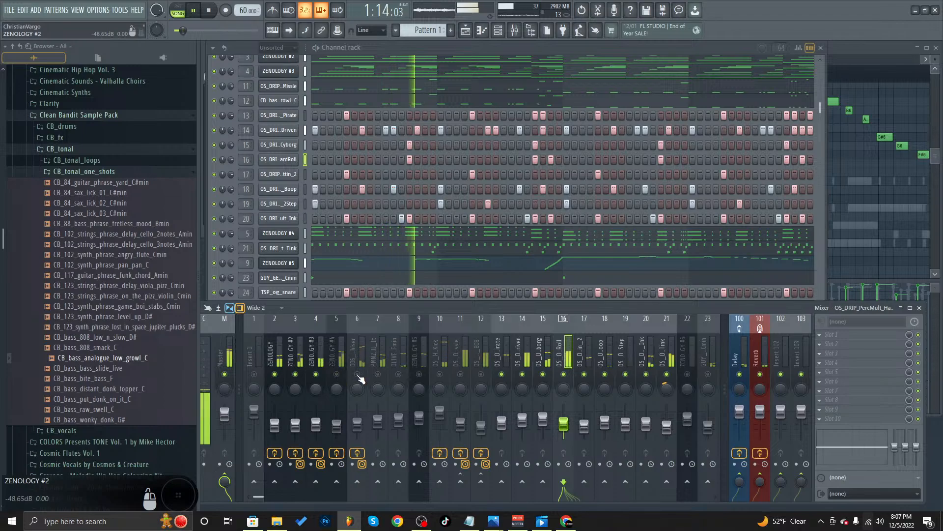
# - Bring the melodic loop, kick and 808 tracks back in and toggle the ZENOLOGY #4 track during playback
pyautogui.click(377, 374)
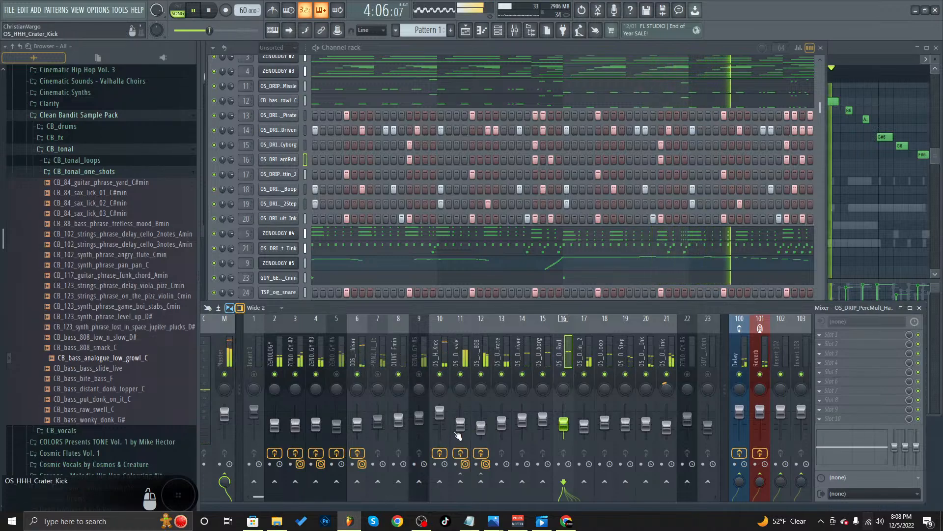
pyautogui.click(336, 374)
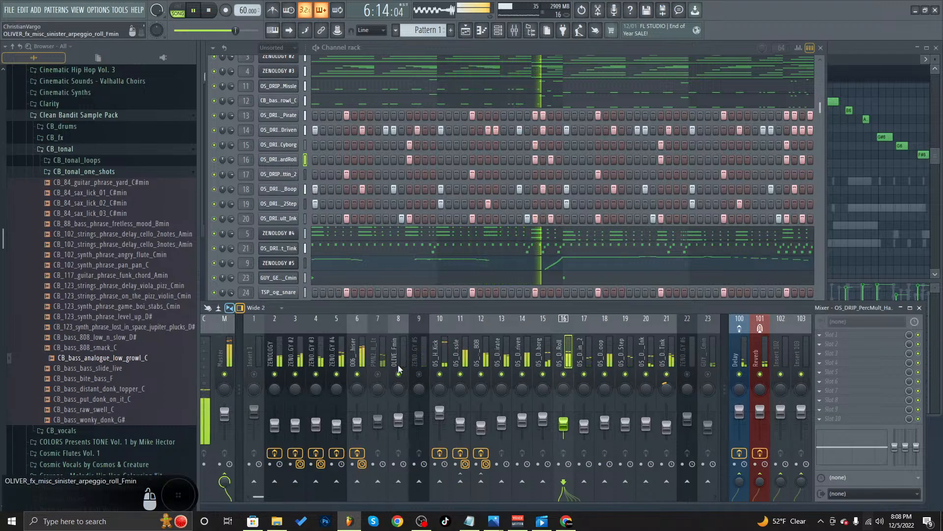
pyautogui.click(338, 376)
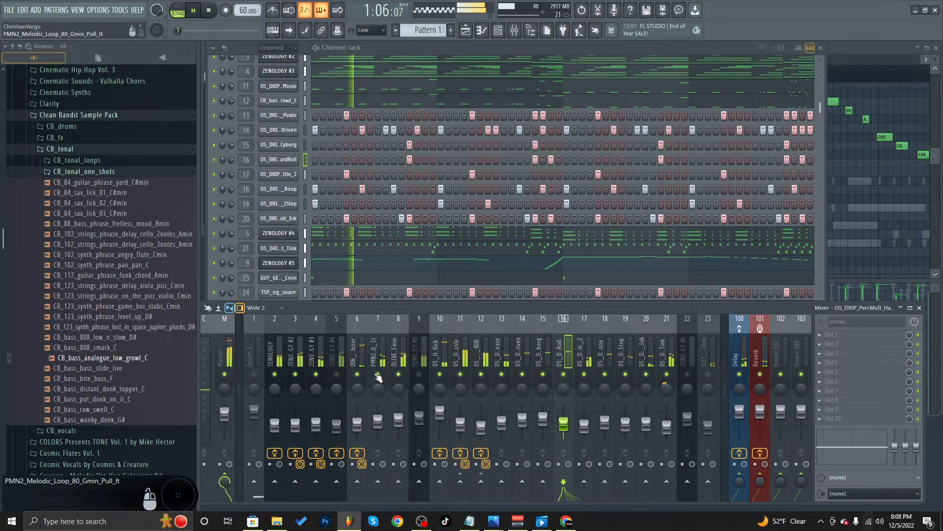
# - Unmute tracks 23 to 30, including the snares and clap, listen to the full beat, and stop playback
pyautogui.scroll(-4, 458, 375)
pyautogui.click(460, 374)
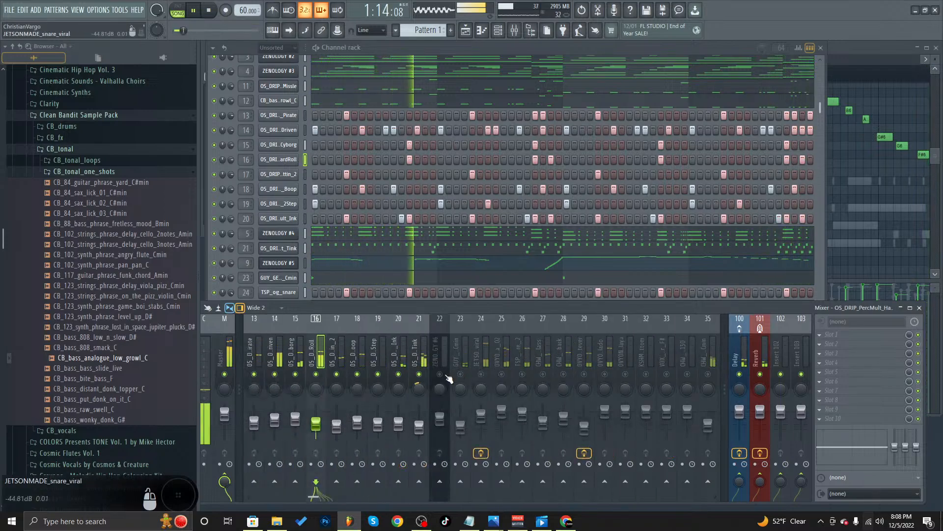
pyautogui.click(481, 374)
pyautogui.click(502, 375)
pyautogui.click(522, 374)
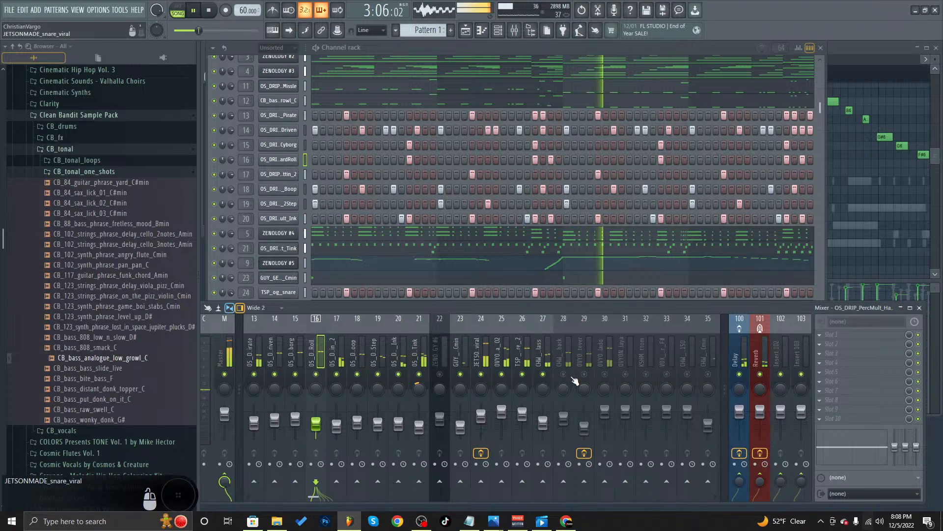
pyautogui.click(543, 374)
pyautogui.click(563, 374)
pyautogui.click(584, 375)
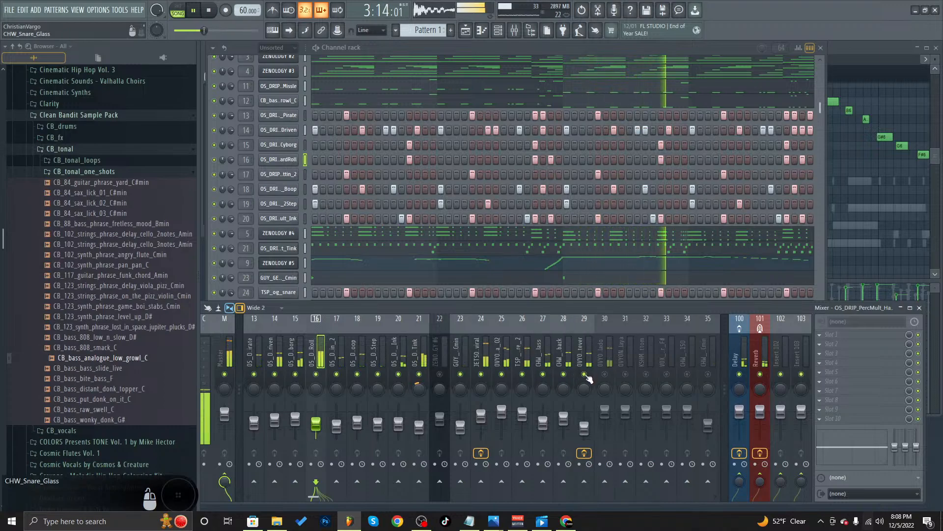
pyautogui.click(605, 375)
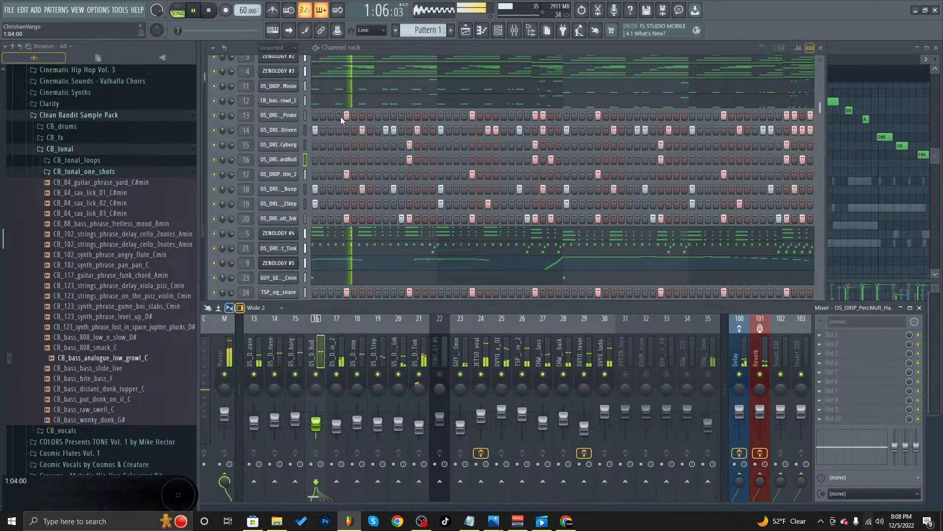
pyautogui.click(212, 11)
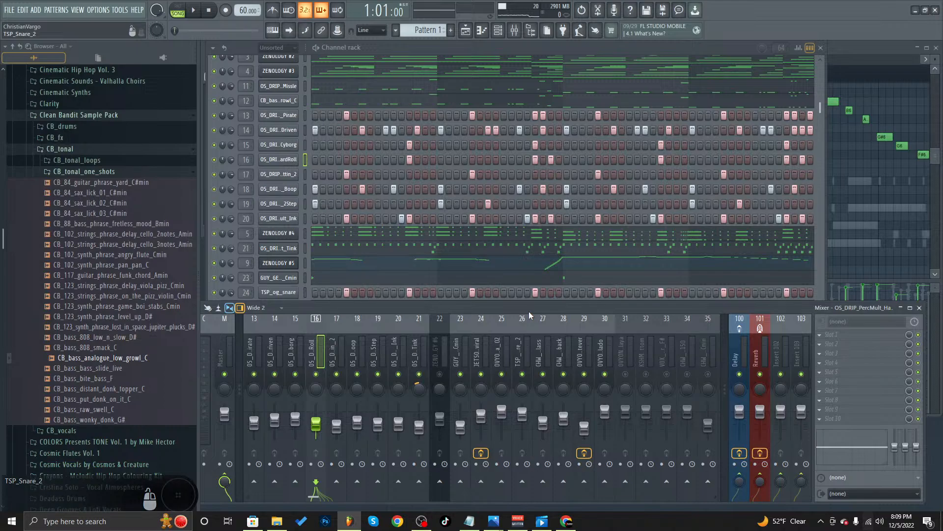
# - Solo the JETSONMADE_snare_viral track during playback and bring back melodic tracks 2 to 4, 6 and 8
pyautogui.rightClick(482, 375)
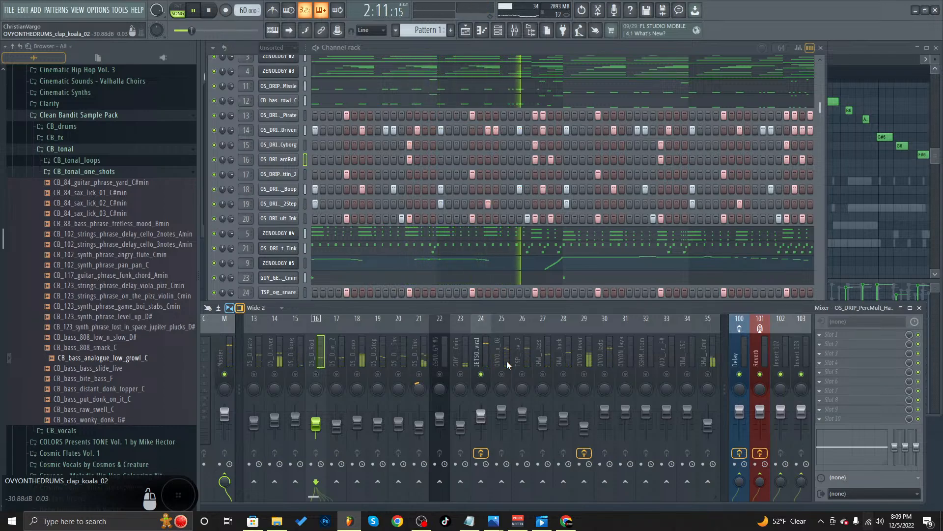
pyautogui.scroll(4, 428, 330)
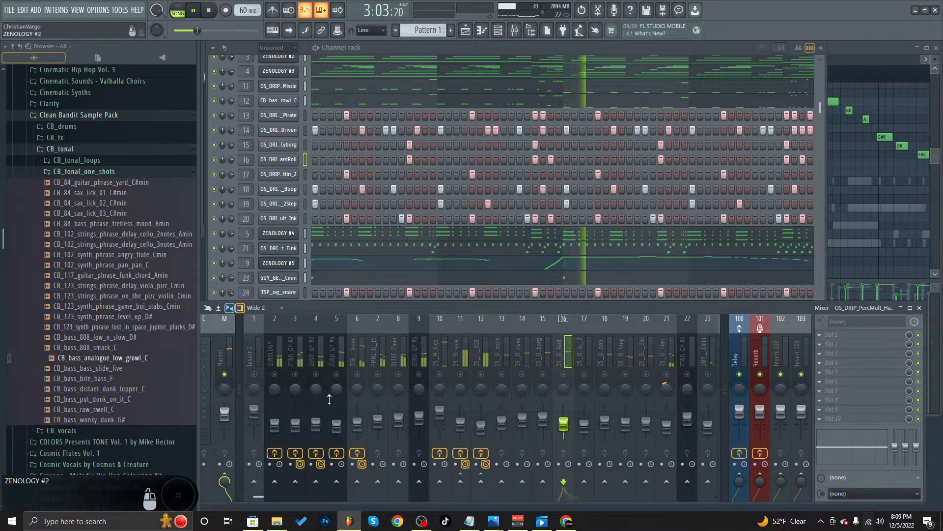
pyautogui.moveTo(274, 375); pyautogui.dragTo(324, 377)
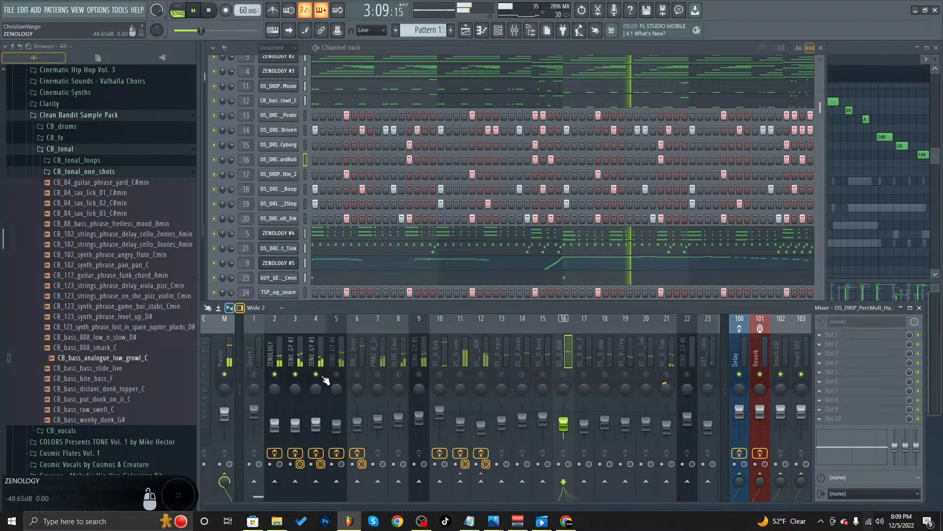
pyautogui.click(377, 376)
pyautogui.click(357, 376)
pyautogui.click(377, 374)
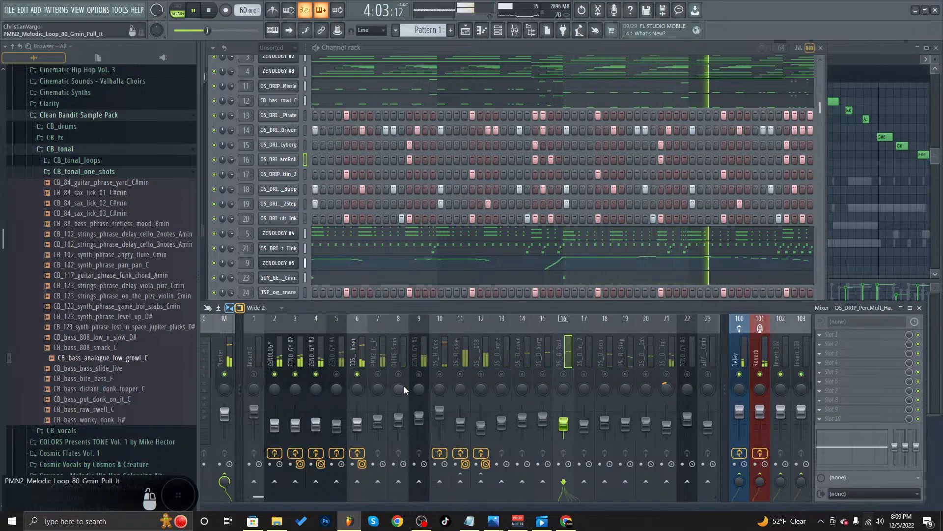
pyautogui.click(398, 375)
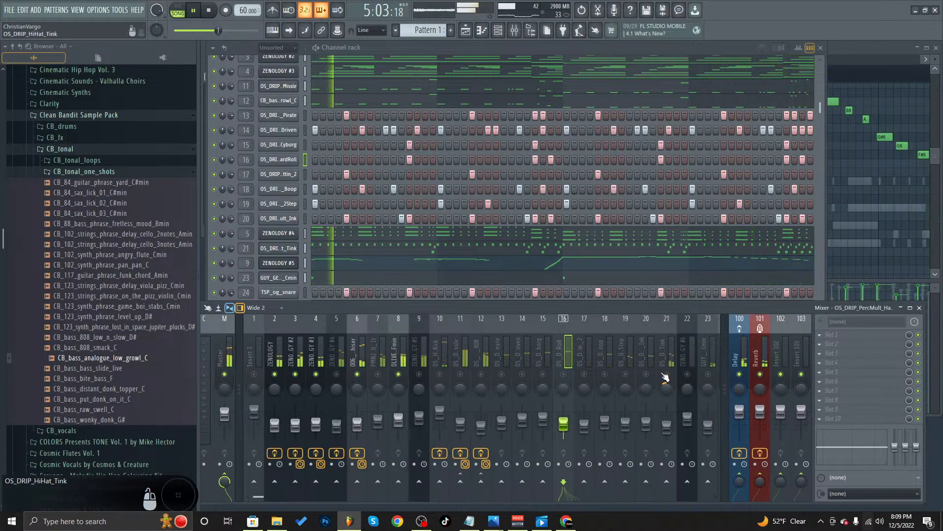
# - Unmute the kick and both 808 tracks, numbers 10 to 12, alongside the melody and snare
pyautogui.click(564, 374)
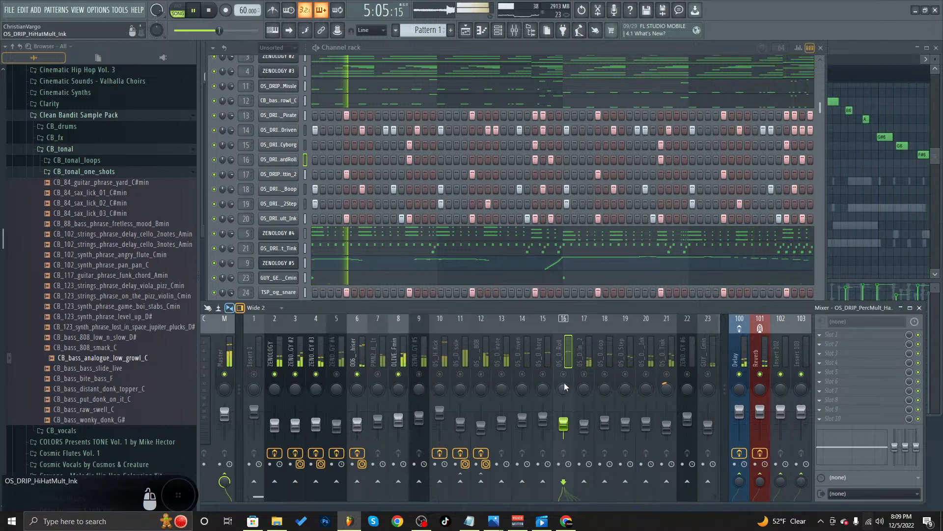
pyautogui.click(439, 374)
pyautogui.click(460, 374)
pyautogui.click(481, 374)
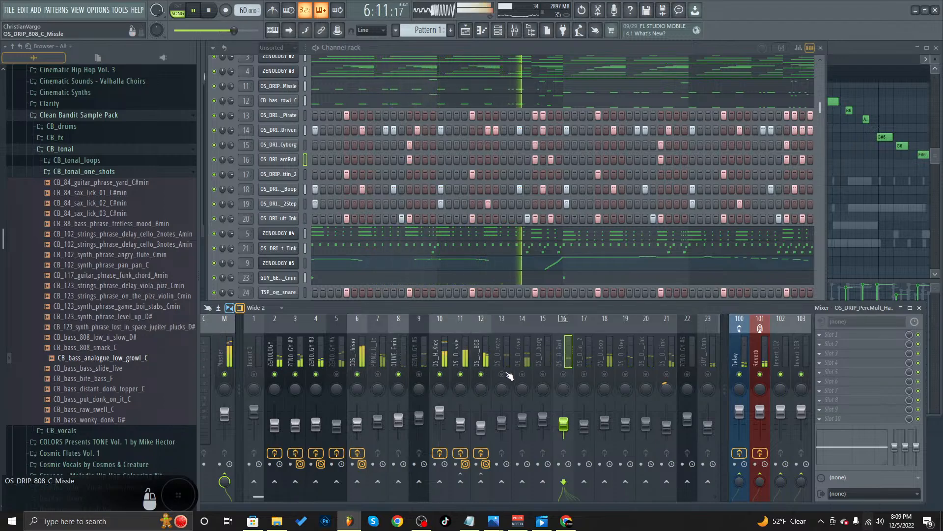
# - Unmute the percussion and hi-hat tracks 13 to 21 and listen to them with the single snare
pyautogui.click(501, 374)
pyautogui.click(522, 374)
pyautogui.click(543, 374)
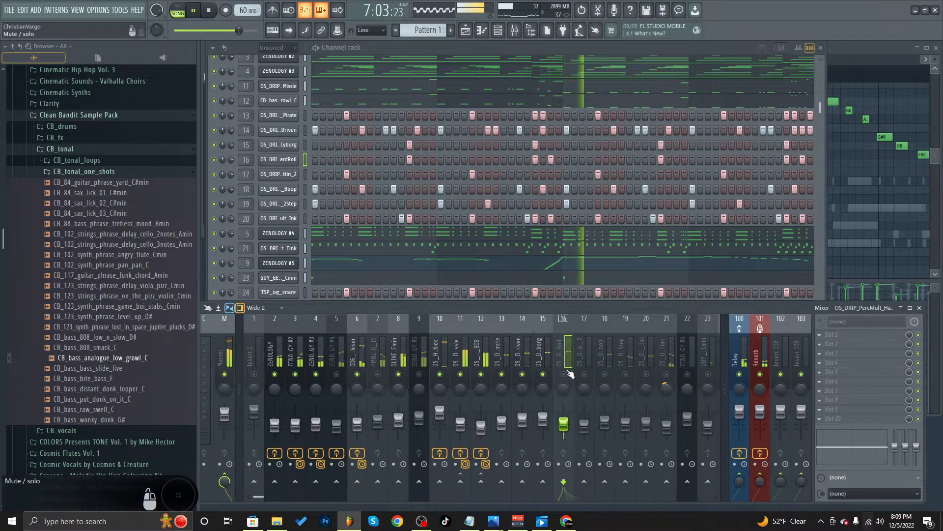
pyautogui.click(564, 375)
pyautogui.click(585, 375)
pyautogui.click(605, 374)
pyautogui.click(625, 374)
pyautogui.click(646, 375)
pyautogui.click(666, 374)
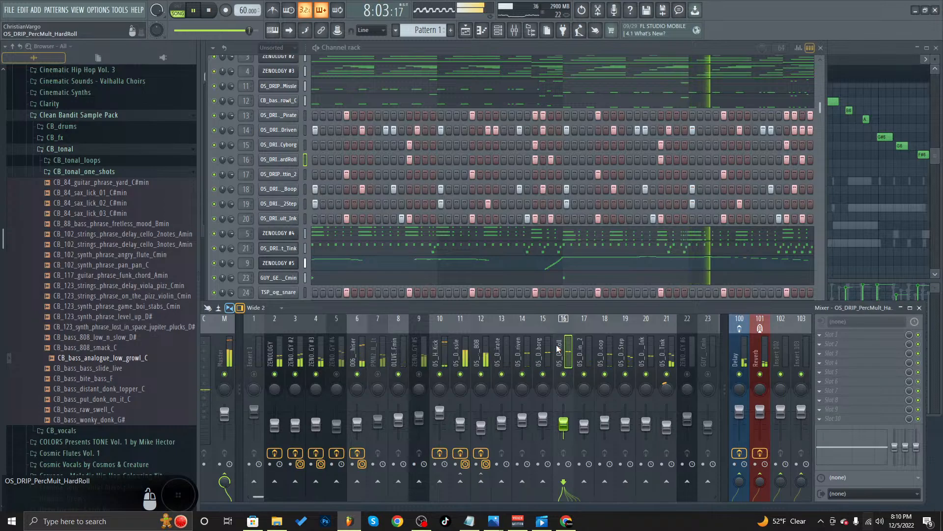
pyautogui.scroll(-3, 579, 344)
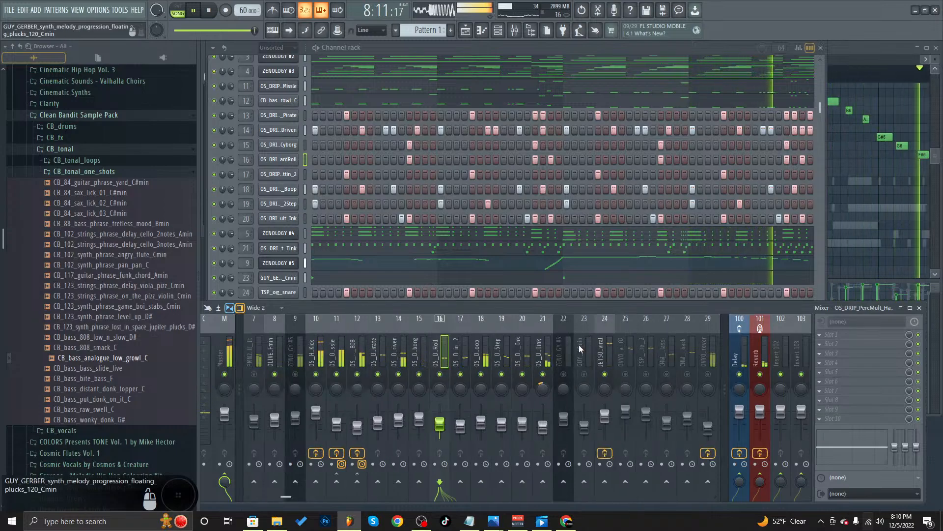
pyautogui.scroll(-3, 579, 344)
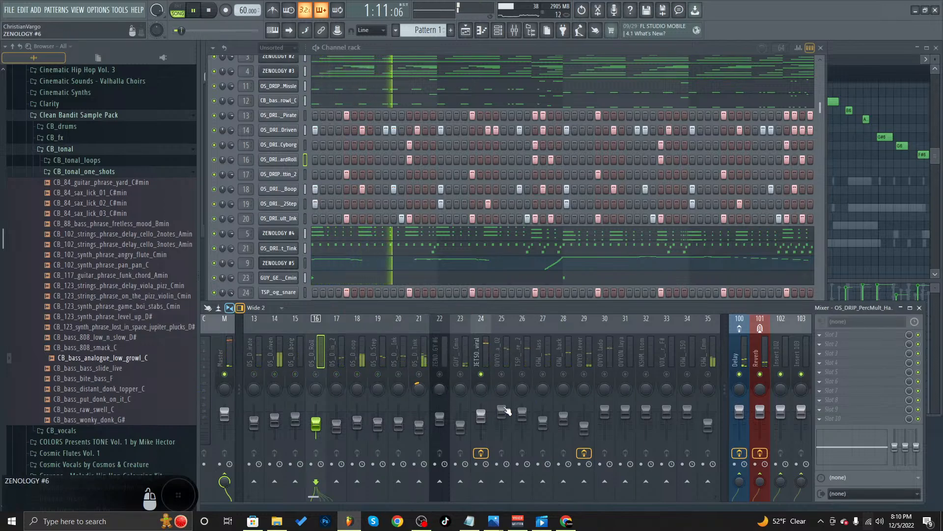
# - Audition the JETSONMADE_snare_viral, OVYONTHEDRUMS_clap_koala_02 and TSP_Snare_2 tracks one at a time
pyautogui.press('space')
pyautogui.click(487, 383)
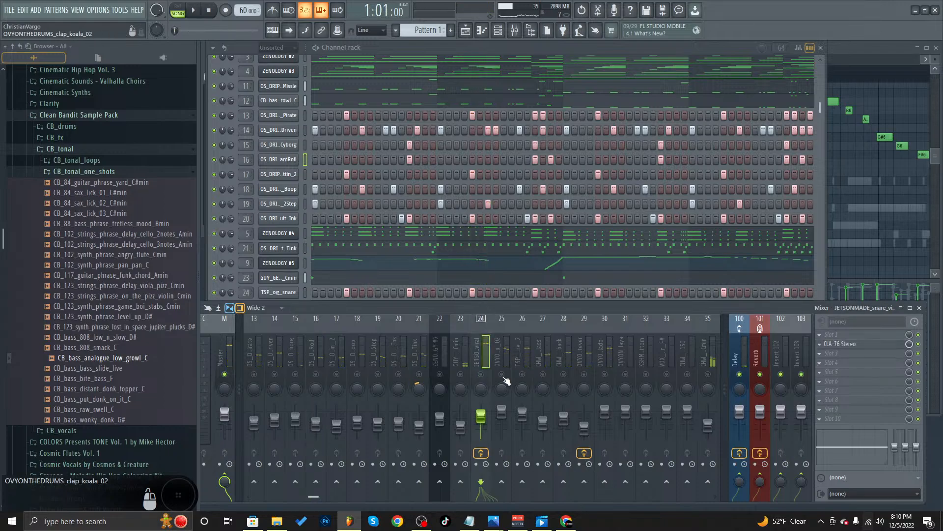
pyautogui.press('space')
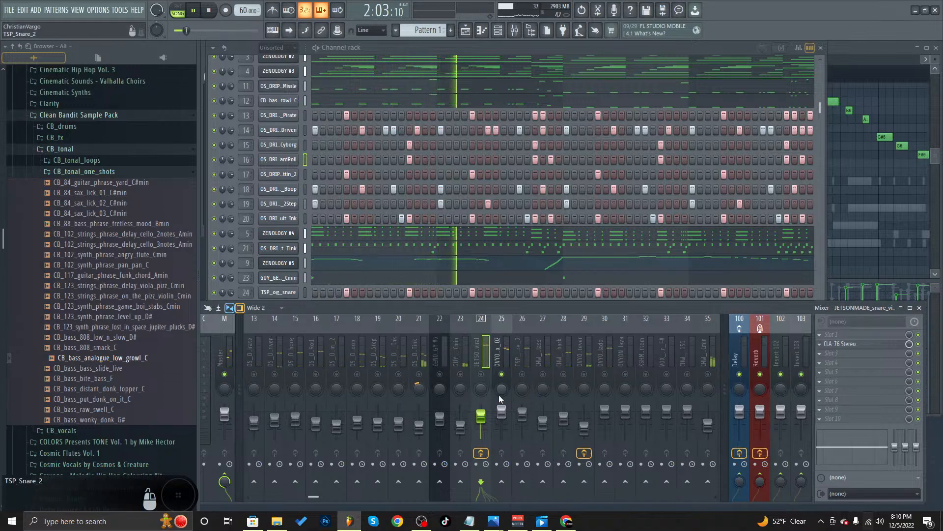
pyautogui.press('space')
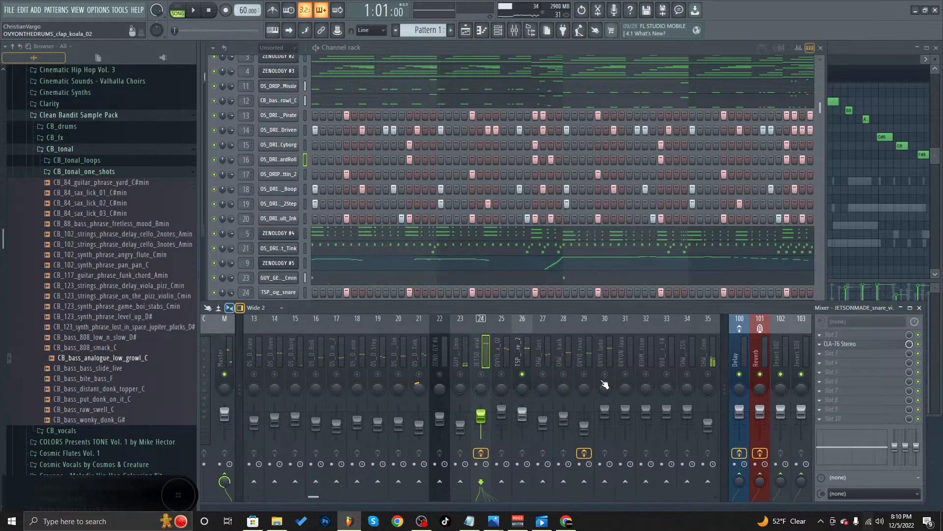
pyautogui.press('space')
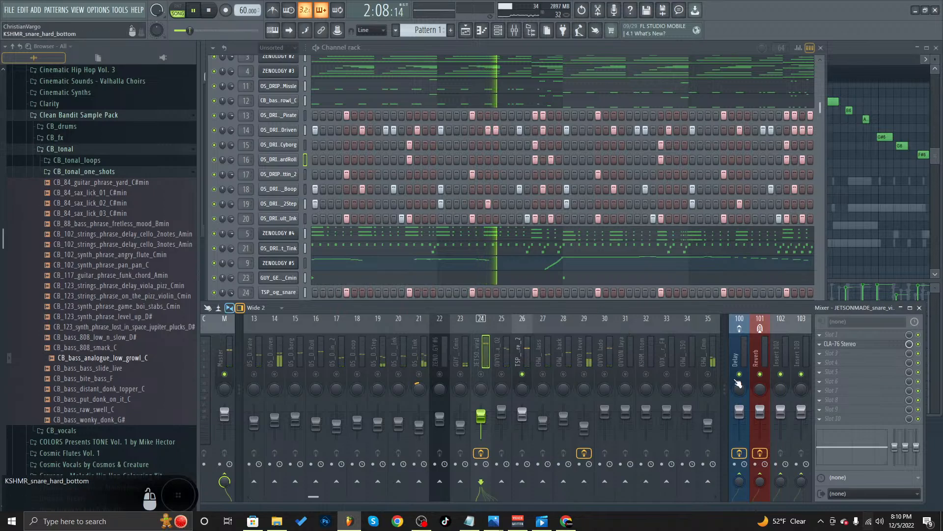
# - Audition snare and clap tracks 27 to 30 in solo, one after another, starting with CHW_Snare_Glass
pyautogui.press('space')
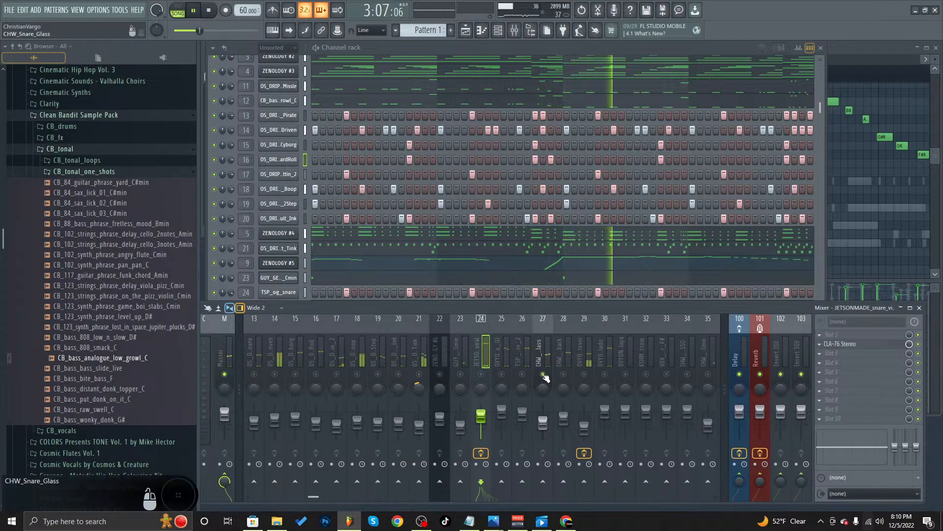
pyautogui.click(564, 374)
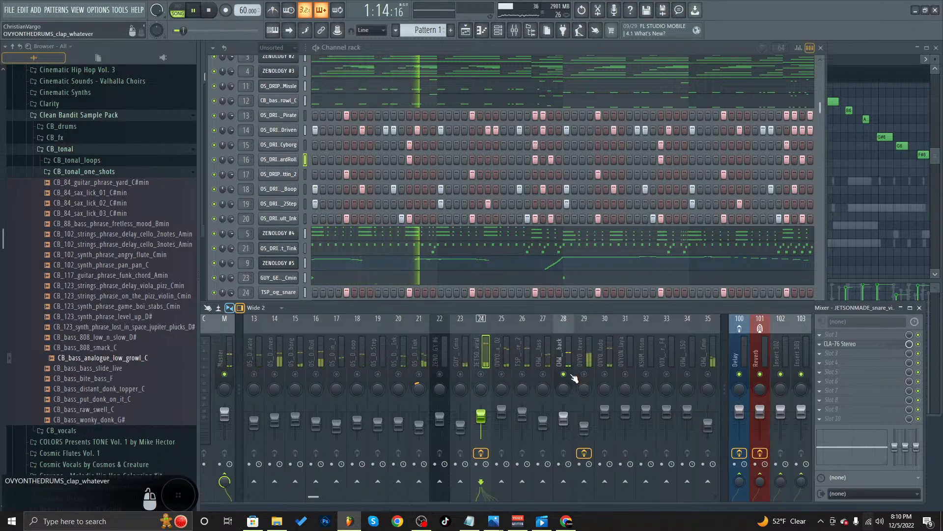
pyautogui.press('space')
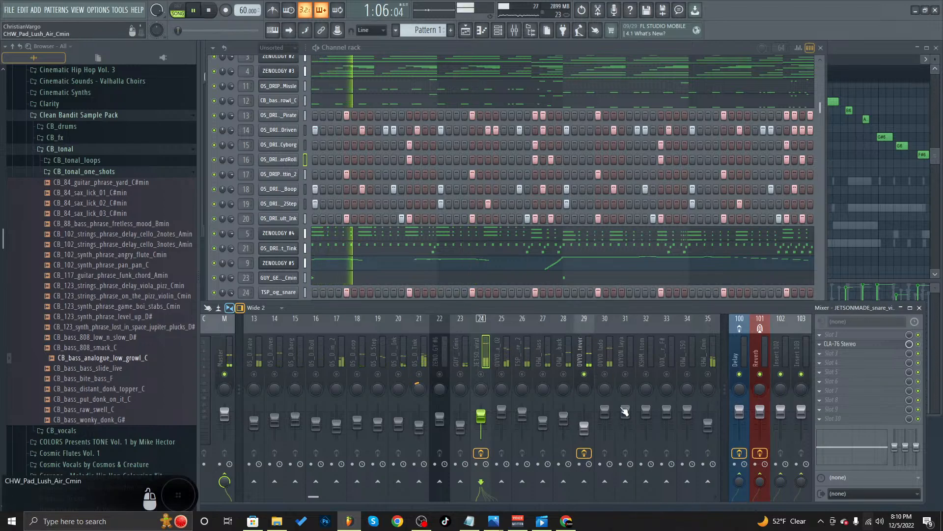
pyautogui.press('space')
pyautogui.press('space')
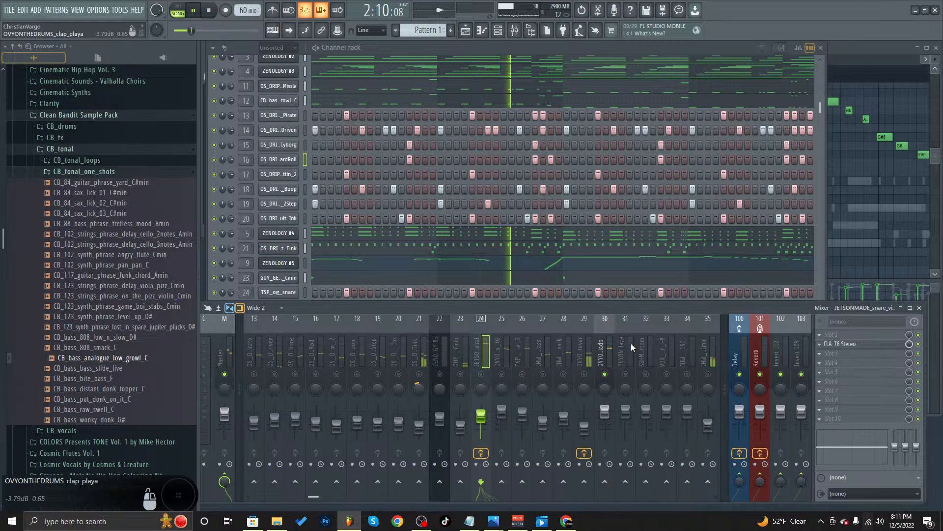
pyautogui.press('space')
# - Unmute the OVYONTHEDRUMS_clap_whatever track beside track 30 and listen to both claps with the OS_DRIP_808_C_Missle track
pyautogui.click(584, 374)
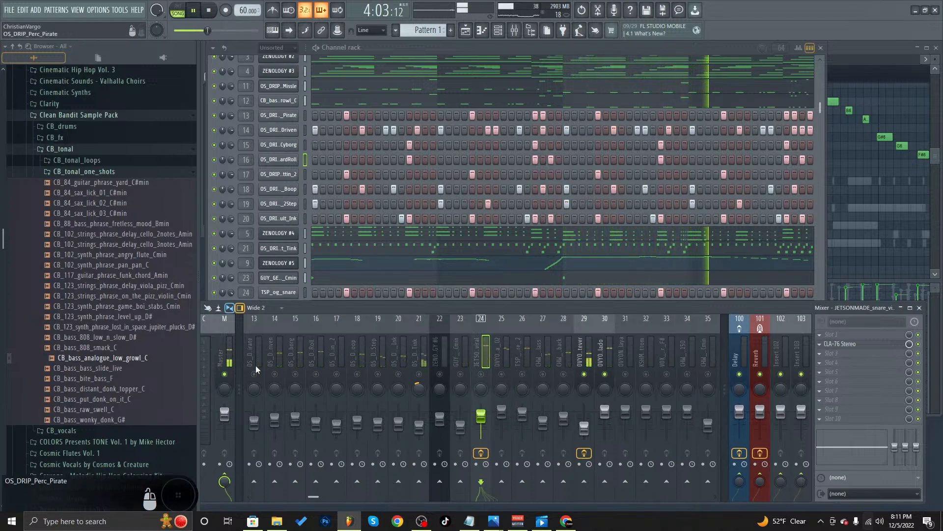
pyautogui.scroll(3, 309, 350)
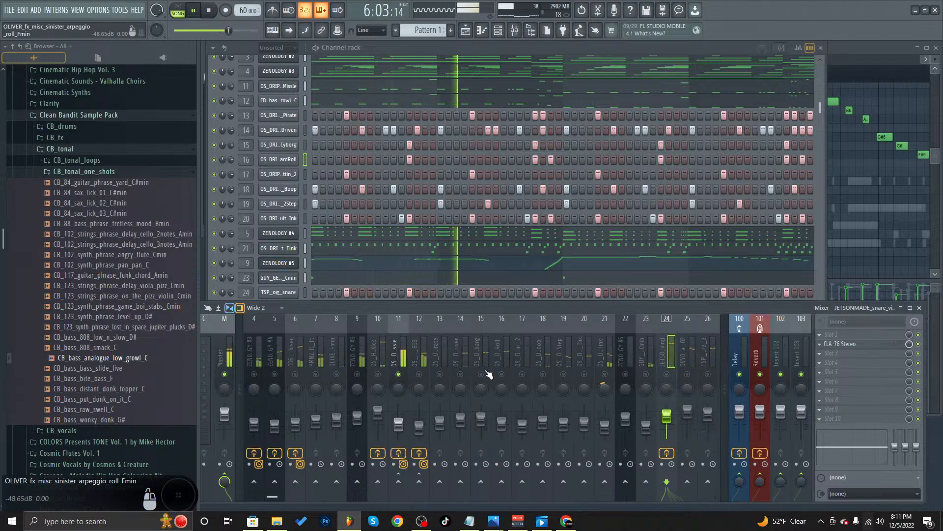
pyautogui.scroll(-3, 506, 353)
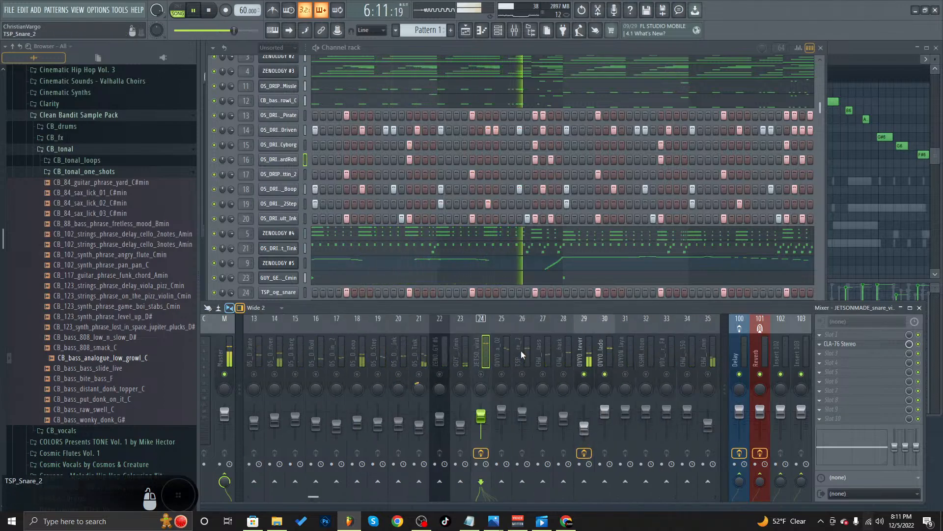
pyautogui.scroll(3, 521, 350)
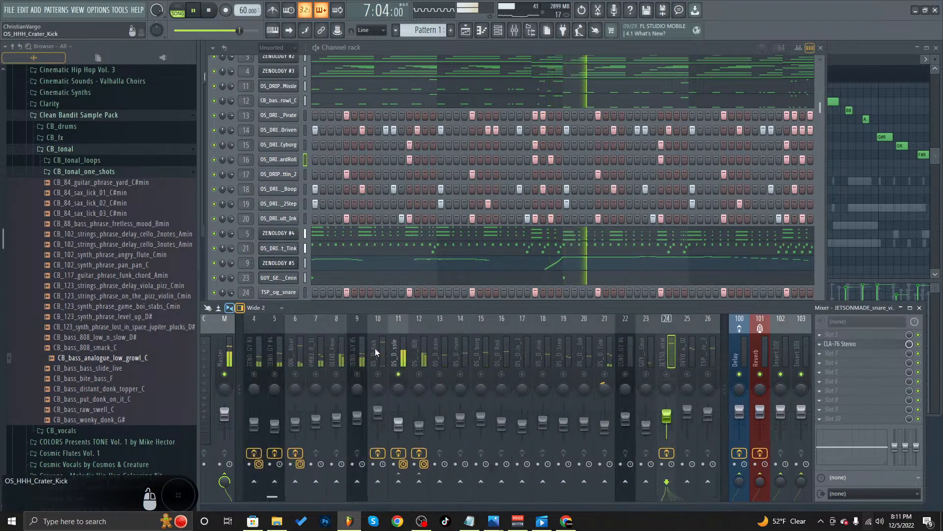
pyautogui.scroll(1, 375, 349)
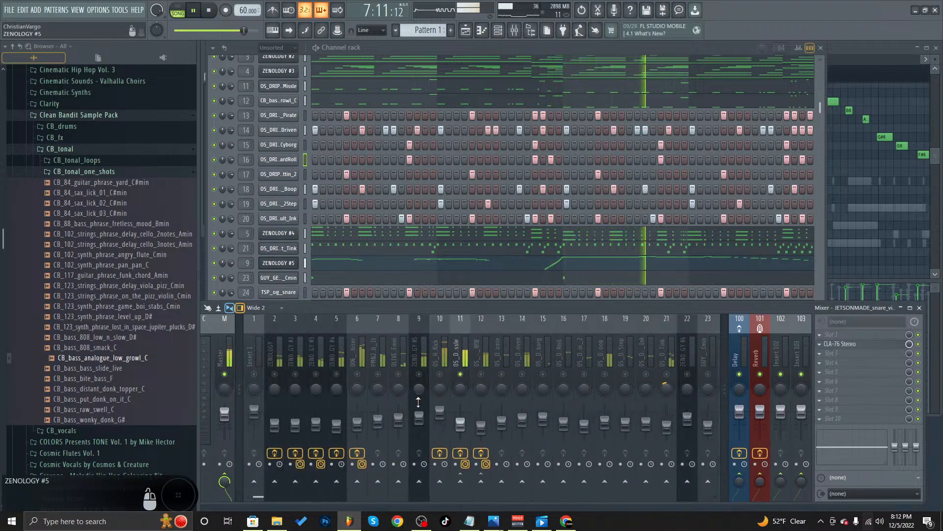
pyautogui.scroll(-4, 494, 358)
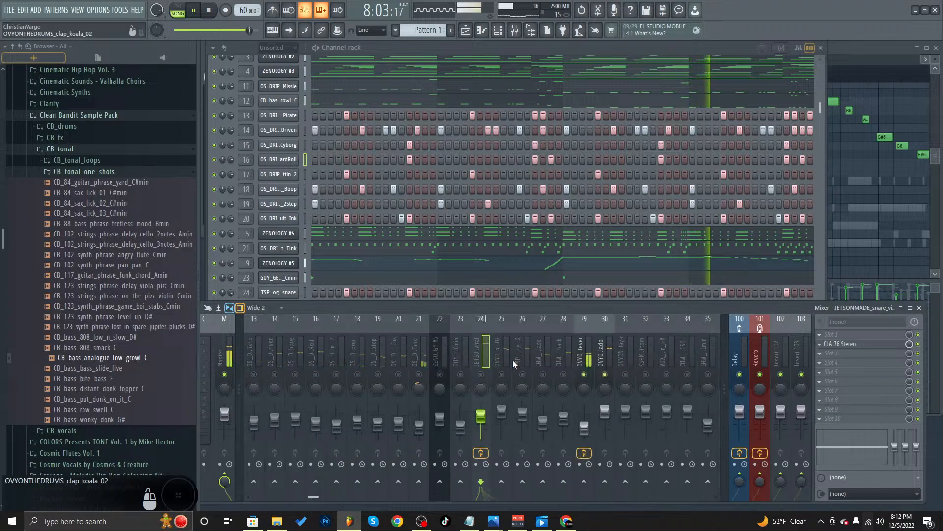
# - Unmute snare and clap tracks 24 to 28 so the whole snare group plays together
pyautogui.click(563, 374)
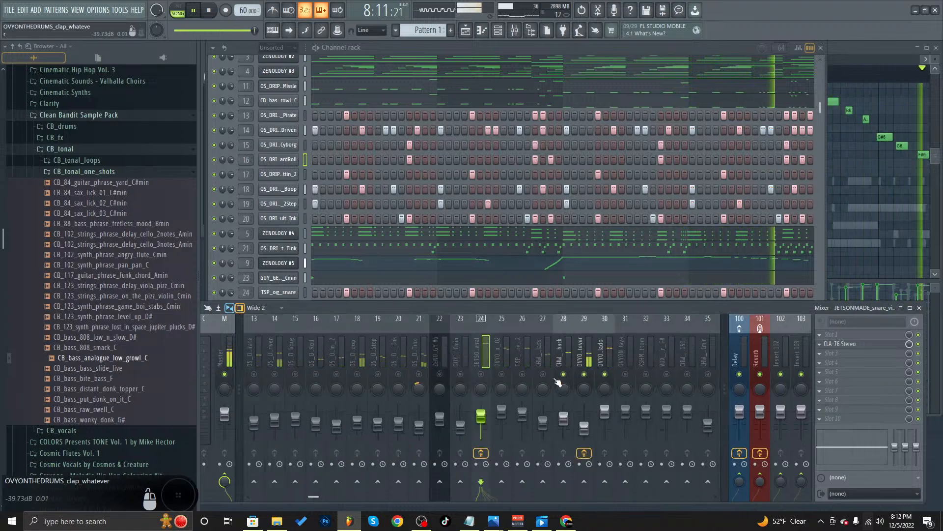
pyautogui.click(543, 374)
pyautogui.click(522, 374)
pyautogui.click(501, 374)
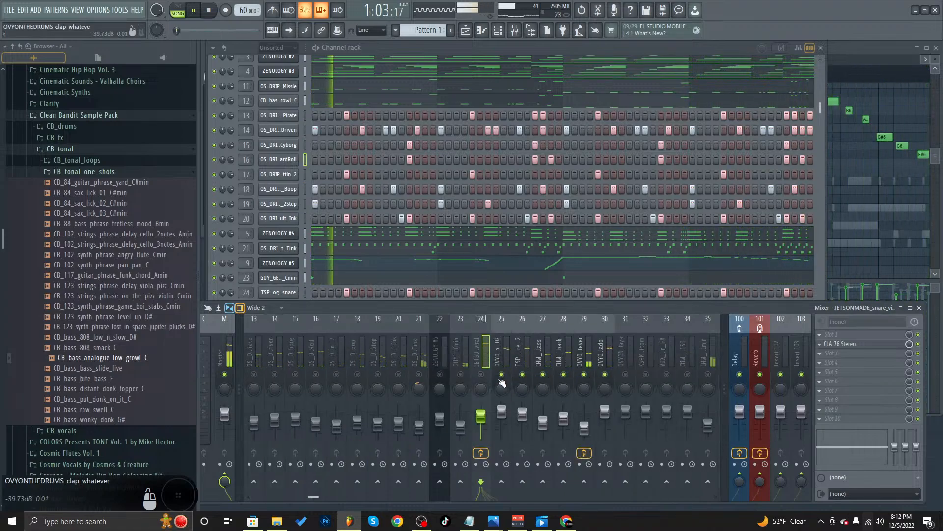
pyautogui.click(481, 375)
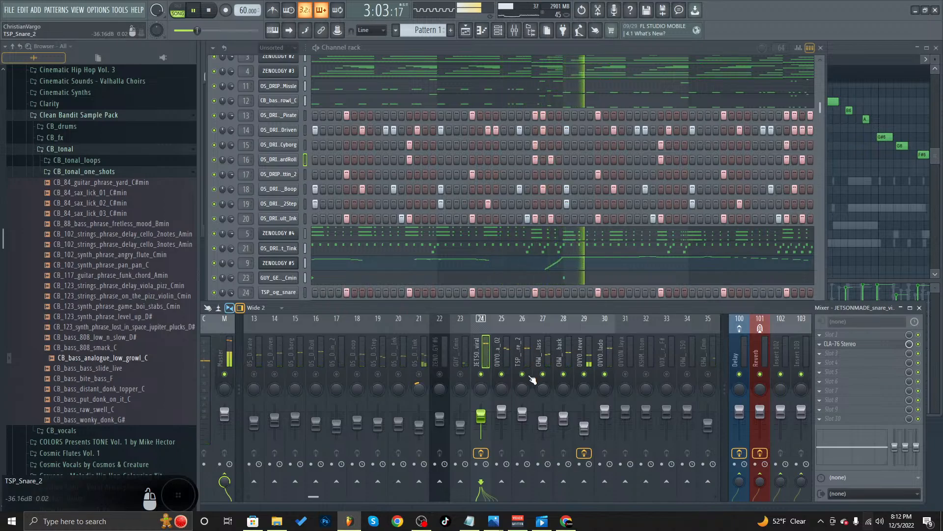
# - Bring in the kick, 808, percussion and hi-hat tracks 10 to 21 and unmute ZENOLOGY melody tracks 2 to 4
pyautogui.scroll(4, 532, 380)
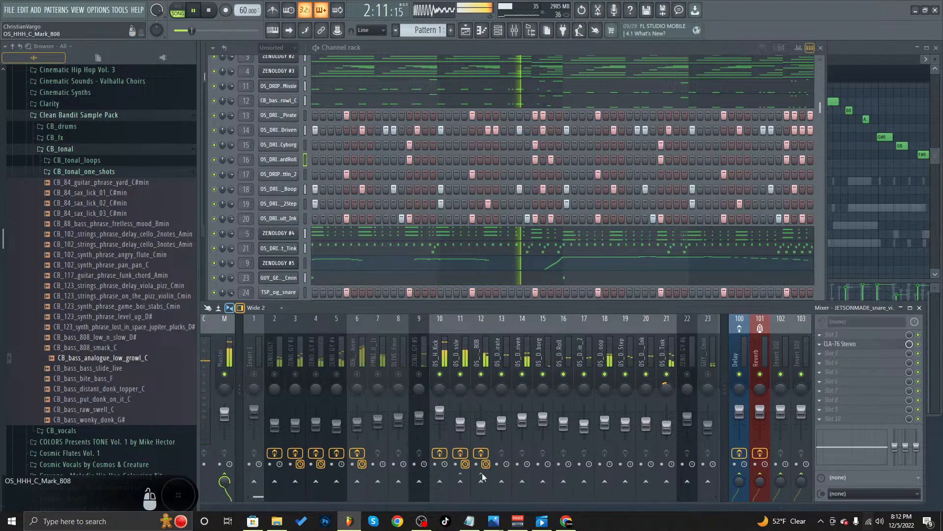
pyautogui.click(317, 374)
pyautogui.click(277, 374)
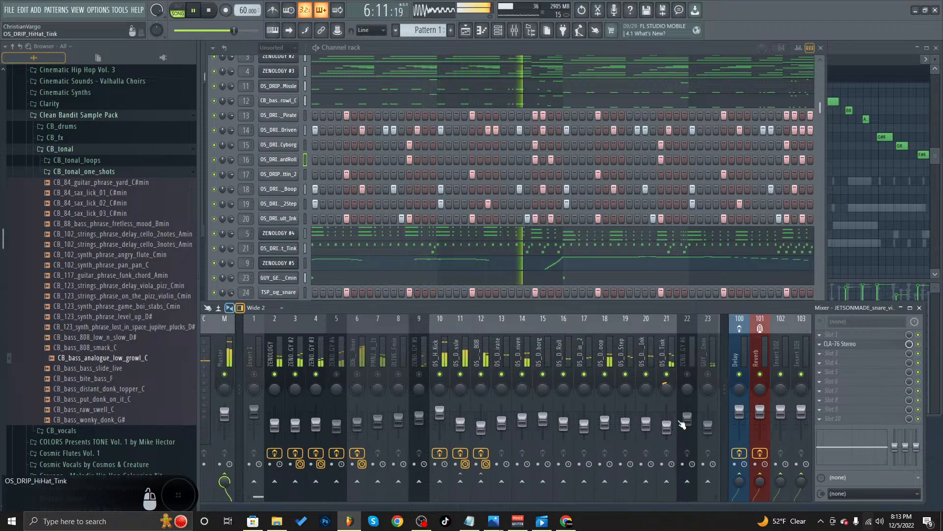
# - Unmute the pad, effects and percussion one-shot tracks 35 to 40, listen to them in the beat, and stop playback
pyautogui.scroll(-3, 563, 345)
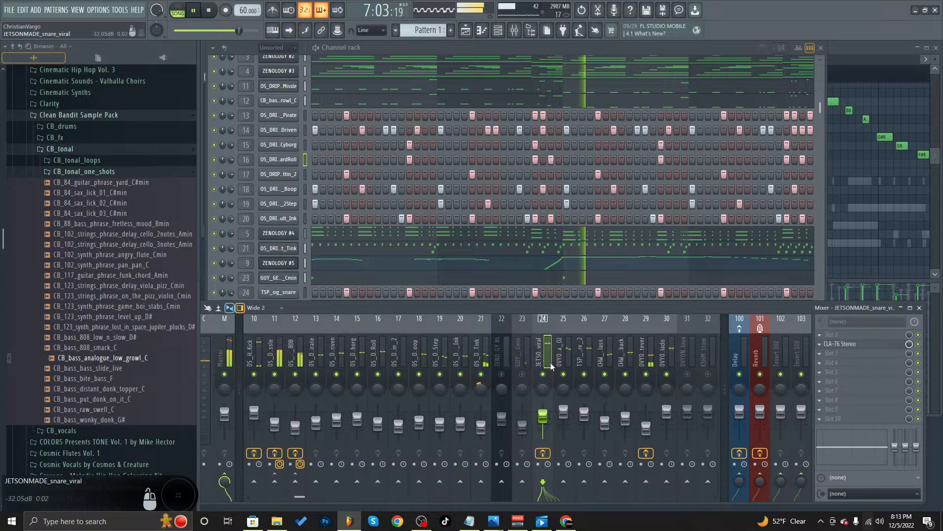
pyautogui.scroll(-3, 565, 354)
pyautogui.scroll(-1, 561, 363)
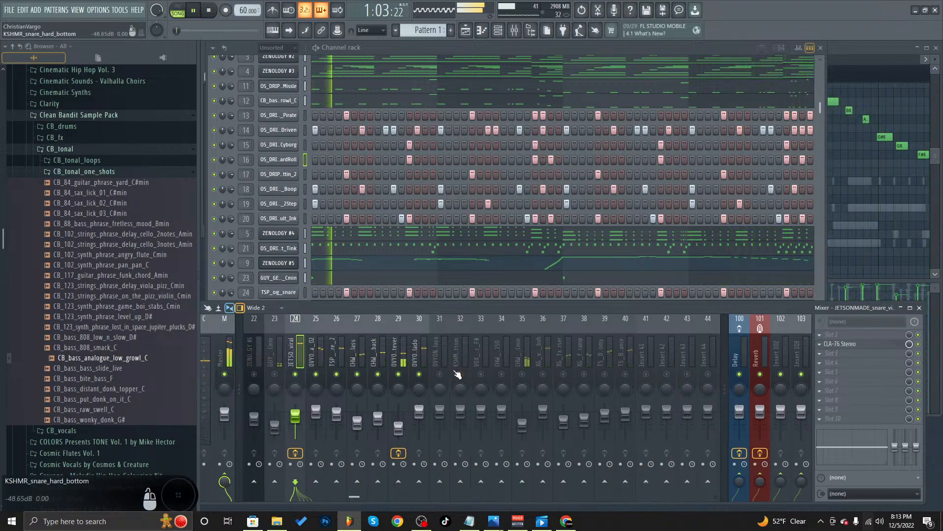
pyautogui.click(543, 375)
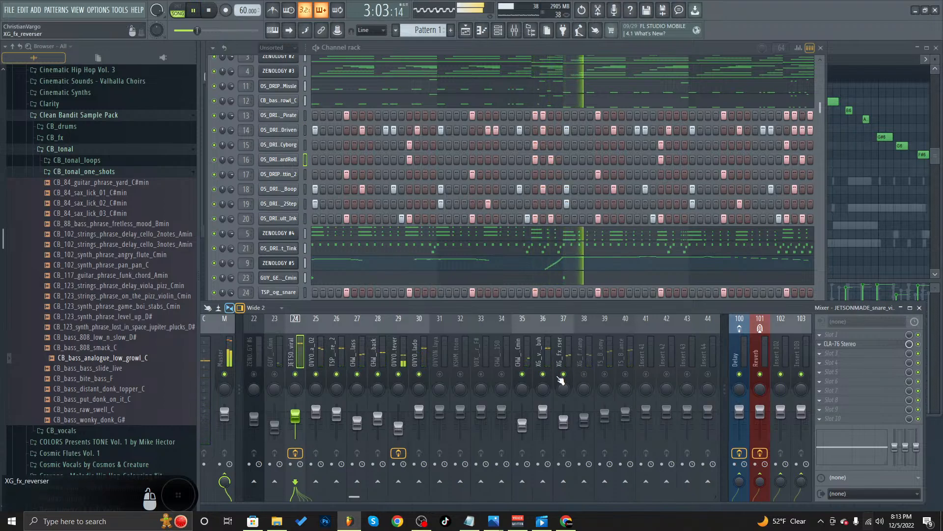
pyautogui.click(585, 374)
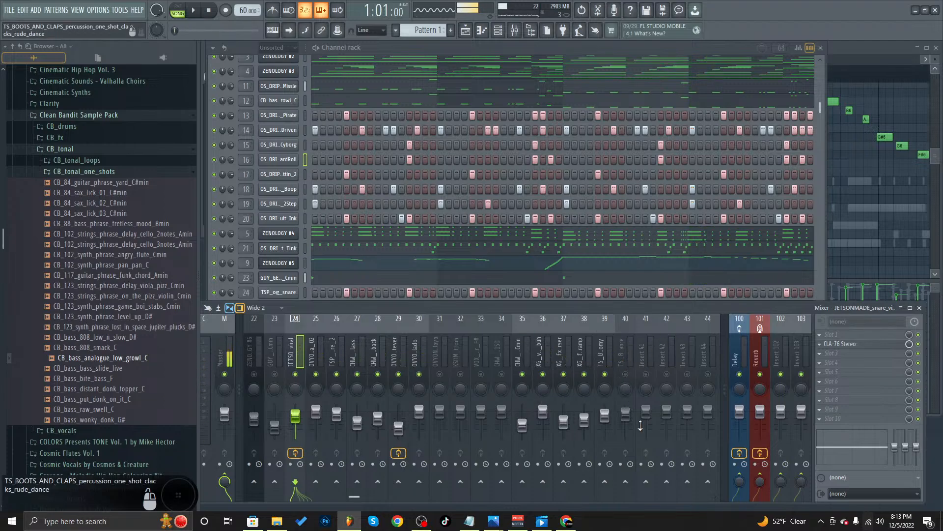
pyautogui.click(626, 375)
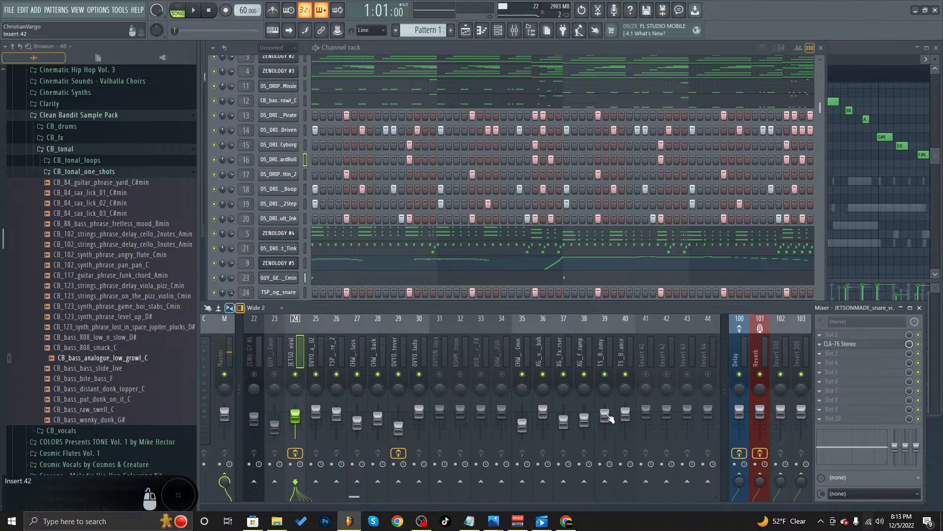
# - Solo the CHW_Pad_Lush_Air_Cmin track 35, play it, and locate its channel in the Channel rack
pyautogui.click(541, 374)
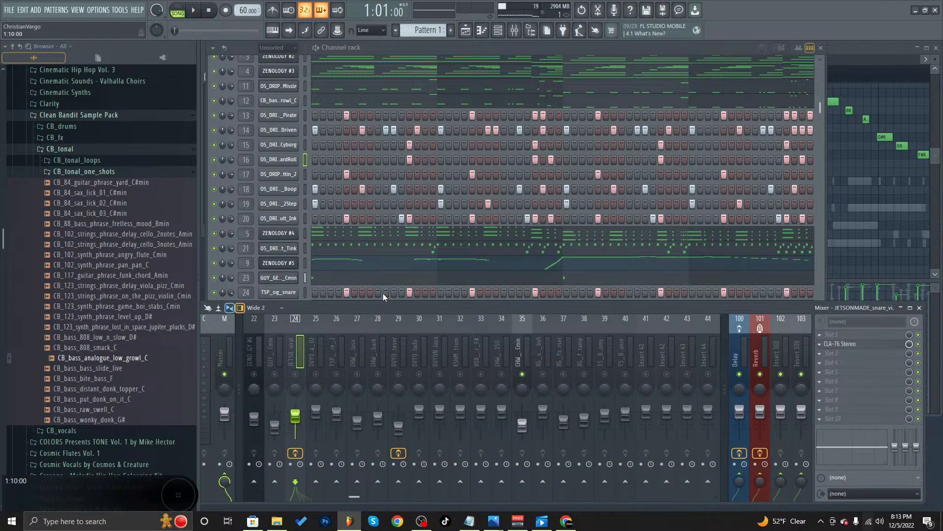
pyautogui.press('space')
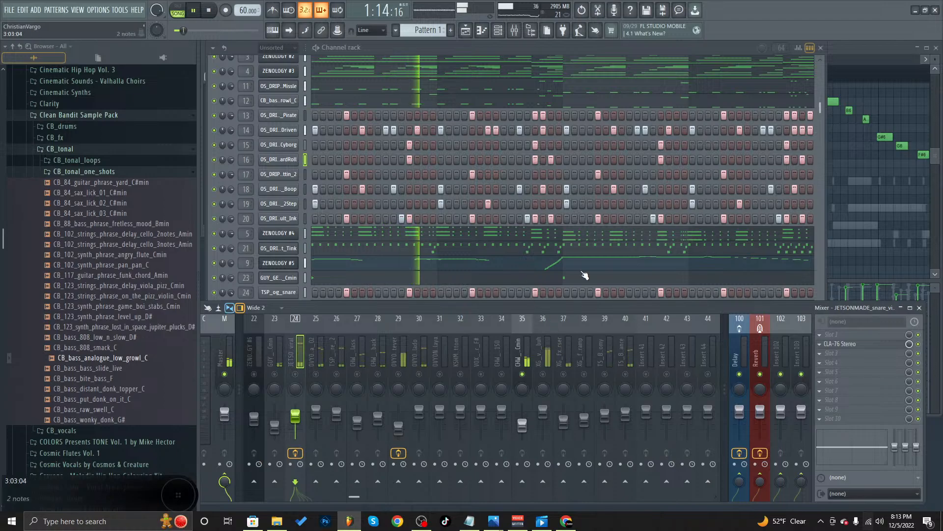
pyautogui.click(455, 148)
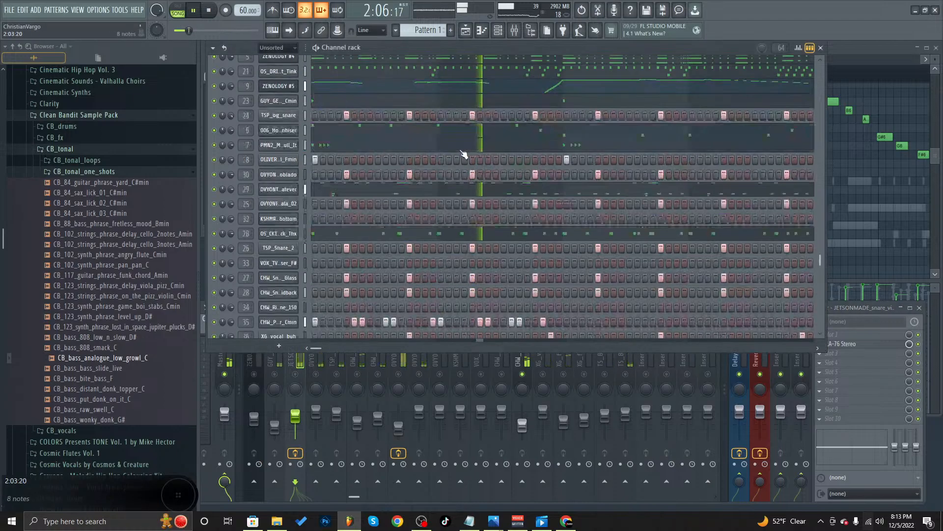
pyautogui.scroll(-4, 468, 152)
pyautogui.scroll(-2, 490, 135)
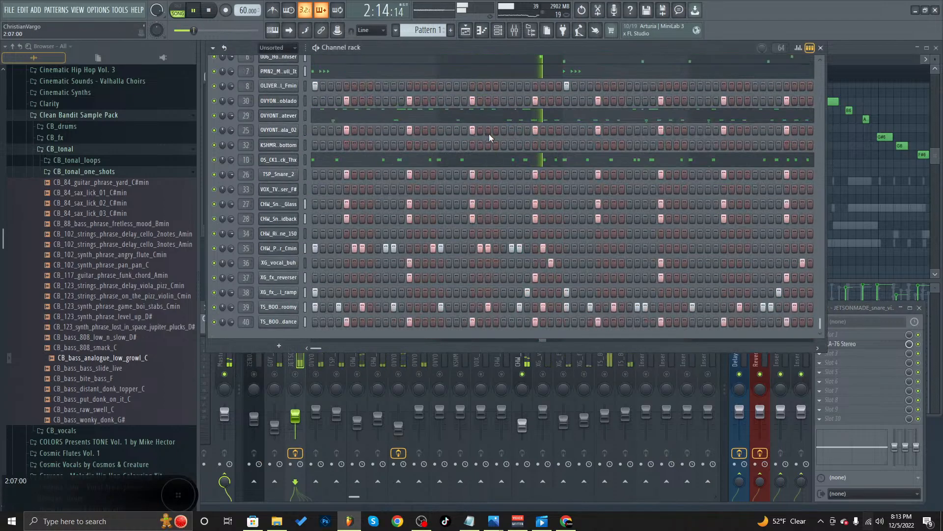
# - Open the piano roll of the CHW_Pad_Lush_Air_Cmin channel, stop playback, and examine its C5 notes from bar 1
pyautogui.rightClick(267, 250)
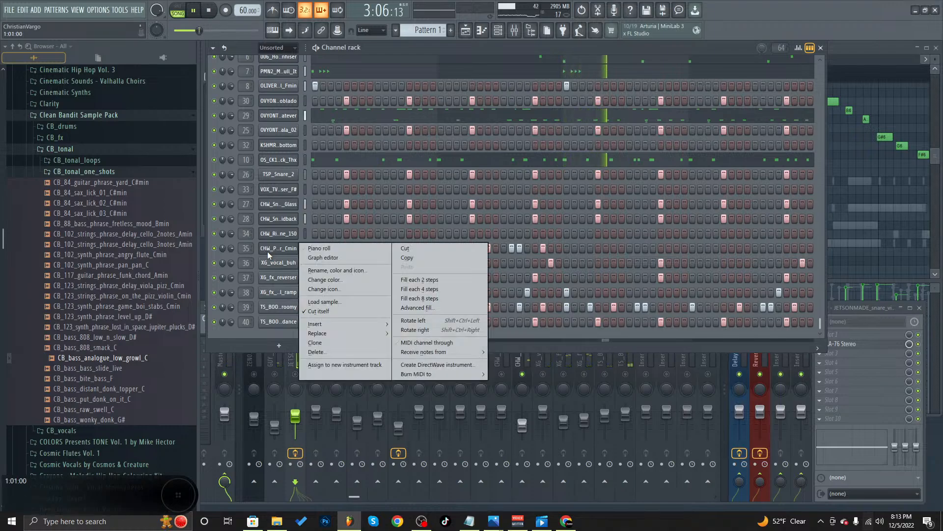
pyautogui.click(321, 247)
pyautogui.press('space')
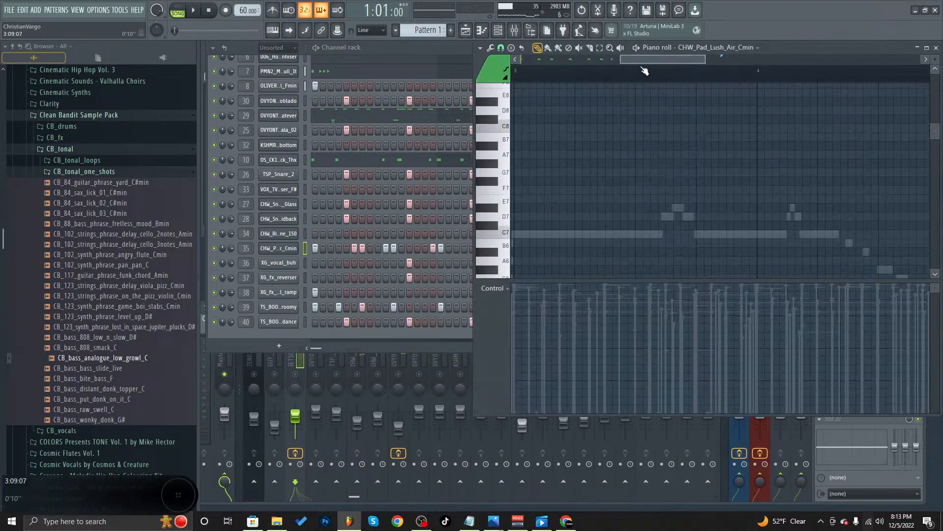
pyautogui.moveTo(645, 57); pyautogui.dragTo(545, 60)
pyautogui.scroll(-7, 628, 148)
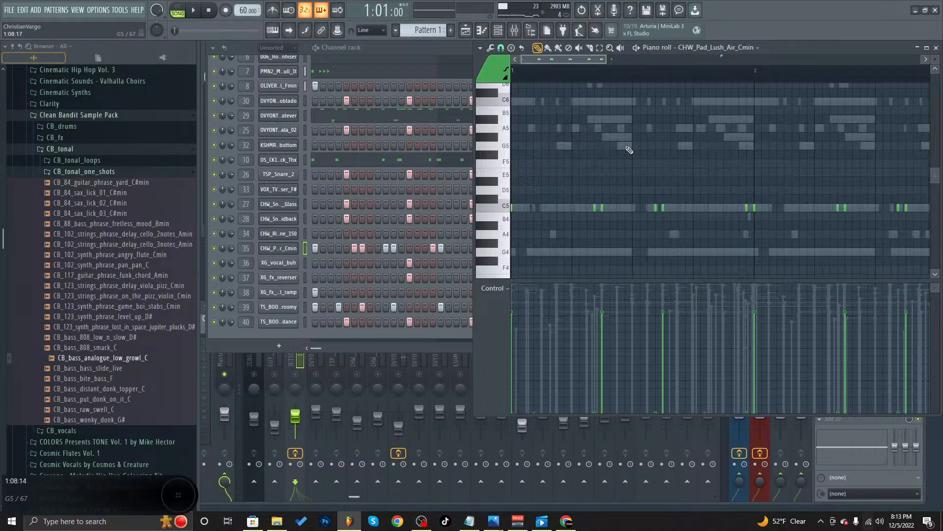
pyautogui.scroll(-2, 620, 150)
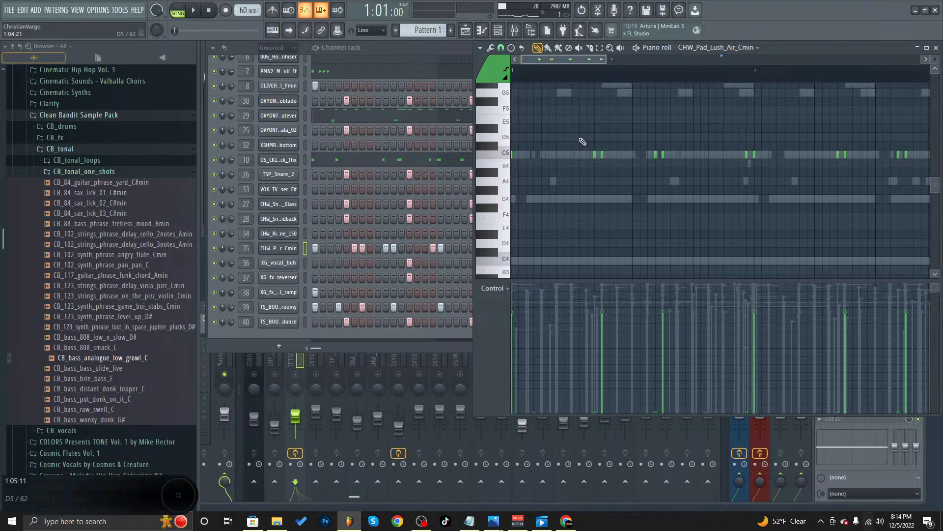
# - Check the pad channel's Cut itself option, then return to its piano roll
pyautogui.rightClick(289, 249)
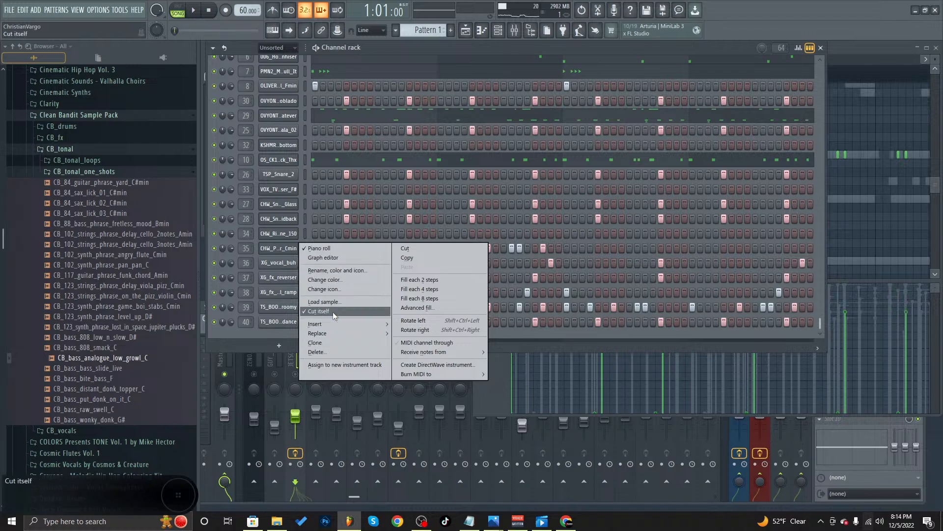
pyautogui.click(252, 243)
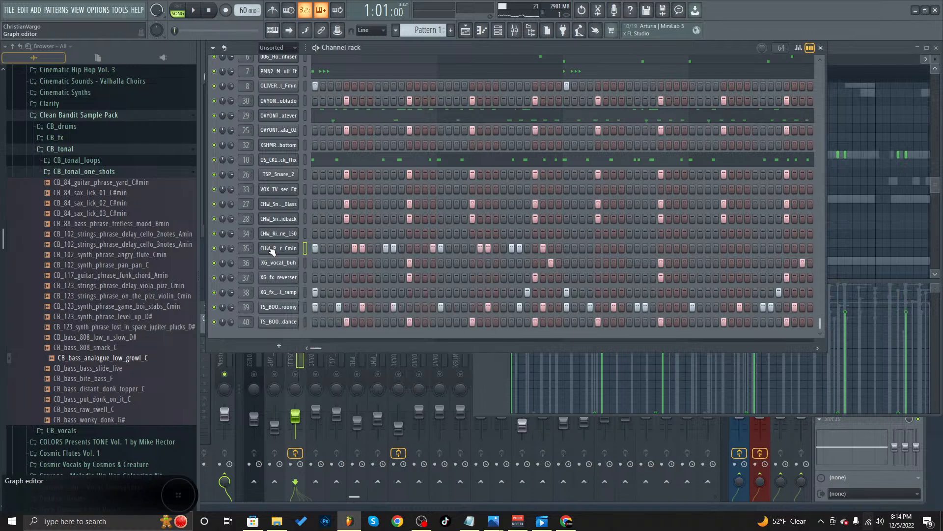
pyautogui.rightClick(281, 249)
pyautogui.click(320, 248)
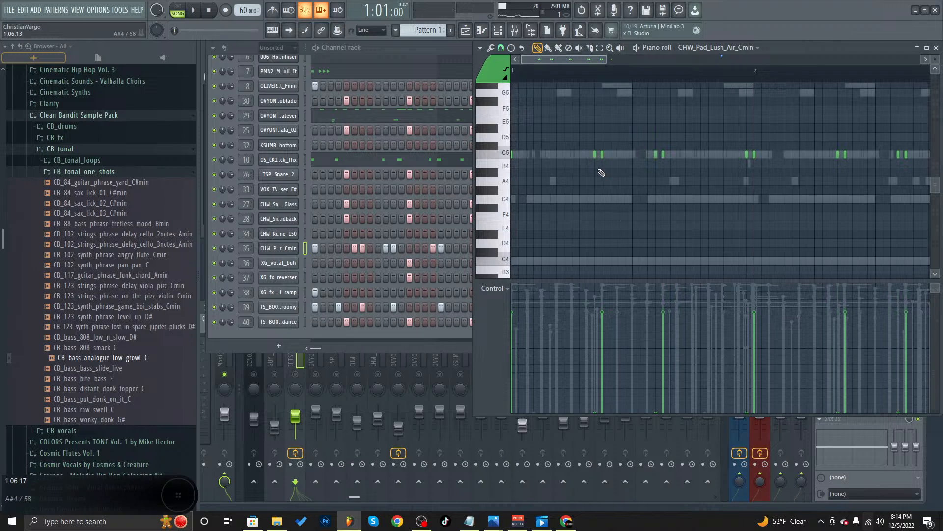
# - Remove the first C5 note of each of the first three note pairs in the pad pattern and listen to it
pyautogui.moveTo(594, 154); pyautogui.dragTo(587, 157)
pyautogui.moveTo(588, 155); pyautogui.dragTo(594, 158)
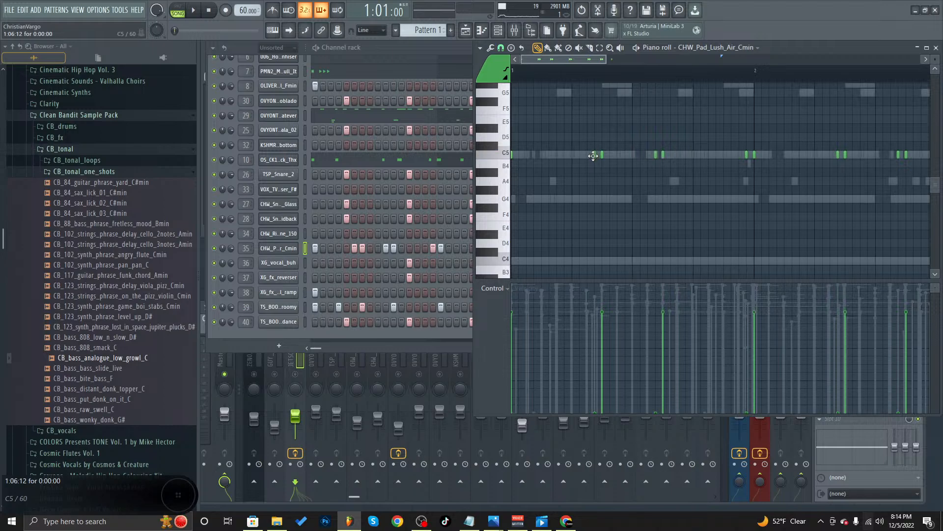
pyautogui.rightClick(656, 155)
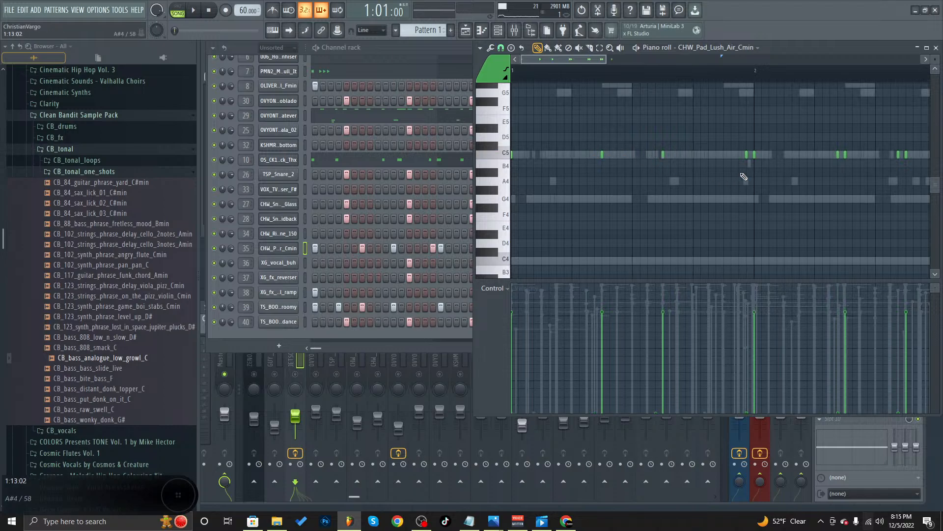
pyautogui.rightClick(746, 155)
pyautogui.press('space')
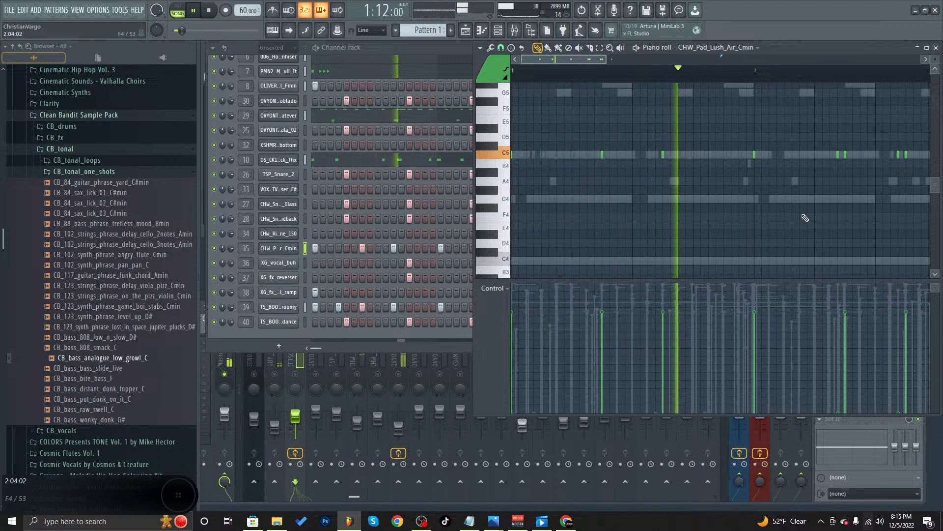
pyautogui.press('space')
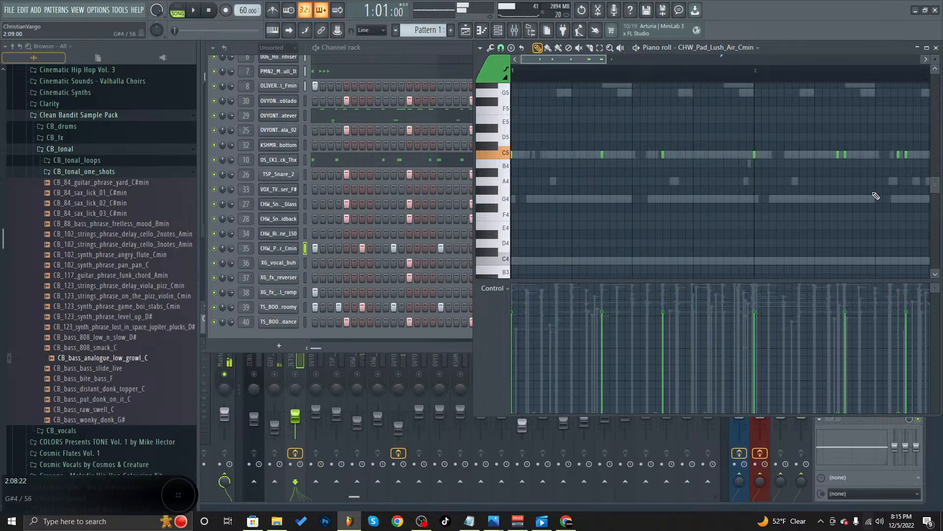
# - Put the three removed C5 pad notes back in front of the remaining hits and listen to the paired rhythm
pyautogui.click(599, 155)
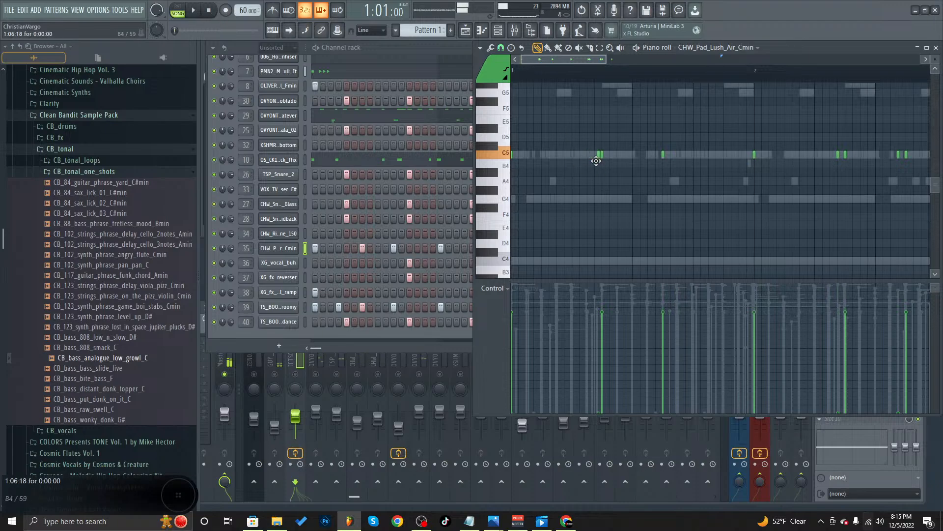
pyautogui.moveTo(596, 161); pyautogui.dragTo(593, 161)
pyautogui.moveTo(659, 164); pyautogui.dragTo(656, 153)
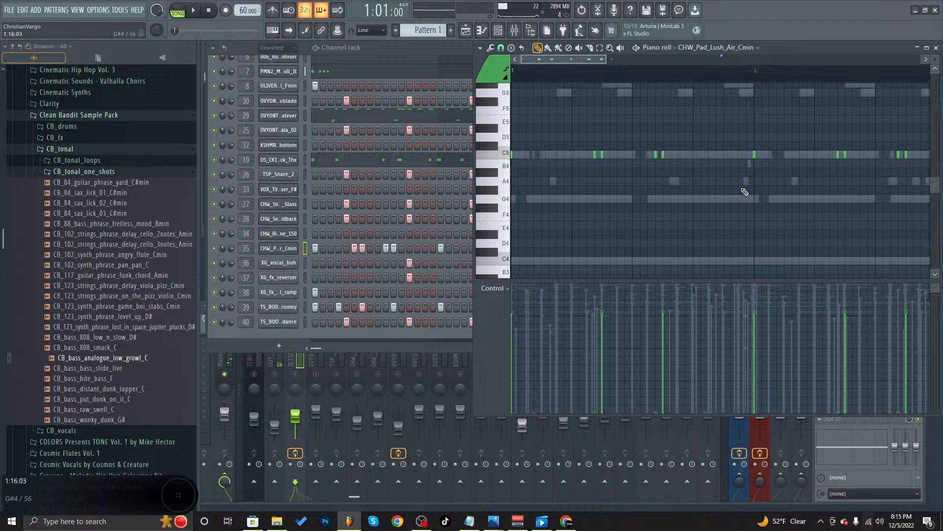
pyautogui.click(745, 154)
pyautogui.press('space')
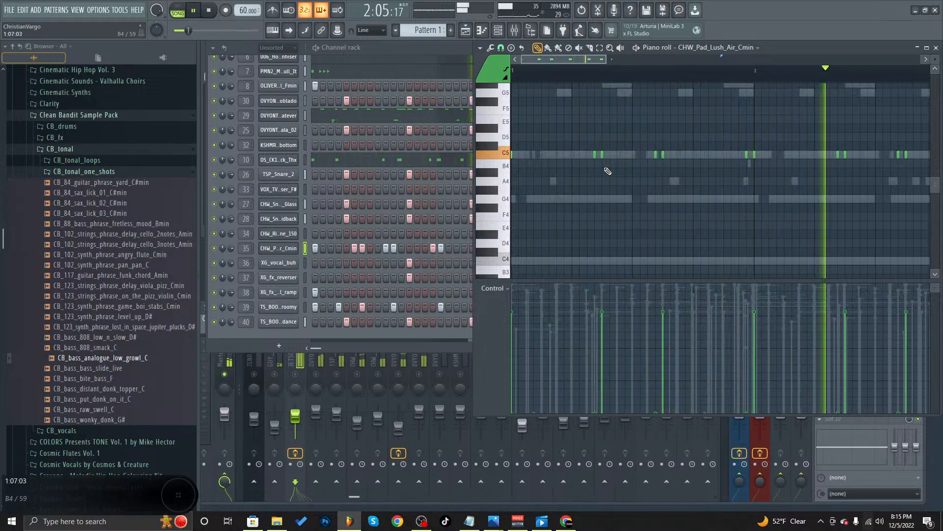
pyautogui.click(193, 13)
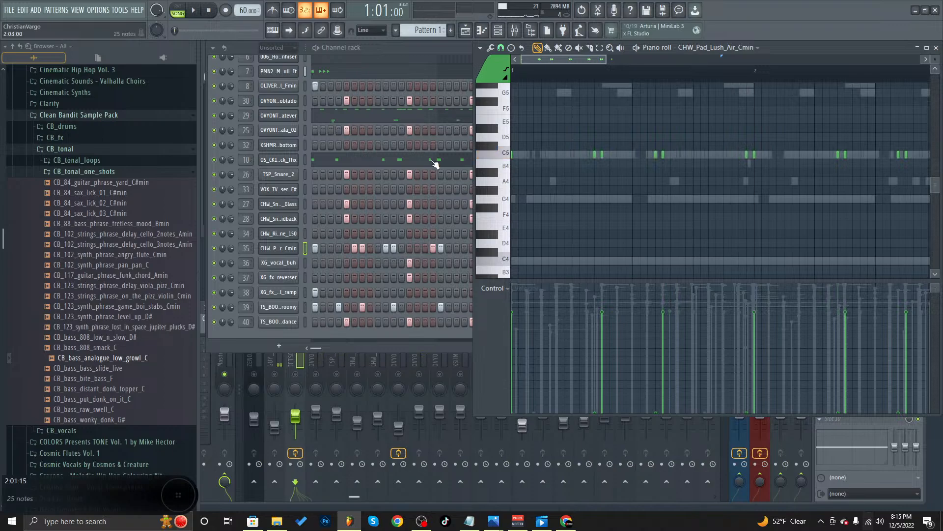
# - Unmute the pad and XG vocal and effects tracks 35 to 38, listen to them together, and stop playback
pyautogui.click(377, 363)
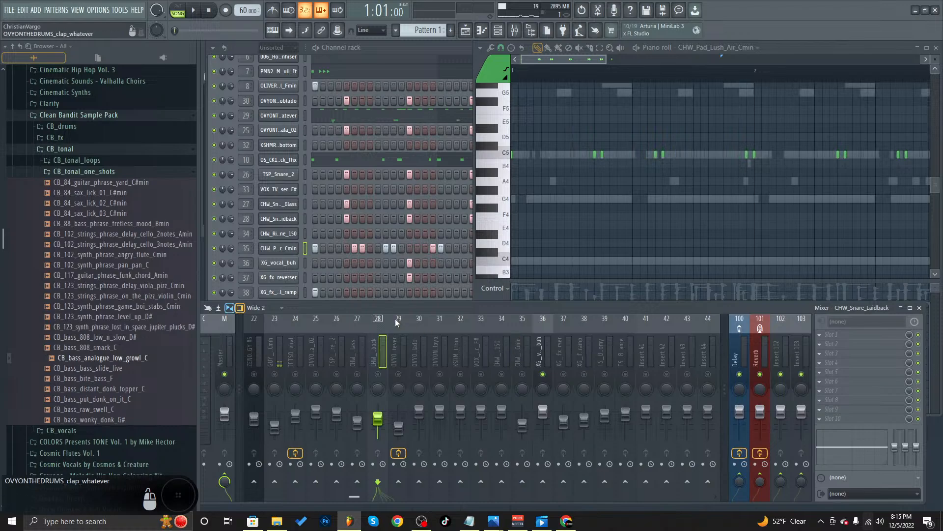
pyautogui.click(563, 374)
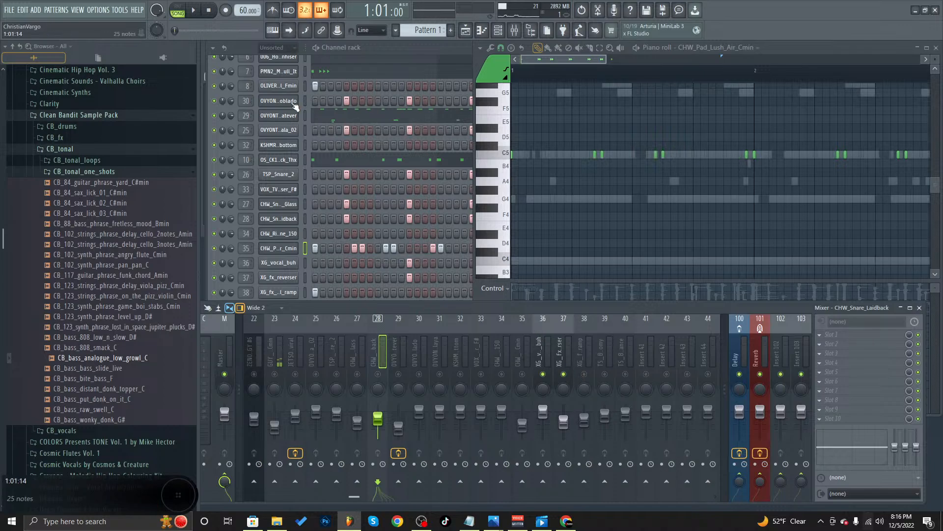
pyautogui.click(193, 10)
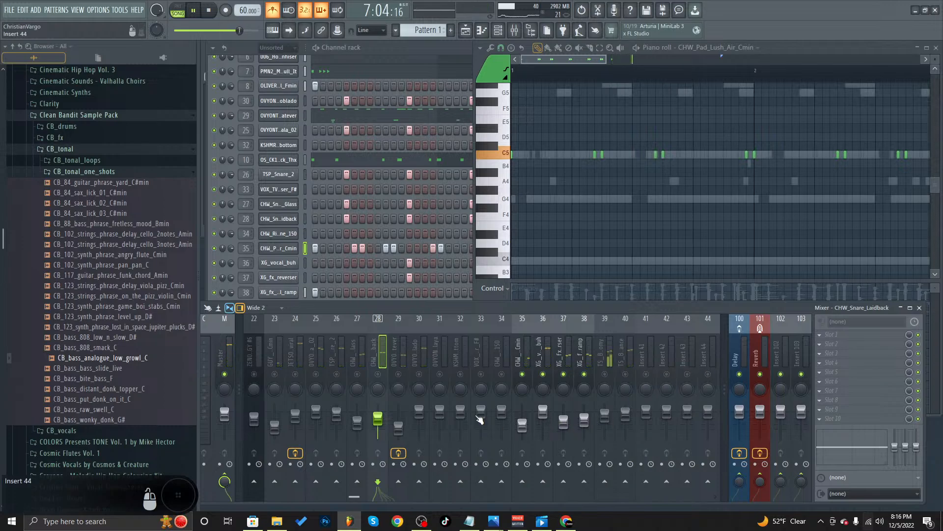
pyautogui.press('space')
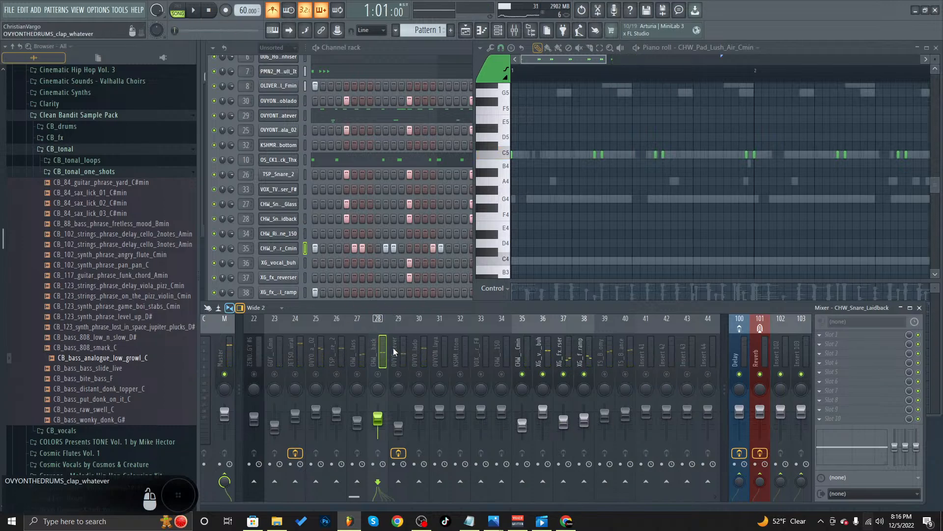
# - Unmute the ZENOLOGY melody tracks 2 to 4, leaving tracks 5 and 6 muted
pyautogui.scroll(5, 393, 347)
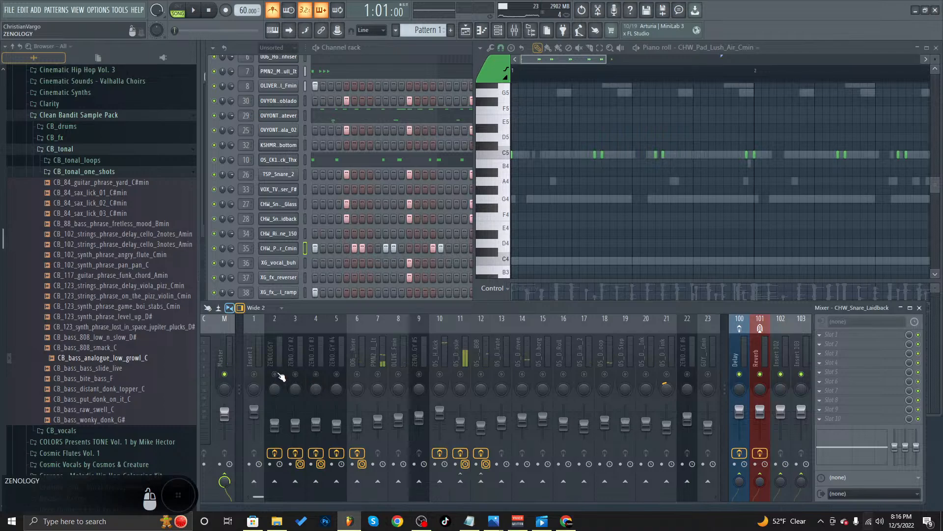
pyautogui.moveTo(279, 376); pyautogui.dragTo(366, 377)
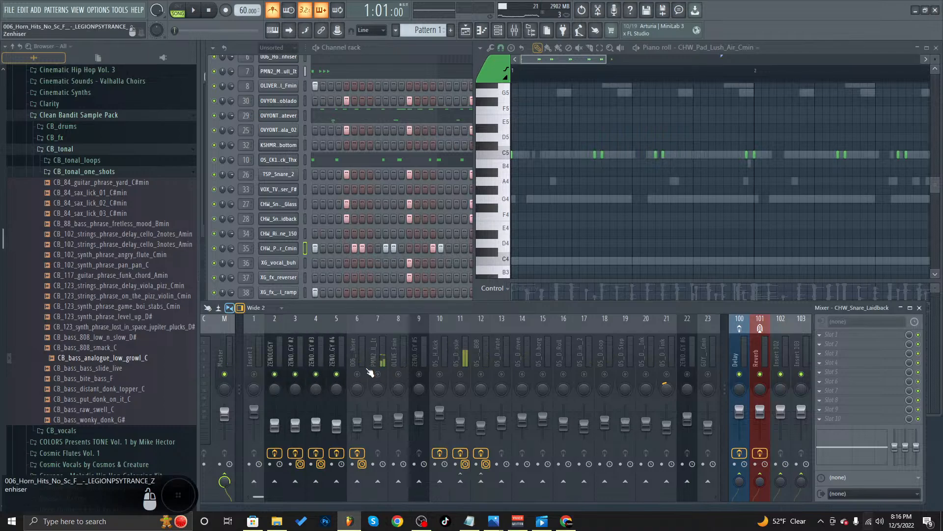
pyautogui.click(338, 375)
pyautogui.click(357, 375)
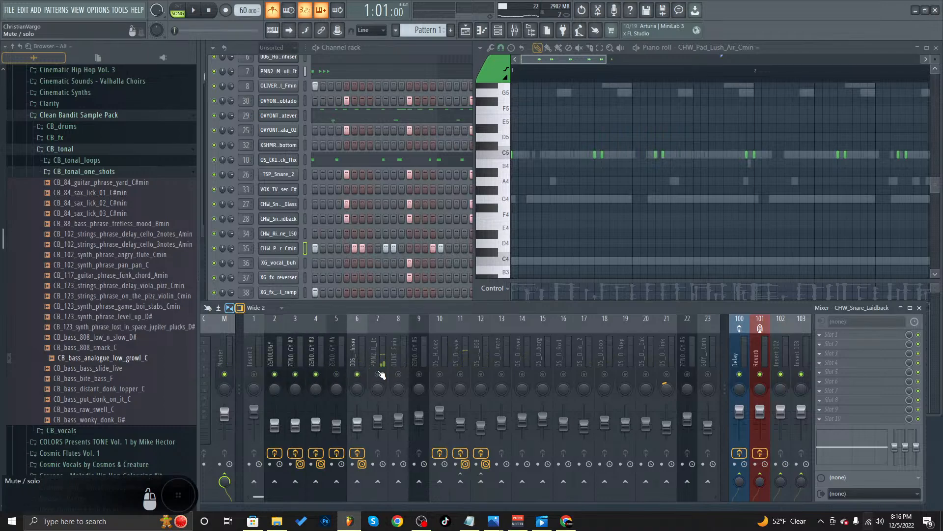
pyautogui.click(357, 375)
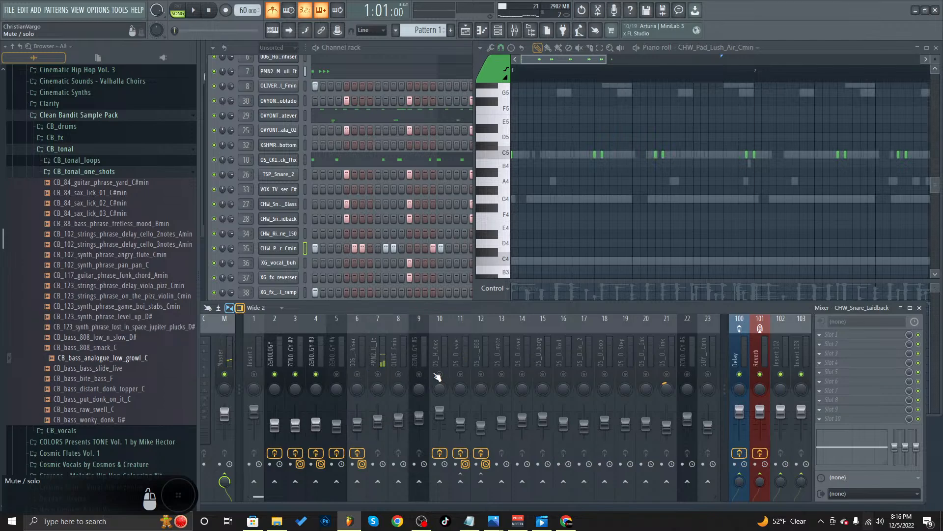
# - Bring in the 808, percussion and hi-hat tracks 11 to 21 and start playback
pyautogui.click(481, 374)
pyautogui.click(460, 375)
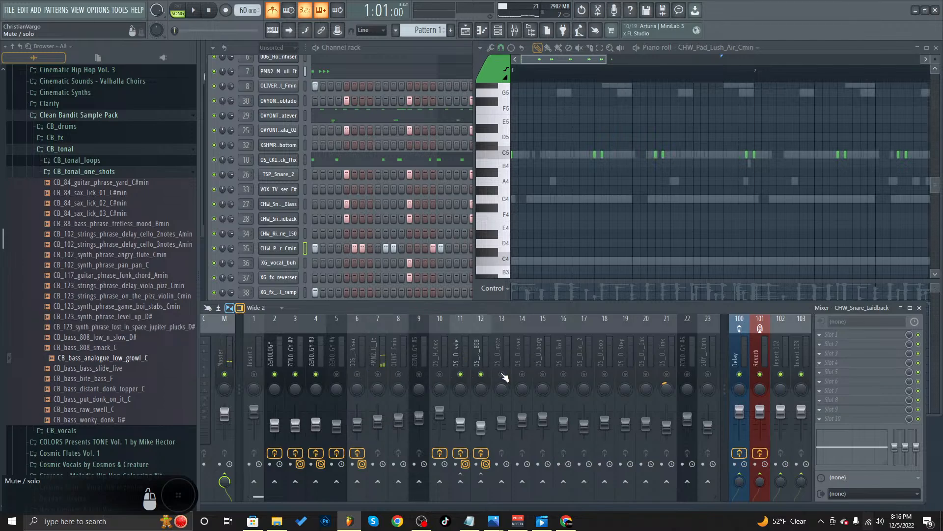
pyautogui.click(502, 375)
pyautogui.click(522, 374)
pyautogui.click(543, 374)
pyautogui.click(584, 374)
pyautogui.click(604, 375)
pyautogui.click(563, 374)
pyautogui.click(605, 375)
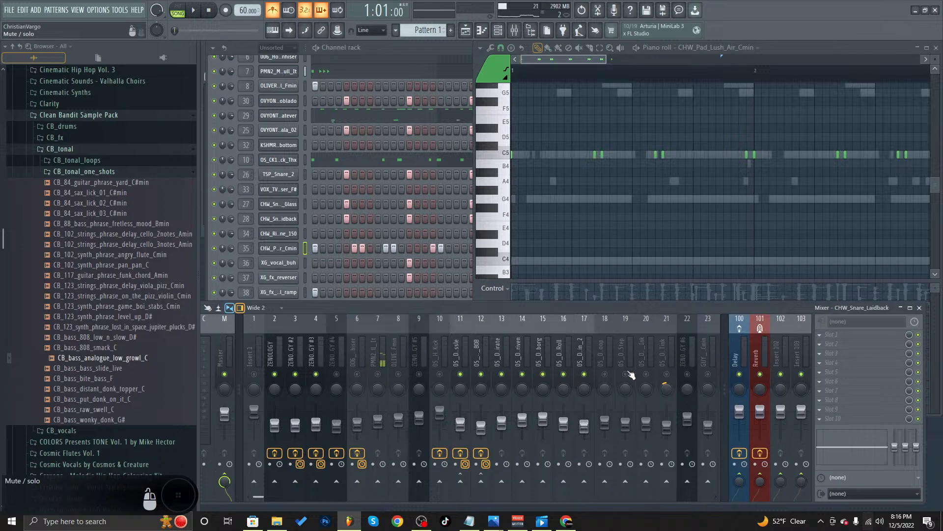
pyautogui.click(626, 375)
pyautogui.click(605, 374)
pyautogui.press('space')
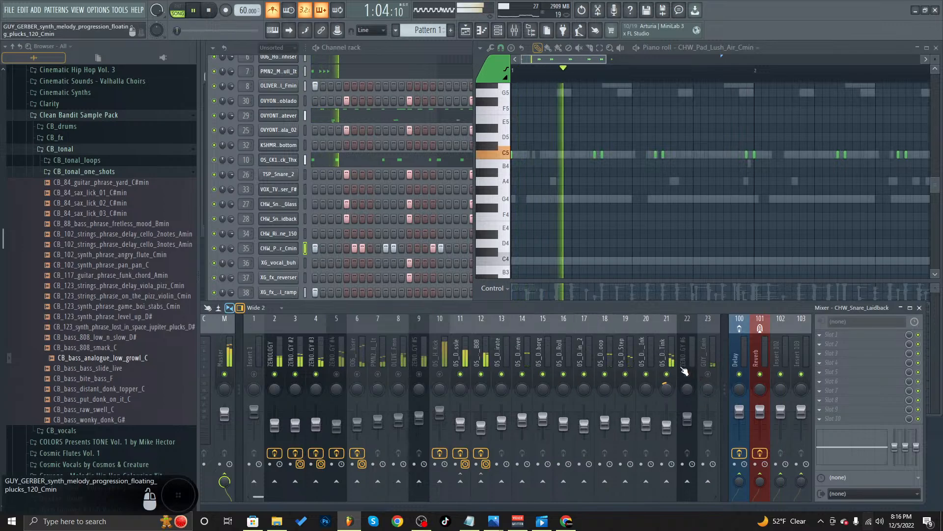
# - Unmute the snare, clap, vocal riser and effects tracks 24 to 34 while the beat plays
pyautogui.scroll(-3, 674, 348)
pyautogui.scroll(-15, 673, 347)
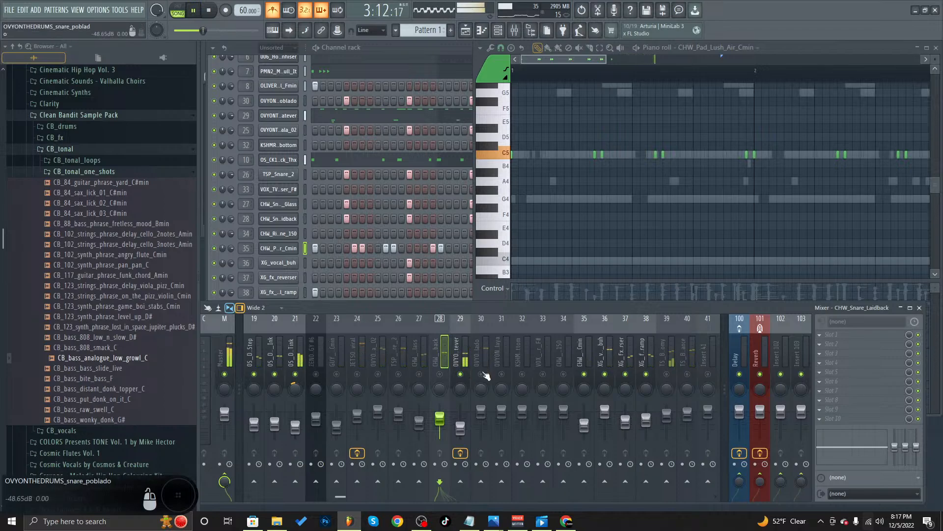
pyautogui.moveTo(400, 373); pyautogui.dragTo(543, 372)
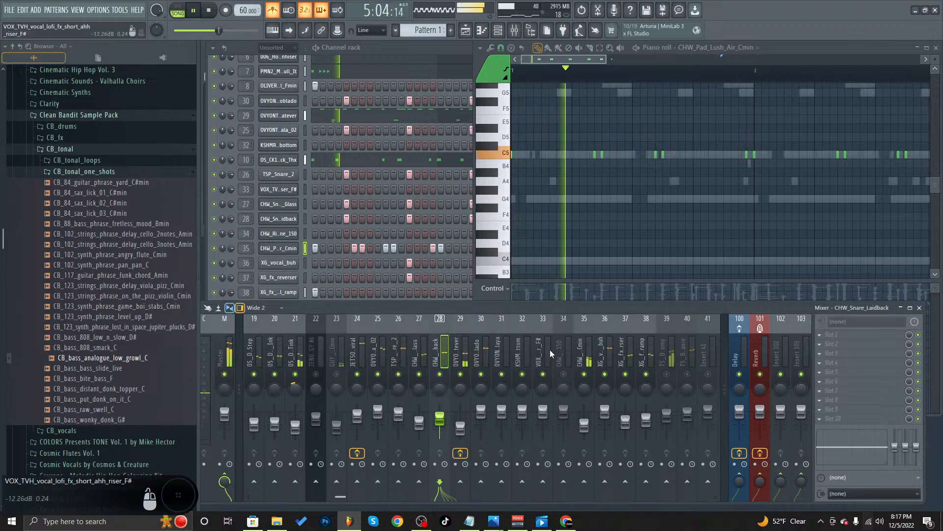
pyautogui.click(564, 374)
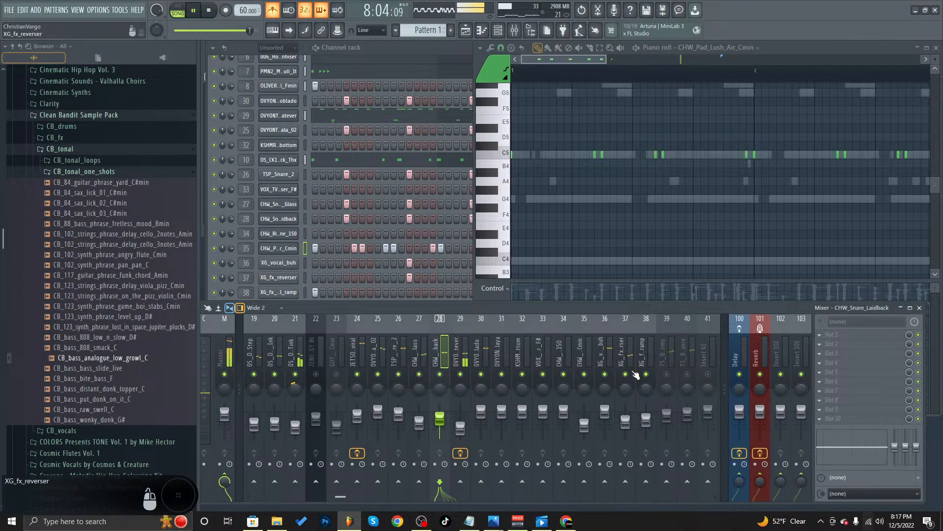
# - Unmute the melody tracks 5 to 9 while the beat plays and nudge the ZENOLOGY #5 track's volume to about 76%
pyautogui.hscroll(-6, 590, 348)
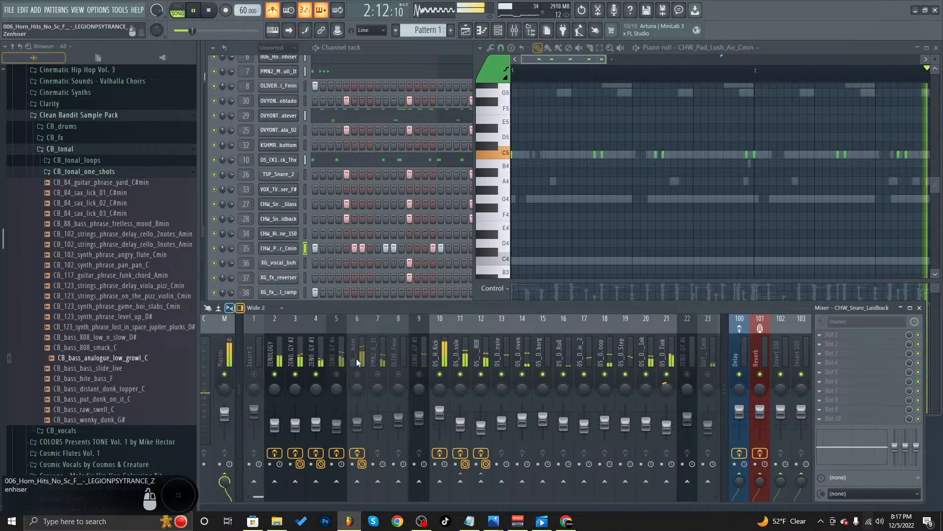
pyautogui.scroll(-6, 355, 351)
pyautogui.scroll(-4, 528, 358)
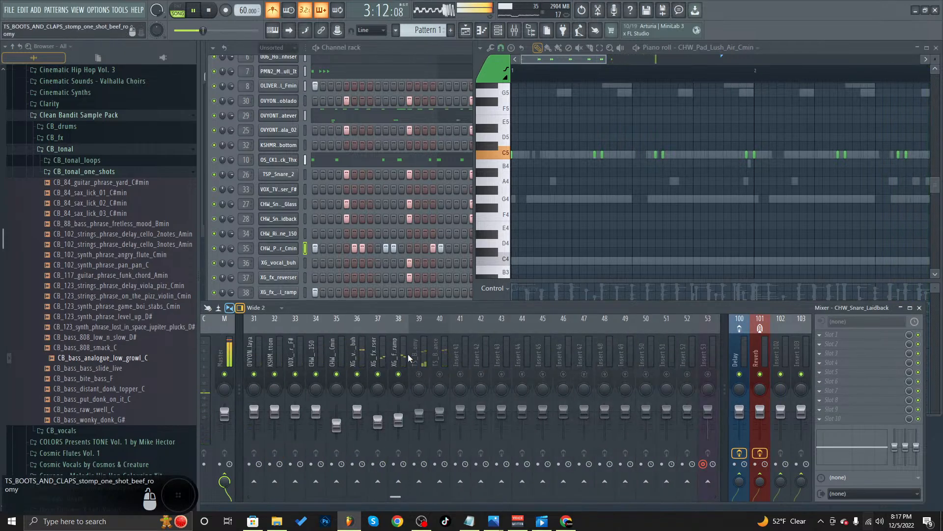
pyautogui.scroll(7, 349, 346)
pyautogui.scroll(3, 356, 346)
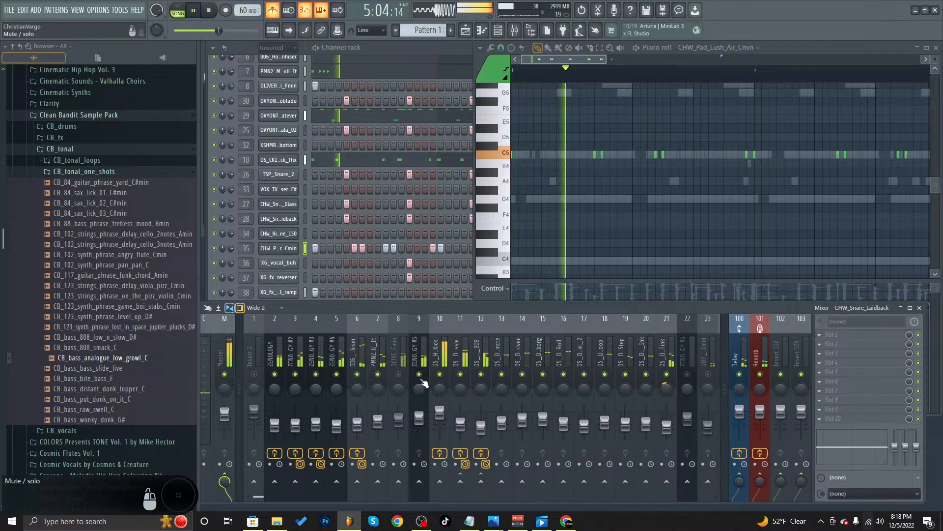
pyautogui.click(384, 381)
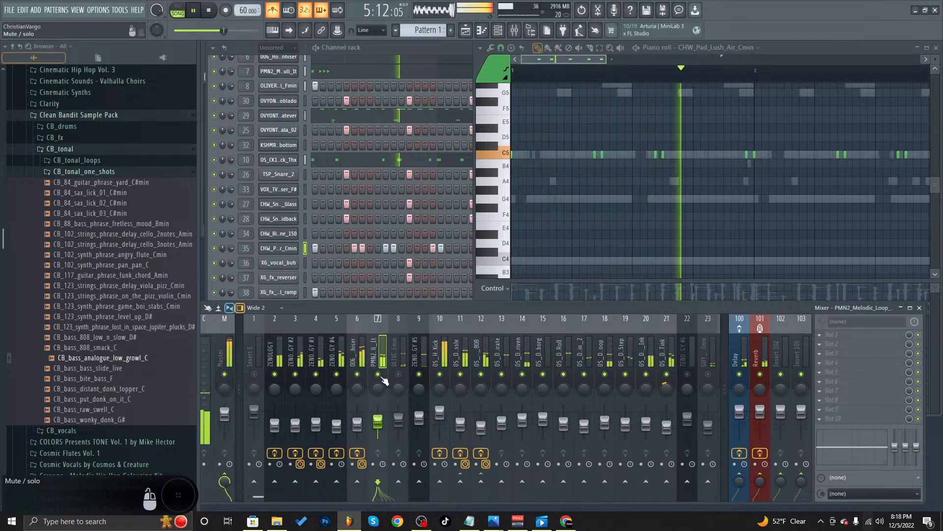
pyautogui.click(399, 374)
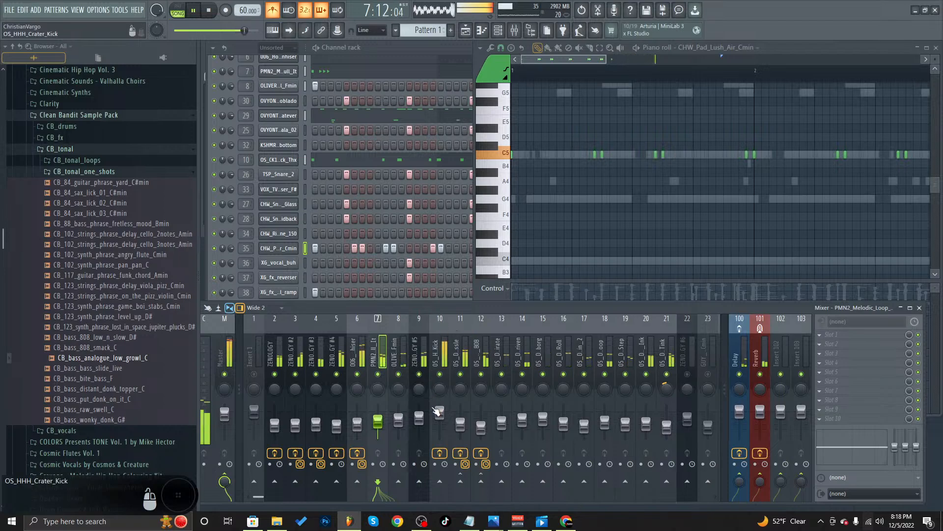
pyautogui.click(419, 417)
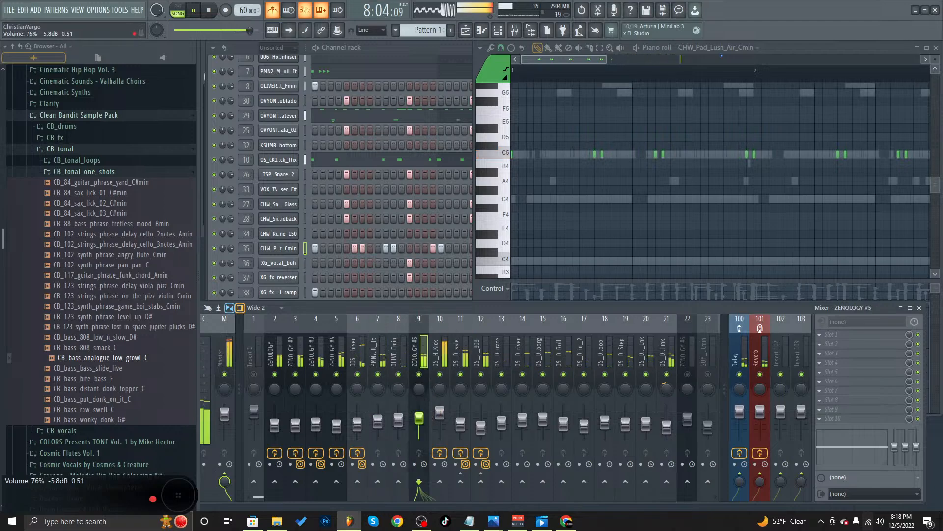
pyautogui.moveTo(419, 415); pyautogui.dragTo(419, 415)
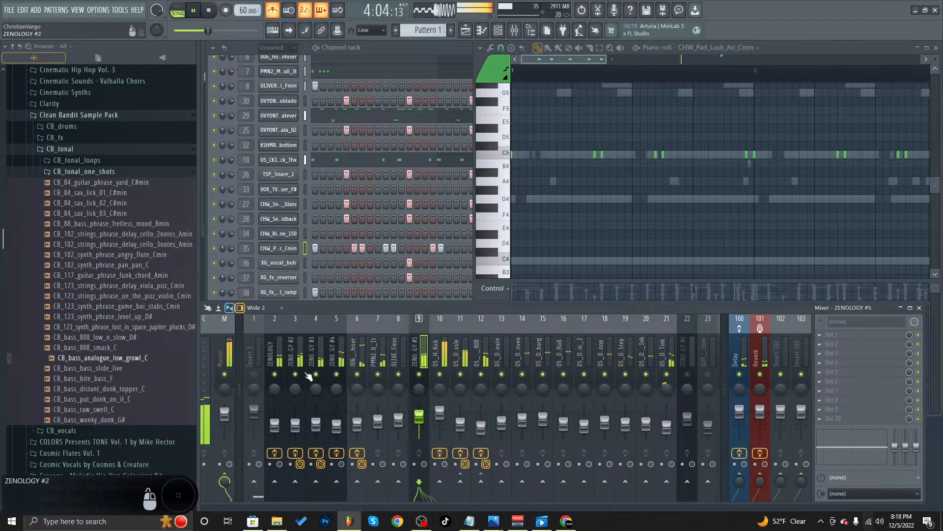
# - Mute the melody tracks 2, 5, 7 and 9 again, listen to the thinned-out beat, and stop playback
pyautogui.click(274, 375)
pyautogui.click(419, 374)
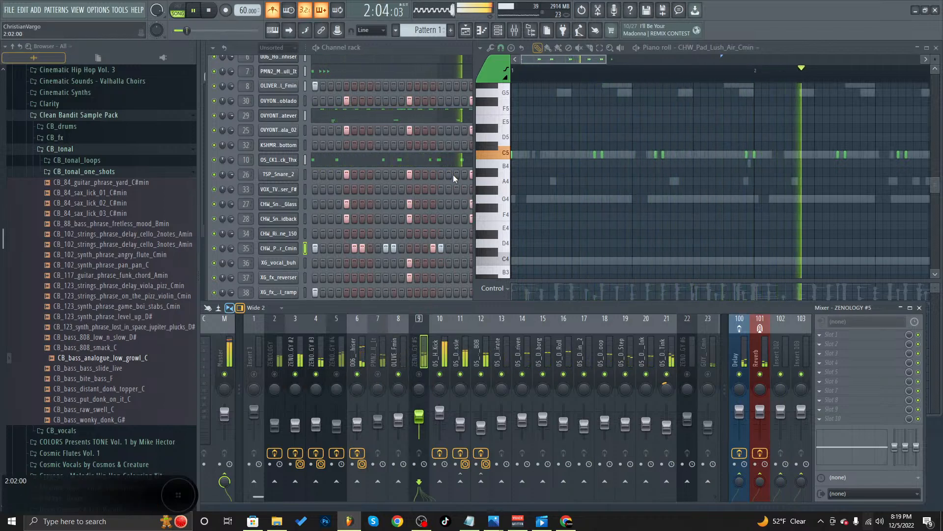
pyautogui.press('space')
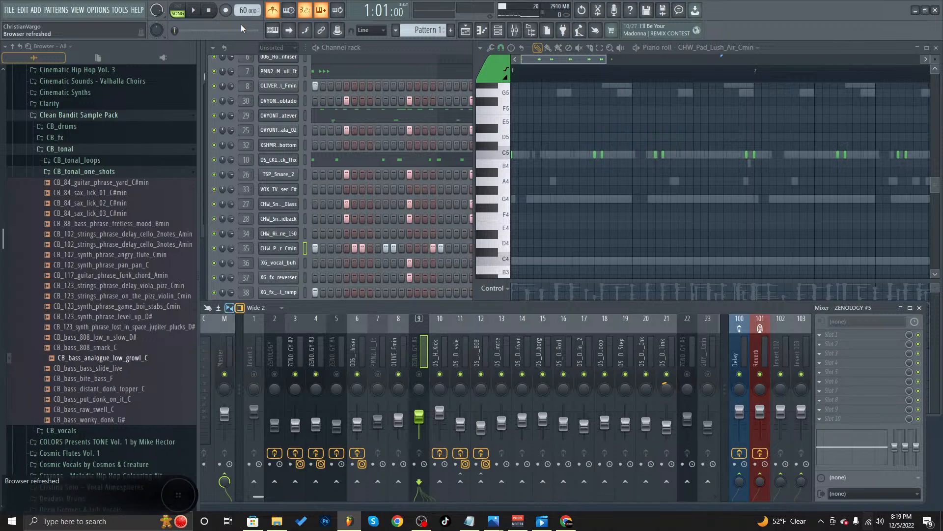
# - Select the TS_BOOTS_AND_CLAPS stomp track 39 in the mixer
pyautogui.scroll(-3, 460, 348)
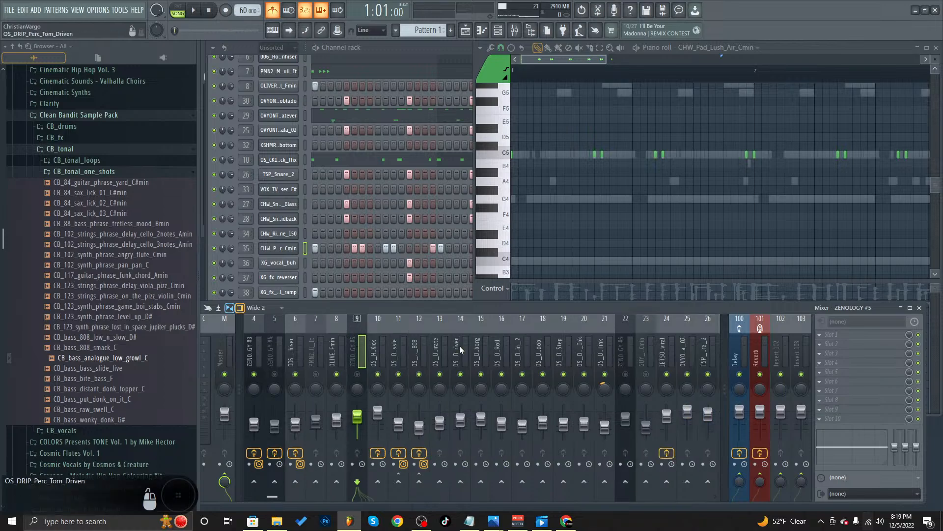
pyautogui.scroll(-10, 472, 348)
pyautogui.scroll(-5, 575, 348)
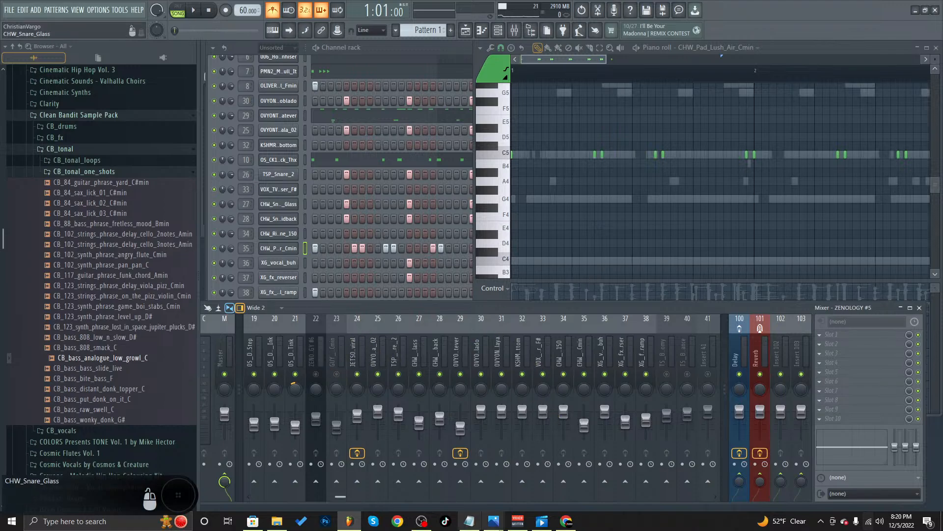
pyautogui.scroll(-3, 553, 349)
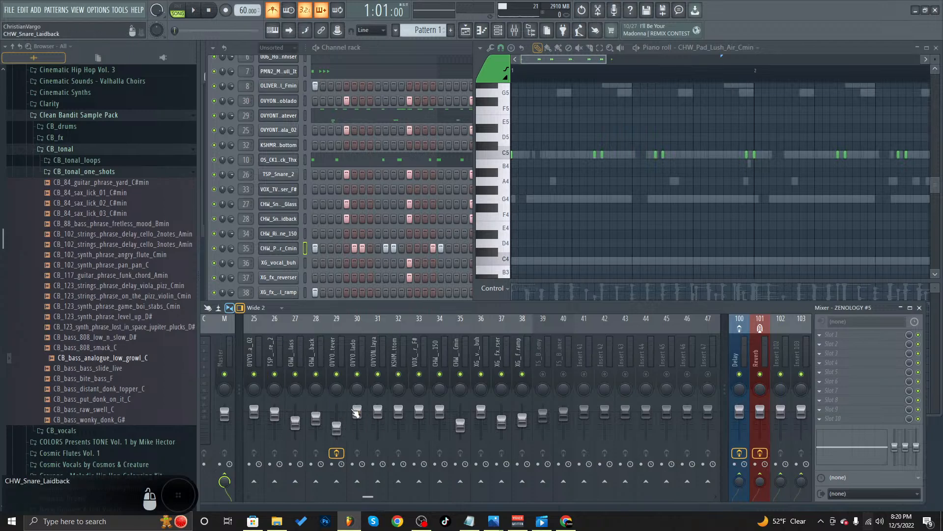
pyautogui.click(542, 366)
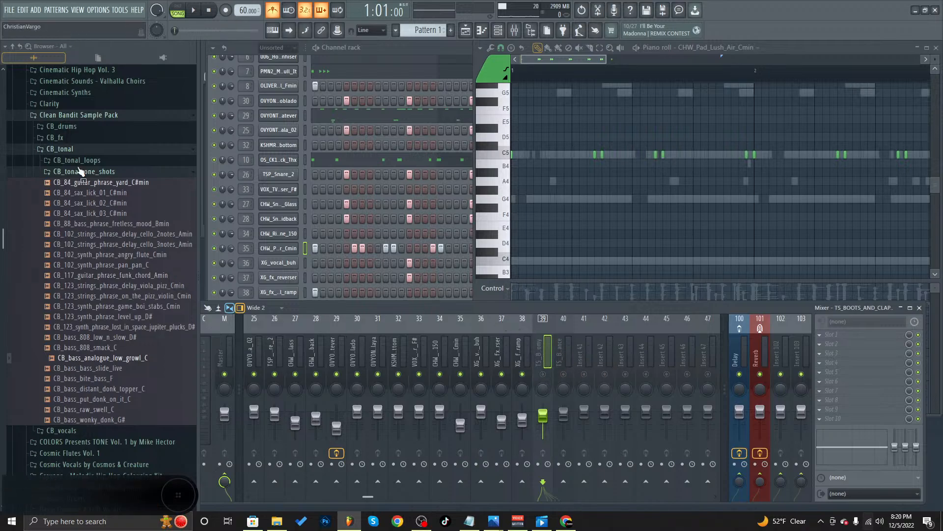
# - Collapse the Clean Bandit Sample Pack folder and open the boots_basic one-shots folder of the Boots and Claps pack
pyautogui.click(73, 118)
pyautogui.scroll(5, 138, 197)
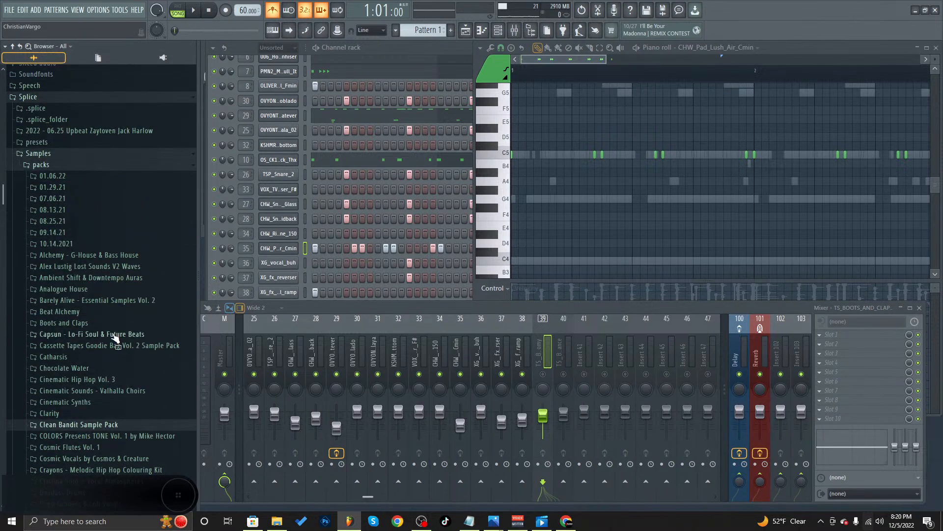
pyautogui.click(72, 324)
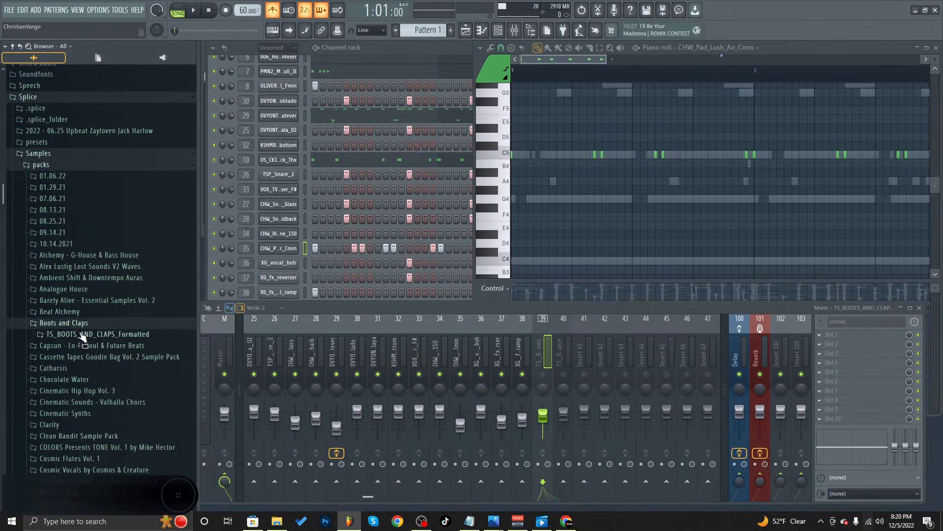
pyautogui.click(84, 335)
pyautogui.click(69, 357)
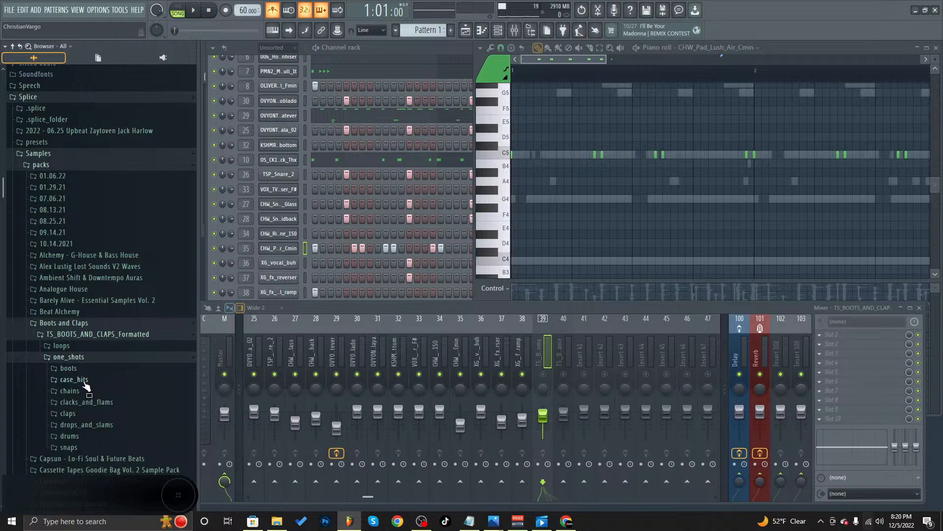
pyautogui.click(68, 369)
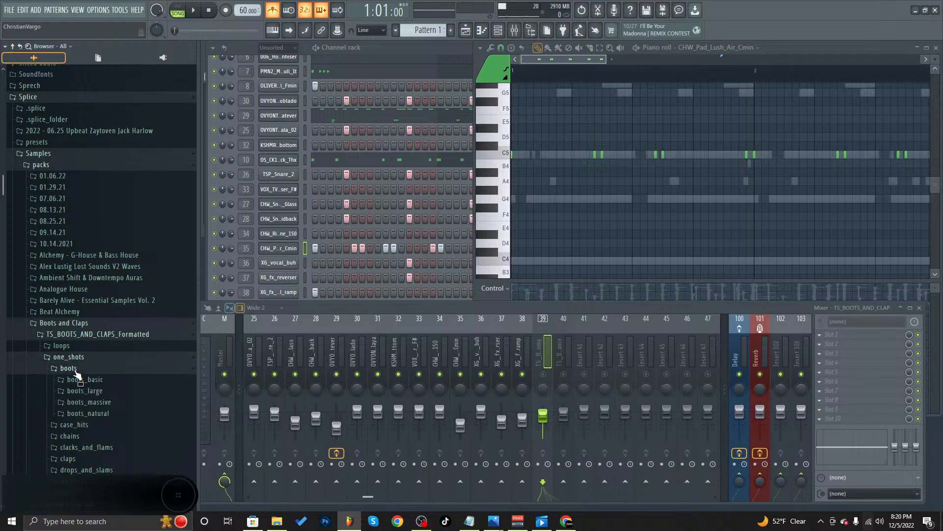
pyautogui.scroll(-4, 74, 344)
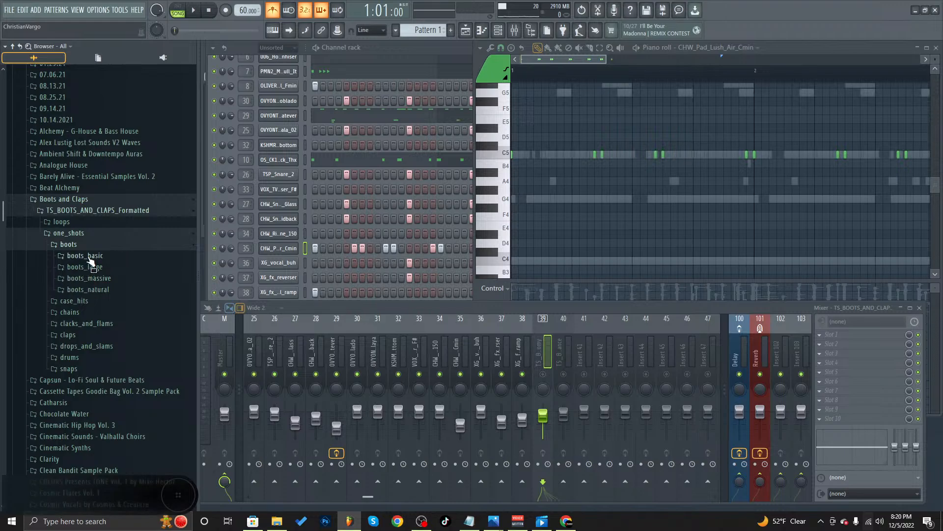
pyautogui.click(88, 257)
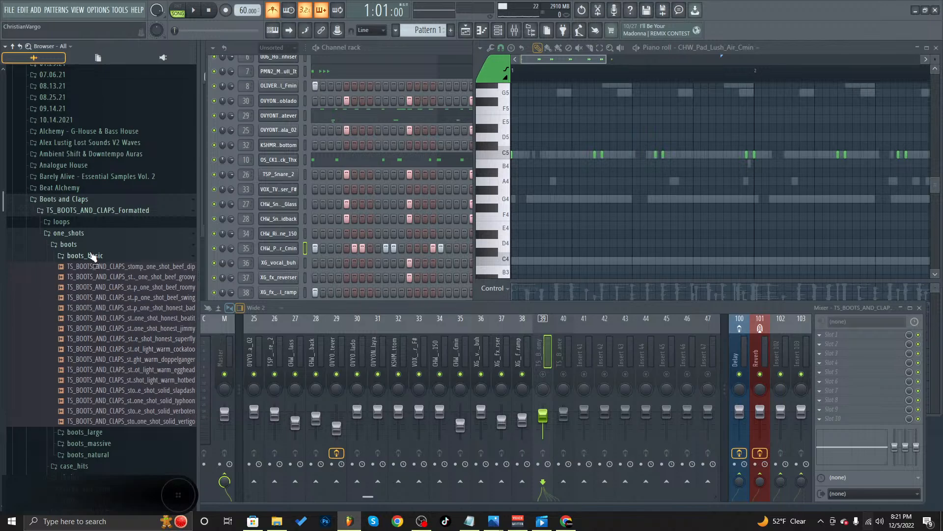
# - Audition several boots_basic stomp one-shots, including beef_groovy, beef_roomy, honest_beatit, light_warm_cockatoo and solid_slapdash
pyautogui.click(113, 266)
pyautogui.click(110, 276)
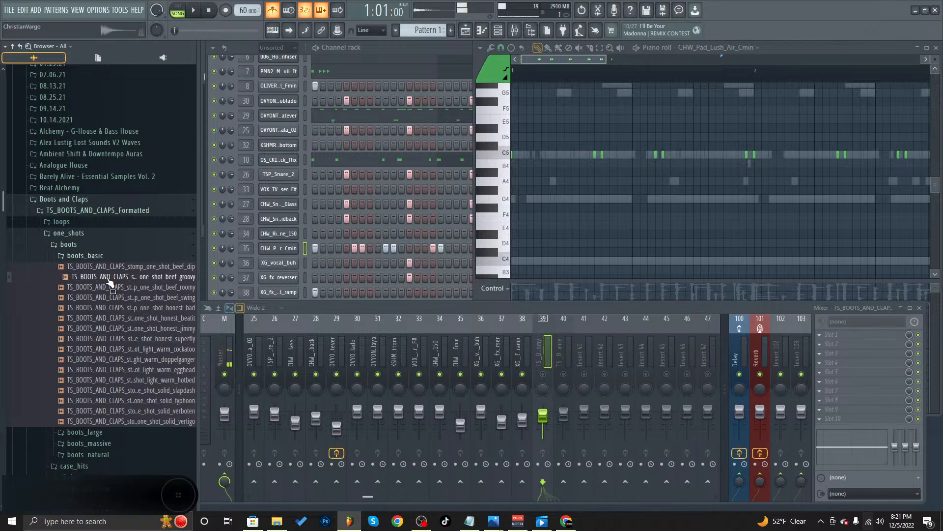
pyautogui.click(114, 287)
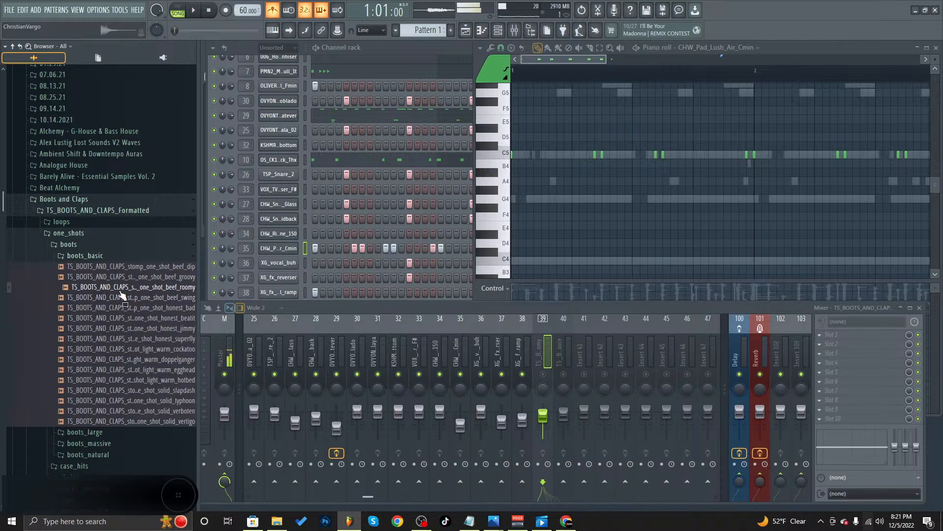
pyautogui.click(87, 318)
pyautogui.click(87, 347)
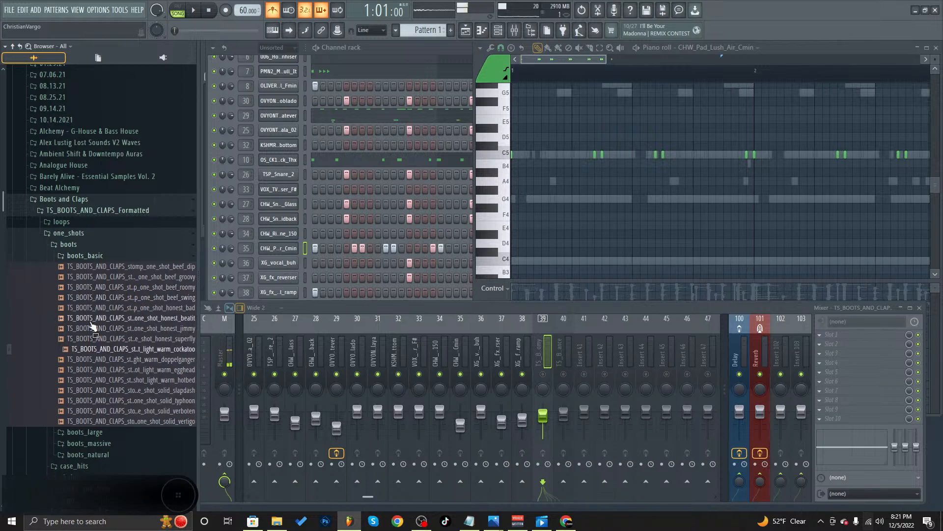
pyautogui.click(90, 319)
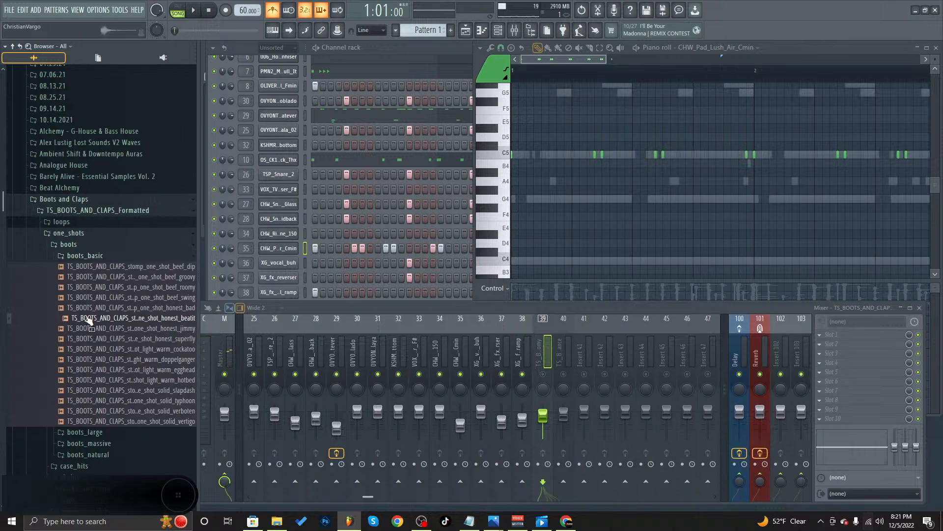
pyautogui.click(96, 349)
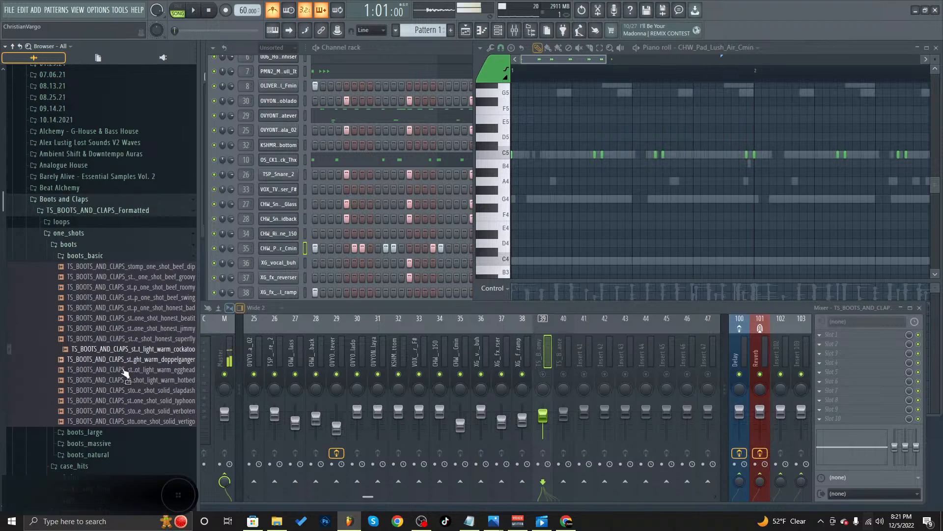
pyautogui.click(101, 369)
pyautogui.click(105, 380)
pyautogui.click(109, 390)
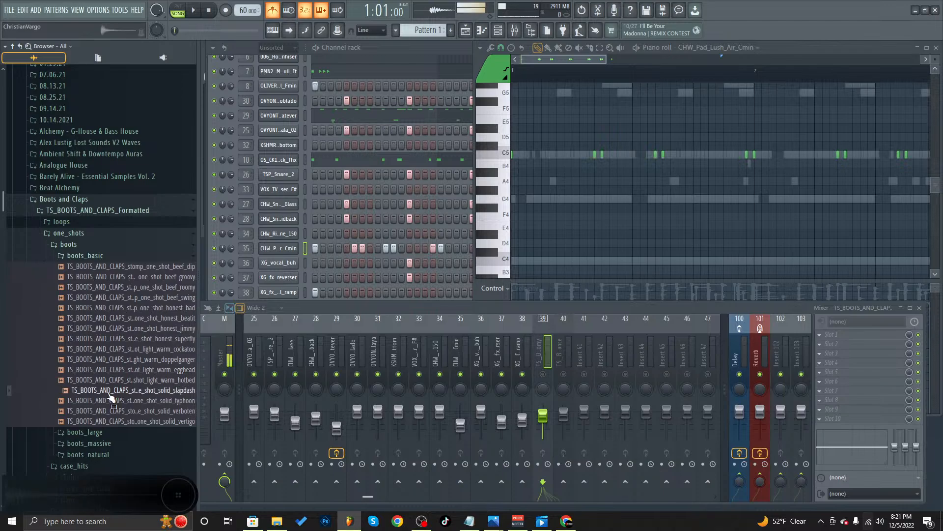
# - Open the claps_large folder among the Boots and Claps one-shots
pyautogui.scroll(-5, 95, 354)
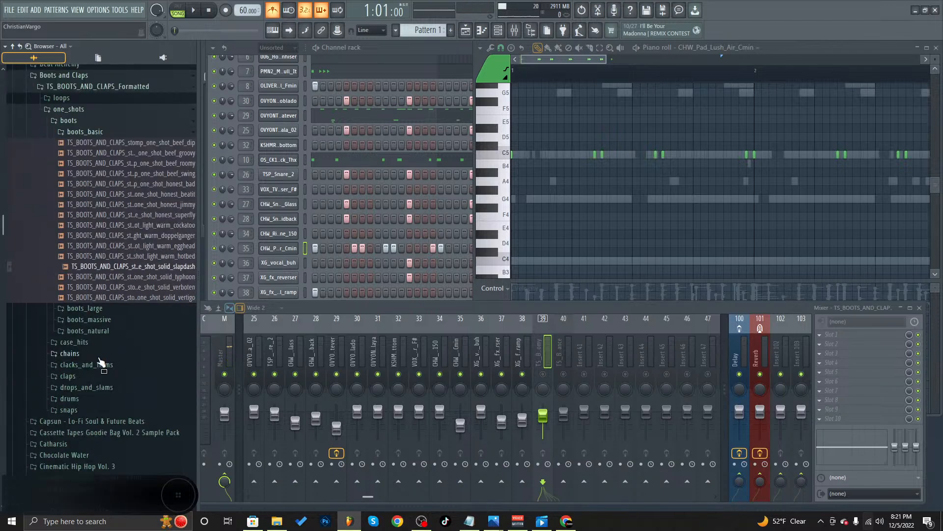
pyautogui.scroll(-3, 101, 364)
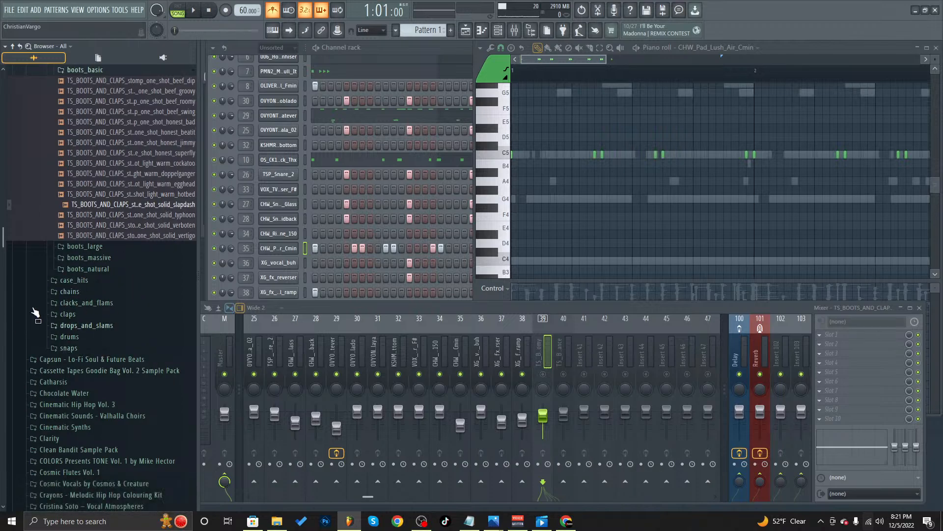
pyautogui.click(67, 314)
pyautogui.click(104, 336)
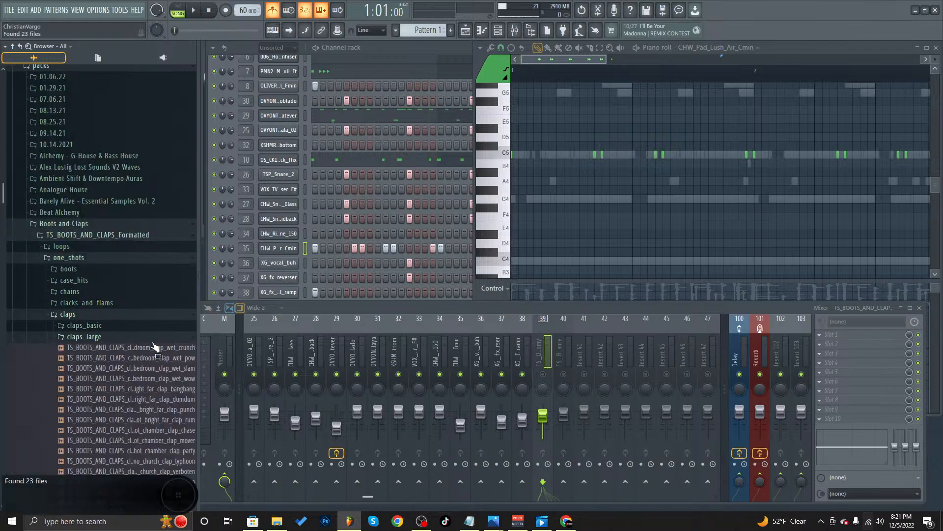
# - Audition several claps_large one-shots, including bedroom_clap_wet_wow, church_clap_typhoon, church_clap_ragtag, gritty_clap_moocher and wide_gritty_clap_pogo
pyautogui.click(172, 380)
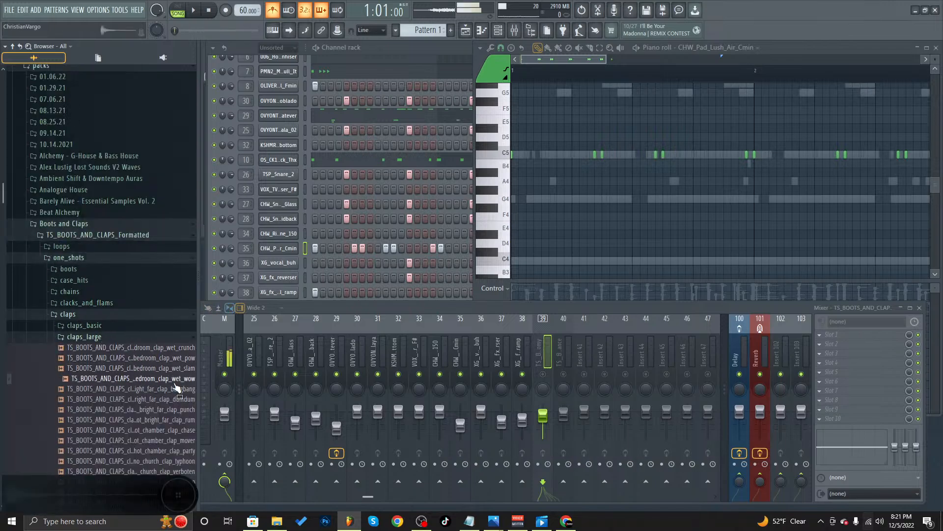
pyautogui.click(181, 421)
pyautogui.click(176, 463)
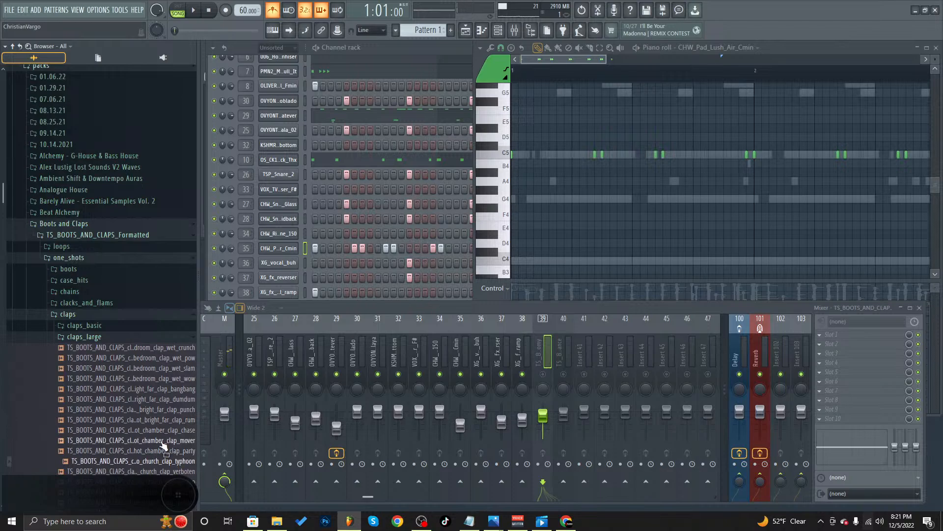
pyautogui.scroll(-4, 164, 445)
pyautogui.click(124, 235)
pyautogui.click(147, 266)
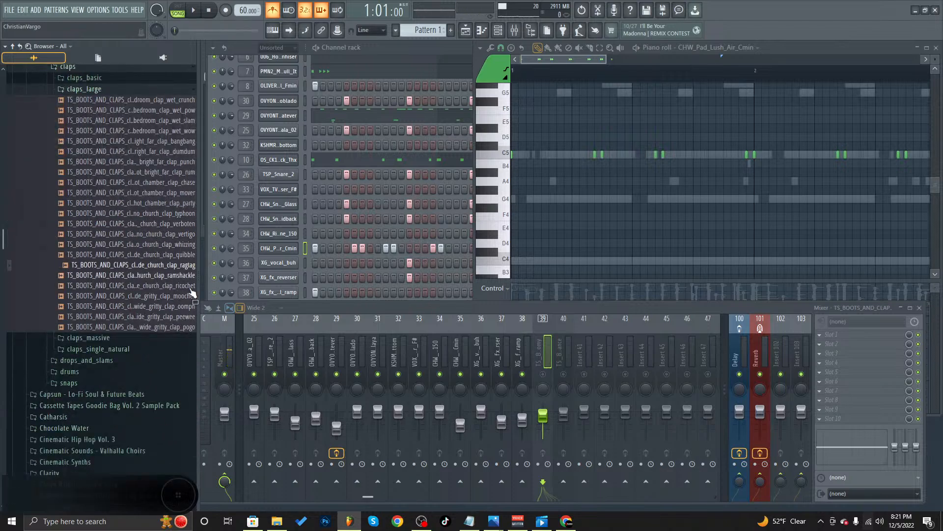
pyautogui.click(162, 305)
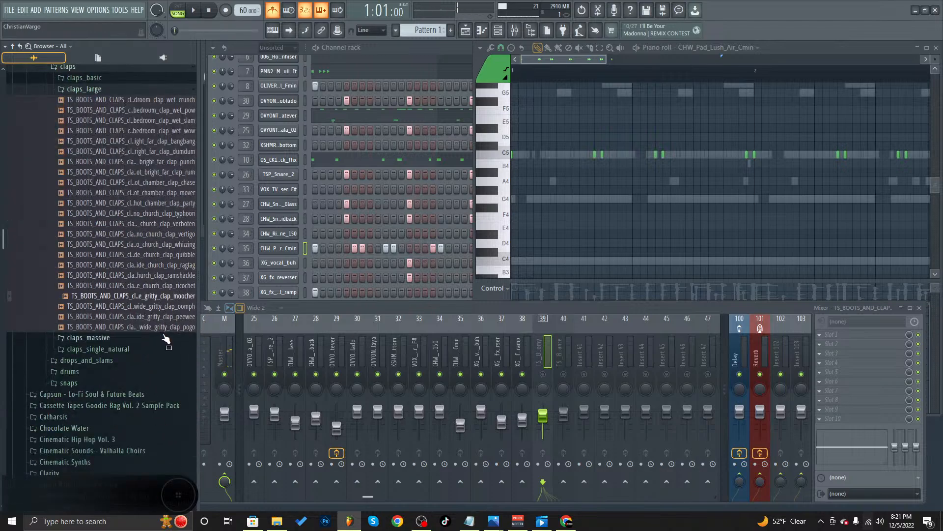
pyautogui.click(162, 317)
pyautogui.click(176, 327)
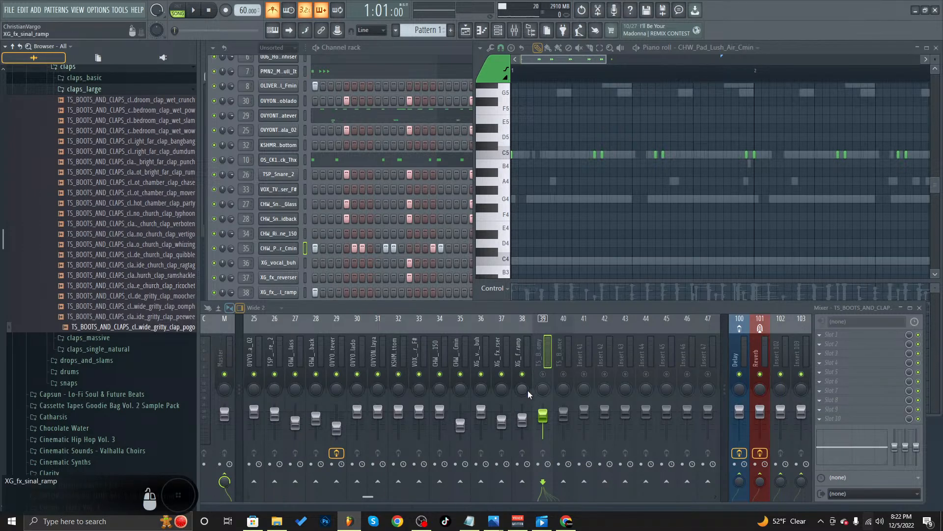
# - Solo the TS_BOOTS_AND_CLAPS stomp track 39 and start playback
pyautogui.rightClick(543, 375)
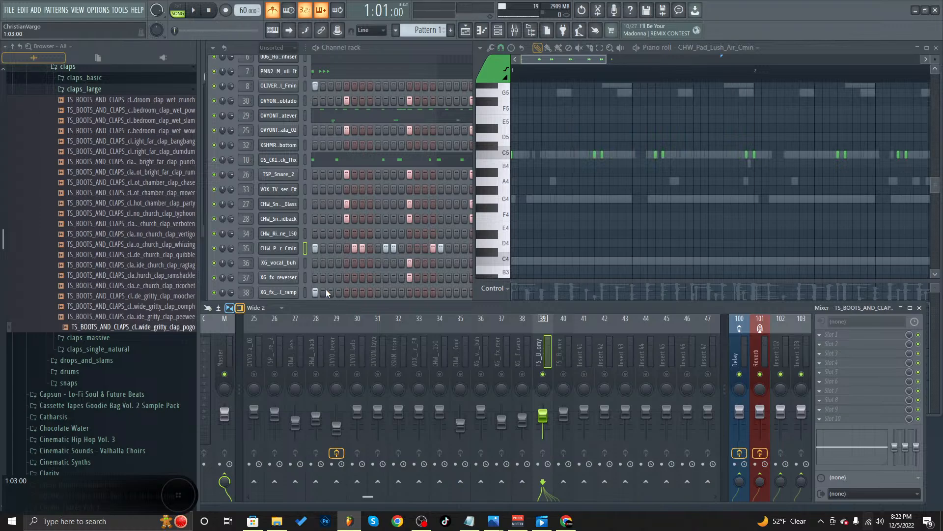
pyautogui.click(189, 9)
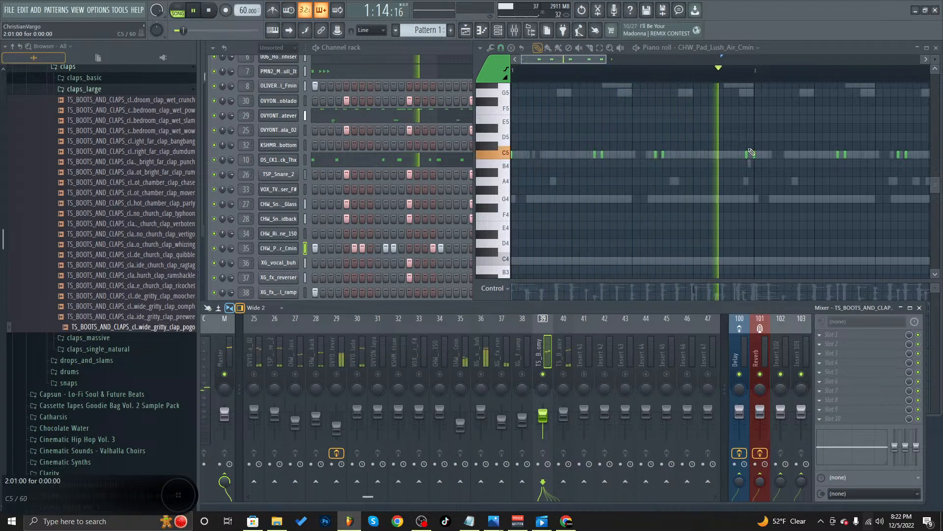
# - Bring the channel rack forward and unmute the OS_HHH_Crater_Kick track 10 and the clacks_rude_dance track 40 alongside the soloed stomp
pyautogui.click(330, 195)
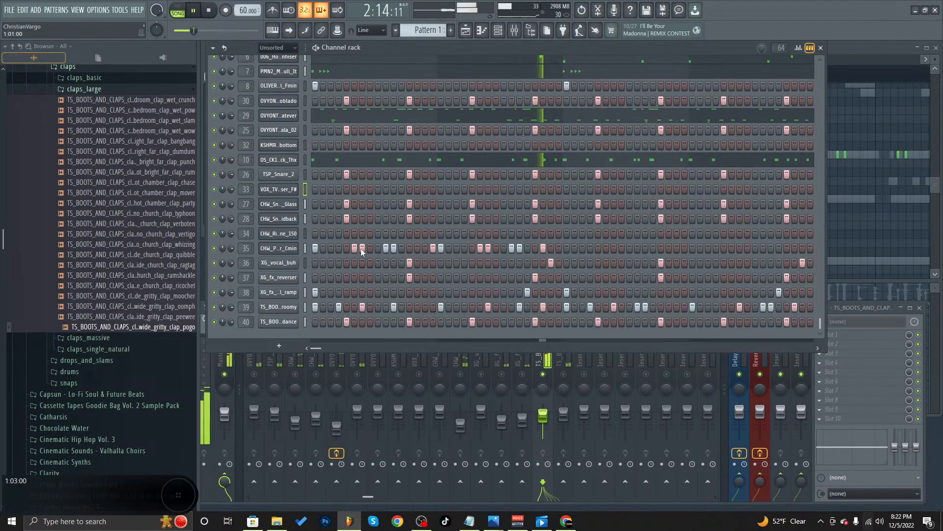
pyautogui.scroll(6, 413, 363)
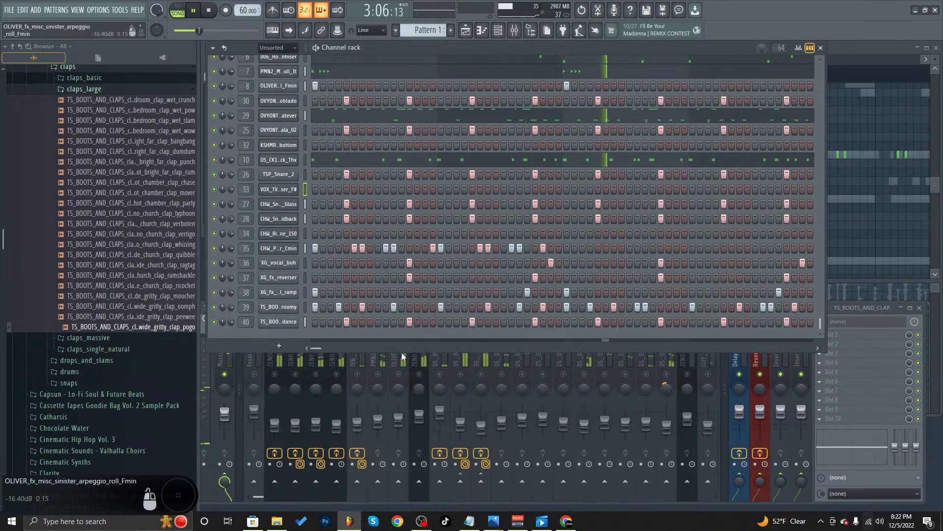
pyautogui.rightClick(414, 360)
pyautogui.click(355, 347)
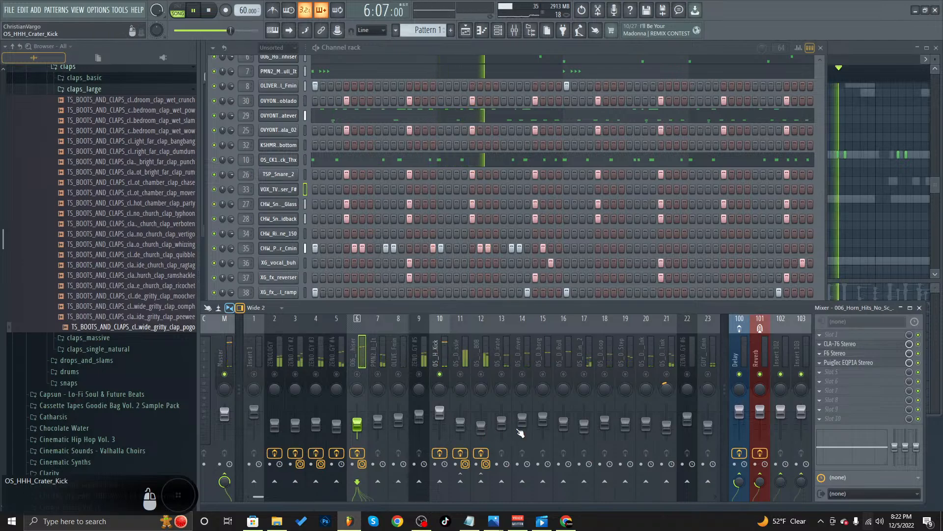
pyautogui.scroll(-10, 509, 351)
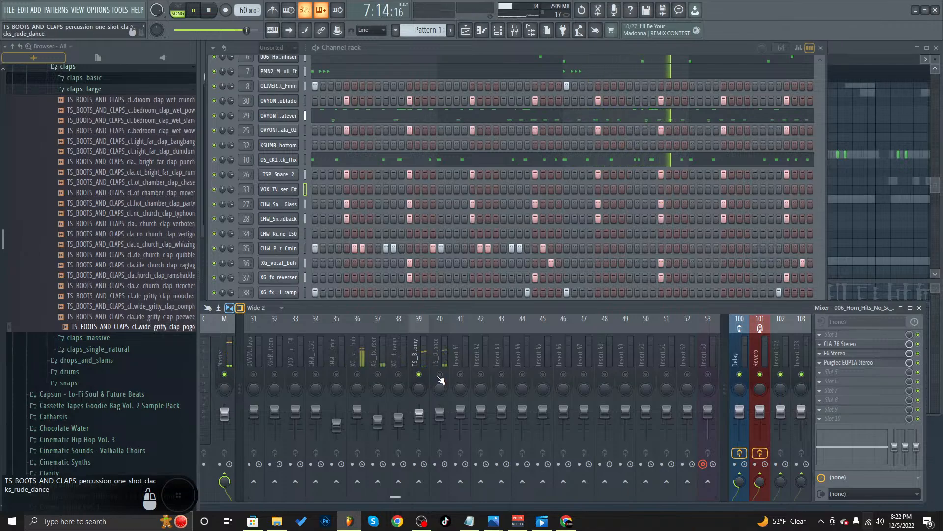
pyautogui.click(439, 375)
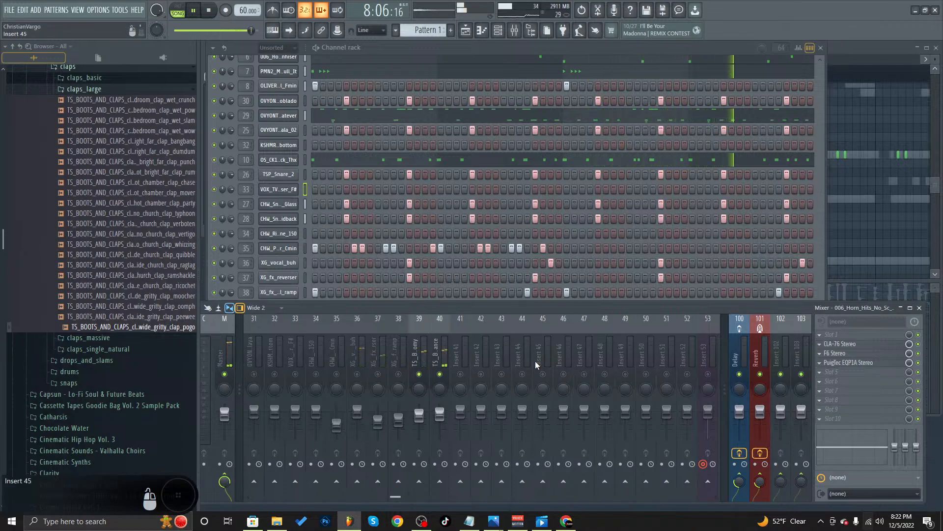
# - Unmute mixer tracks 24 through 30, from JETSONMADE_snare_viral to OVYONTHEDRUMS_snare_poblado
pyautogui.scroll(3, 459, 358)
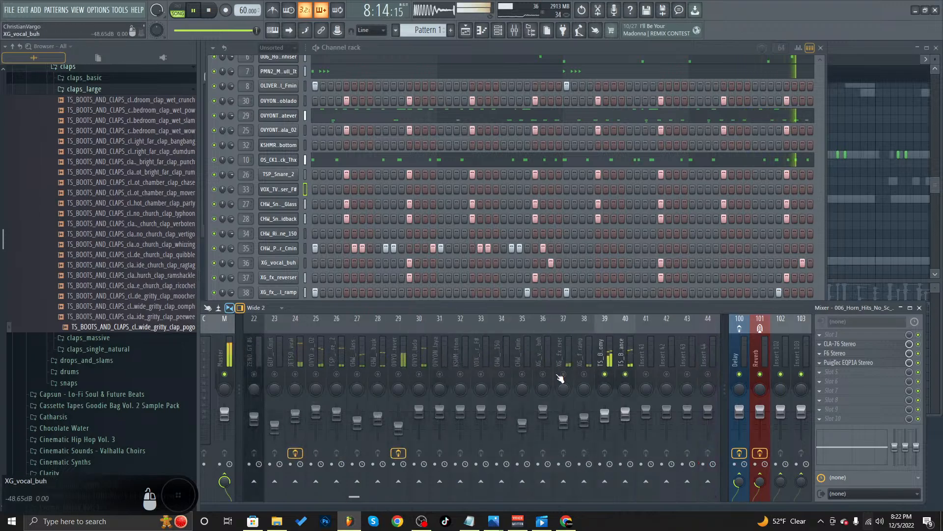
pyautogui.click(295, 374)
pyautogui.click(316, 374)
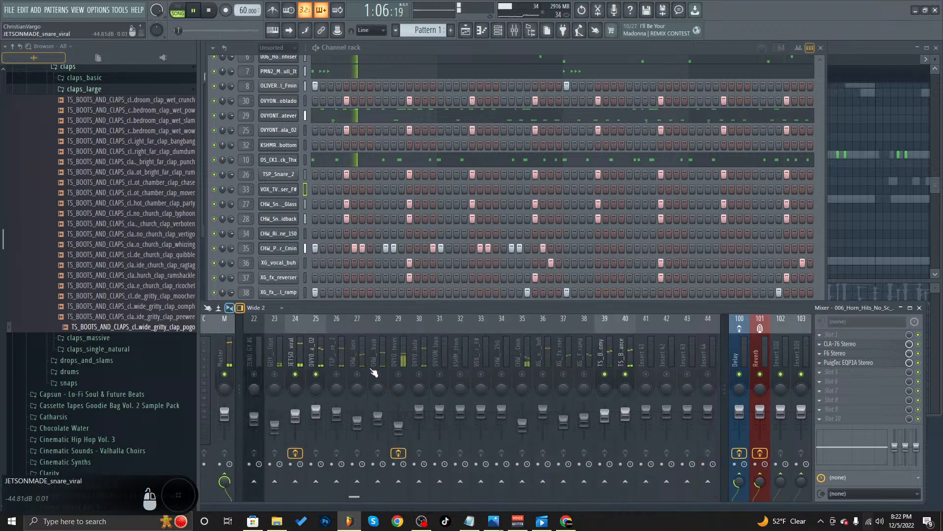
pyautogui.click(336, 374)
pyautogui.click(357, 373)
pyautogui.click(376, 374)
pyautogui.click(398, 374)
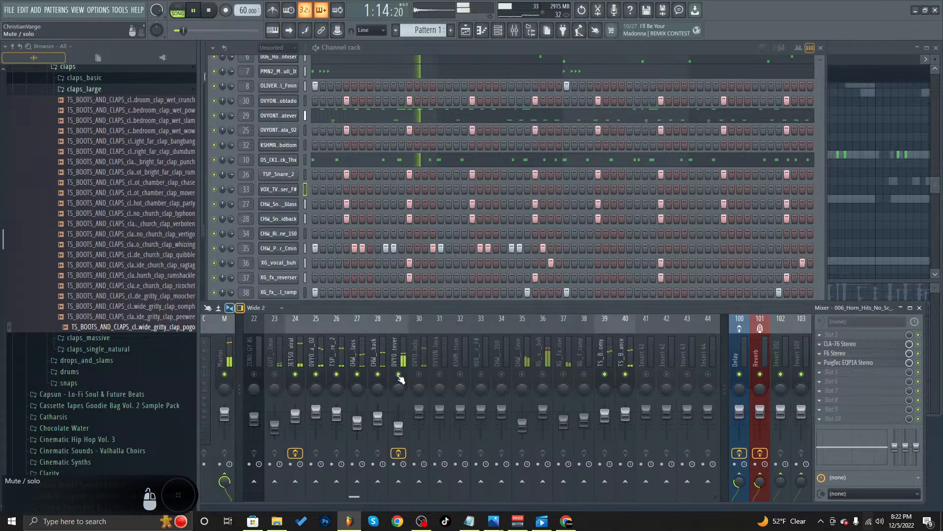
pyautogui.click(419, 374)
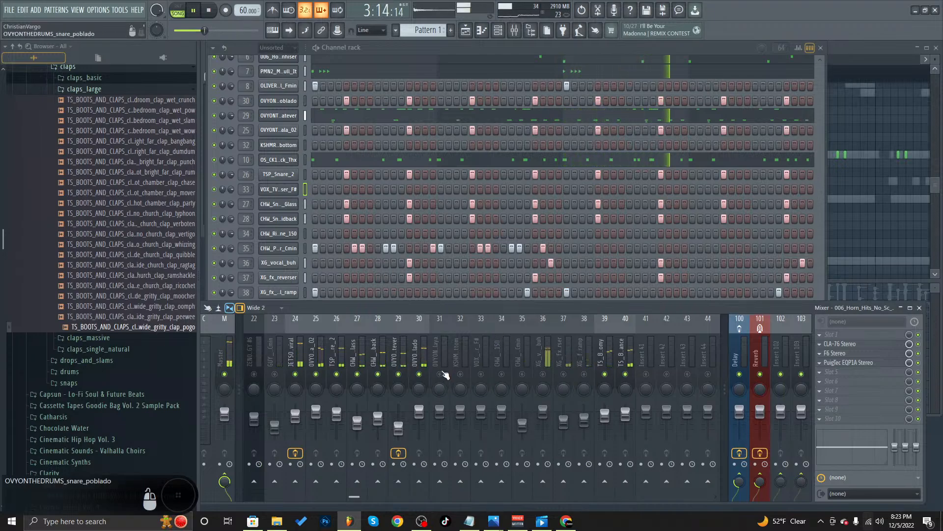
# - Unmute mixer tracks 31 through 38, including the CHW pad, XG_vocal_buh and XG_fx_reverser
pyautogui.click(480, 373)
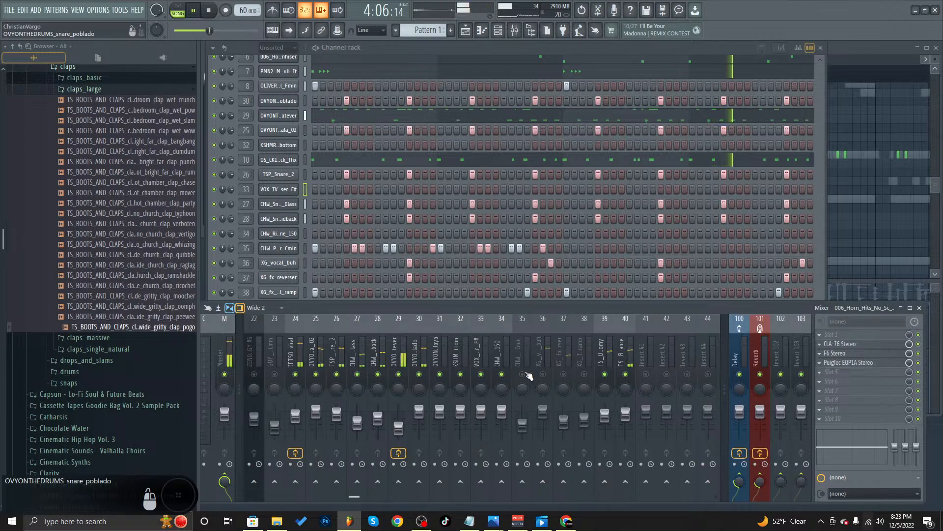
pyautogui.click(543, 374)
pyautogui.click(563, 373)
pyautogui.click(585, 374)
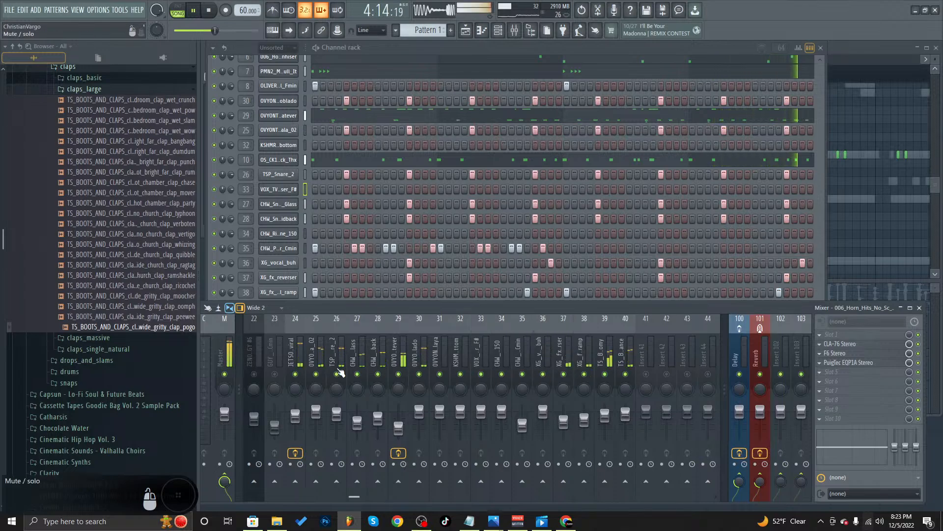
# - Unmute mixer tracks 23 down to 13, covering the GUY_GERBER melody, ZENOLOGY #6 and the OS_DRIP hi-hats and percussion
pyautogui.hscroll(-3, 291, 374)
pyautogui.hscroll(-6, 292, 373)
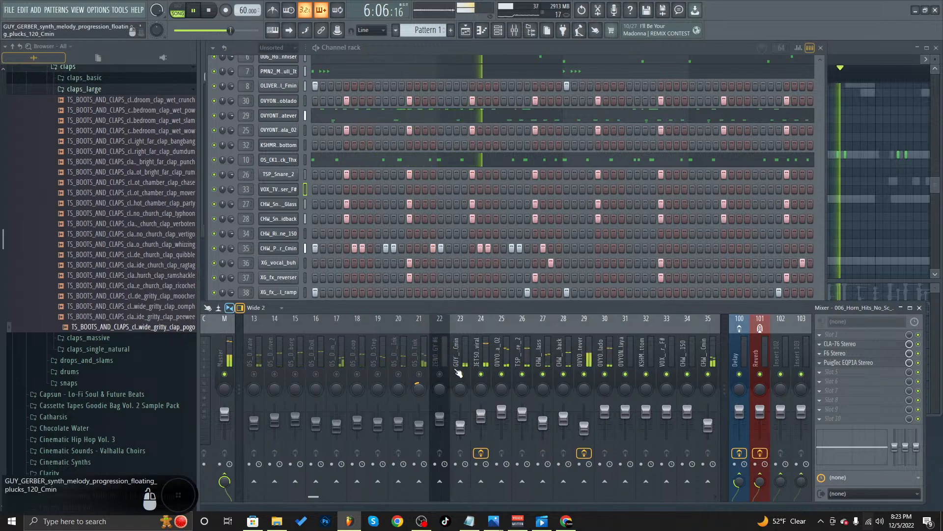
pyautogui.click(442, 375)
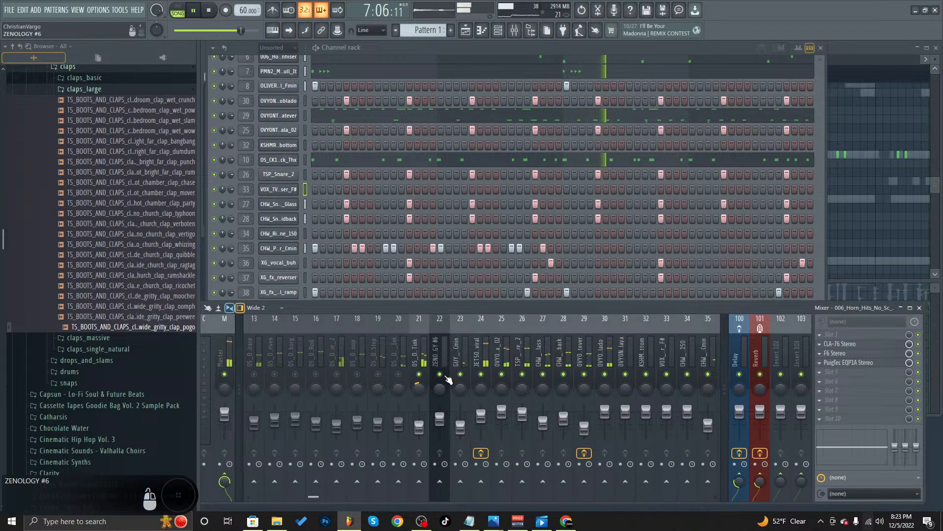
pyautogui.click(398, 375)
pyautogui.click(378, 375)
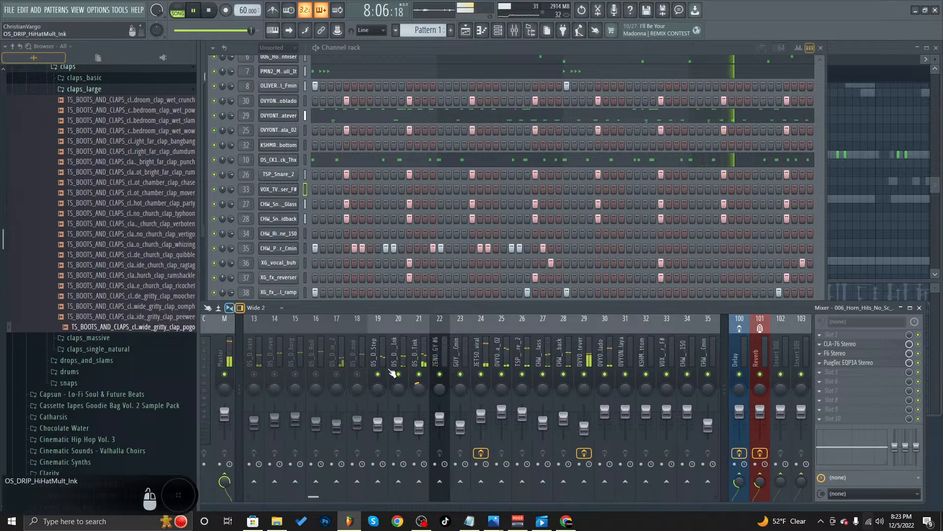
pyautogui.click(357, 374)
pyautogui.click(336, 374)
pyautogui.click(316, 374)
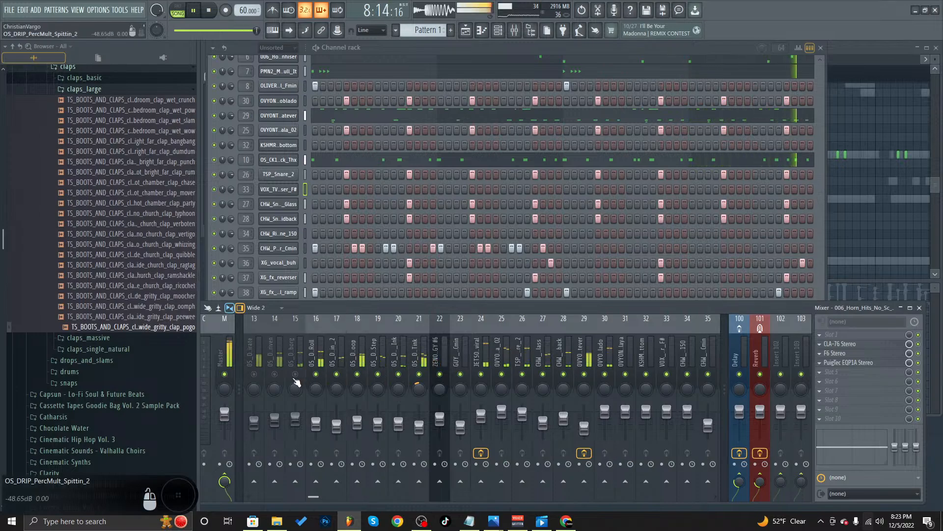
pyautogui.click(295, 374)
pyautogui.click(275, 375)
pyautogui.click(254, 375)
# - Toggle the CHW_Pad track 35 off and on during playback and review the active drum, clap and effect tracks across the mixer
pyautogui.scroll(-6, 332, 354)
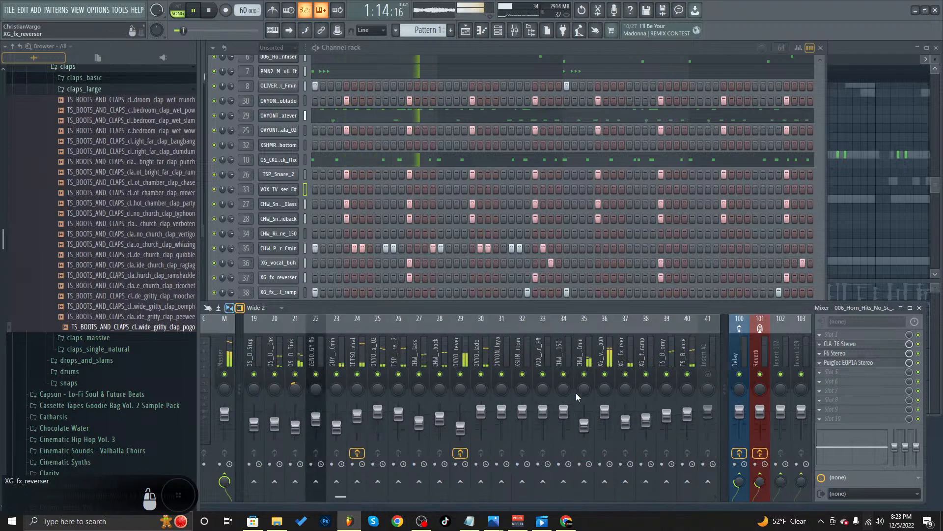
pyautogui.click(584, 374)
pyautogui.click(585, 375)
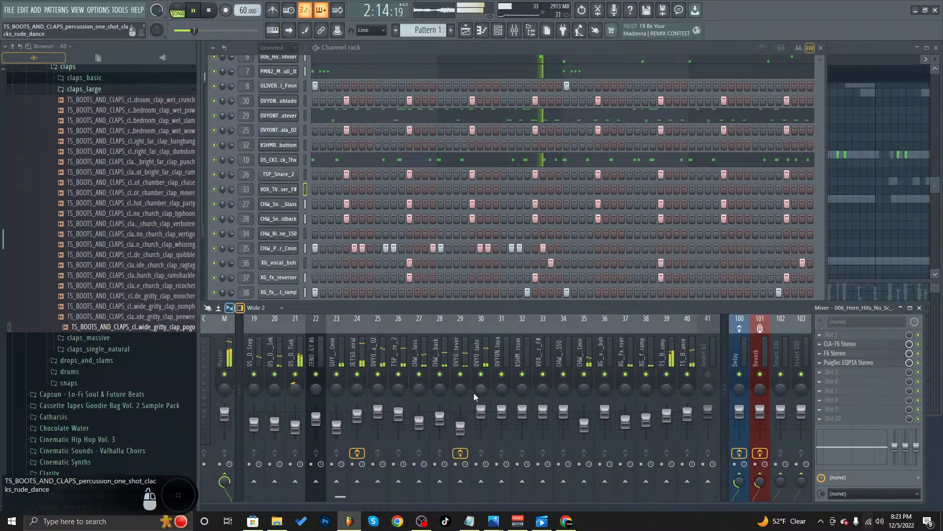
pyautogui.hscroll(-5, 465, 344)
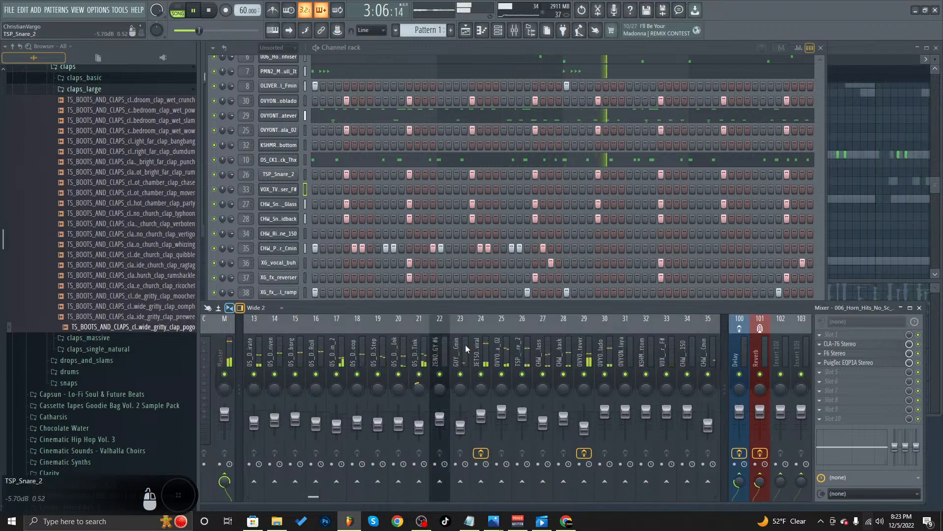
pyautogui.hscroll(9, 433, 381)
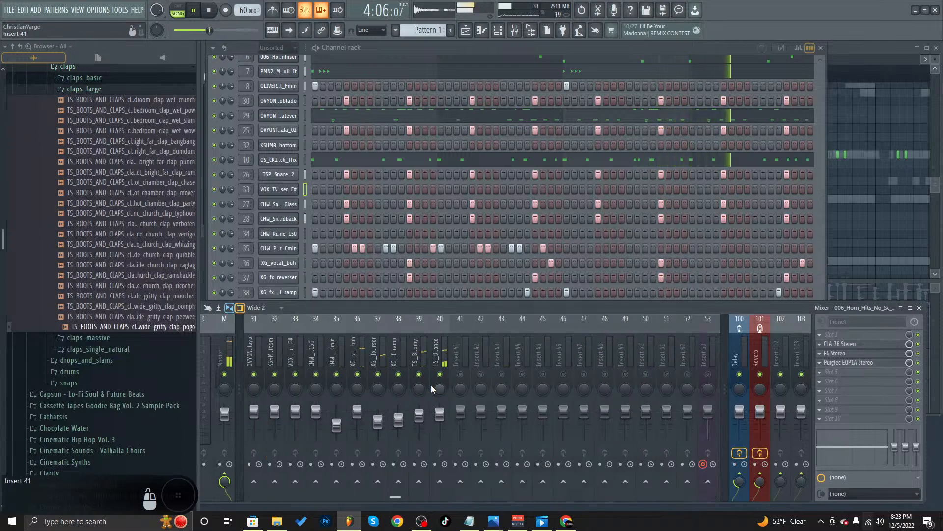
pyautogui.hscroll(-6, 432, 385)
pyautogui.hscroll(-8, 434, 354)
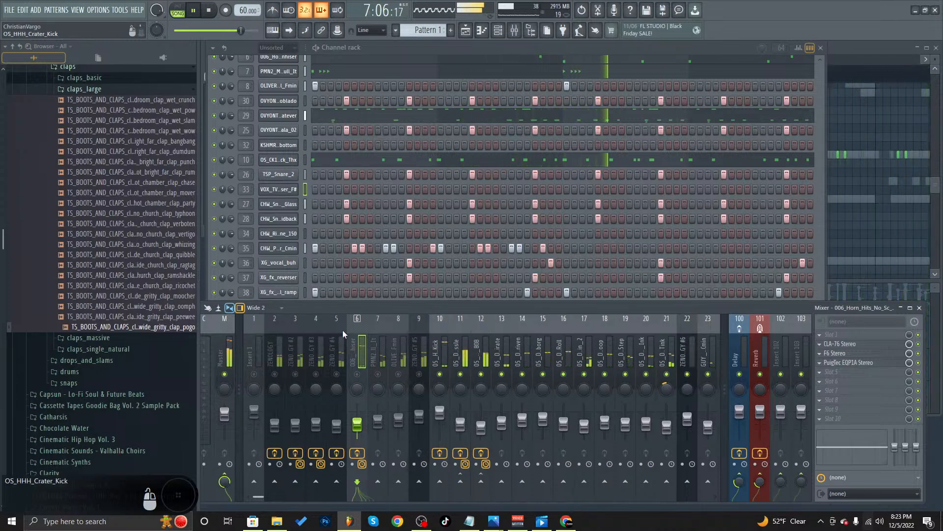
# - Select the OS_HHH_C_Mark_808 track 12 and bring the melodic tracks 2 through 8 back into the mix
pyautogui.click(474, 393)
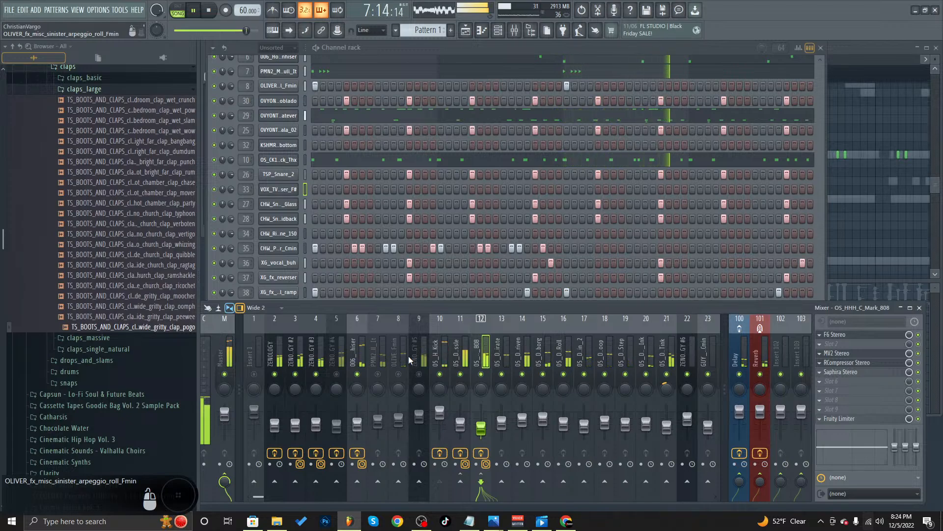
pyautogui.click(378, 374)
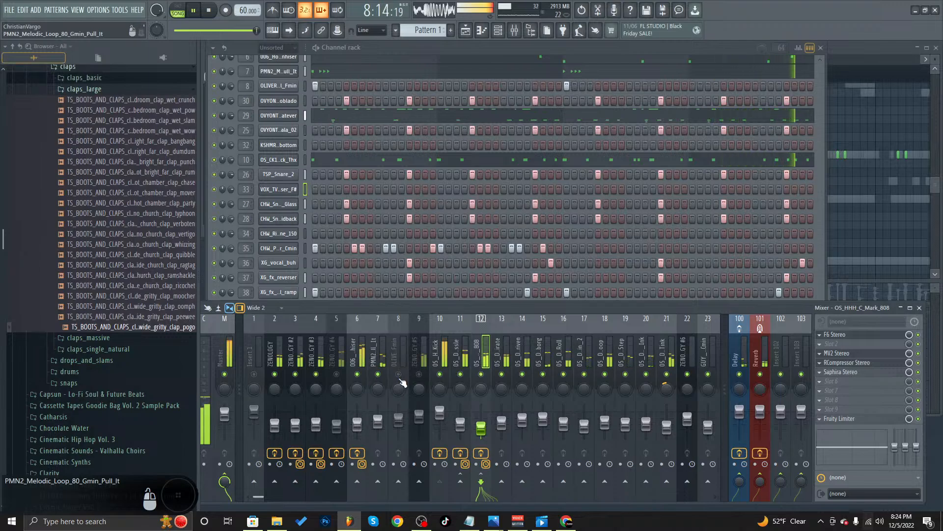
pyautogui.click(399, 374)
pyautogui.click(336, 374)
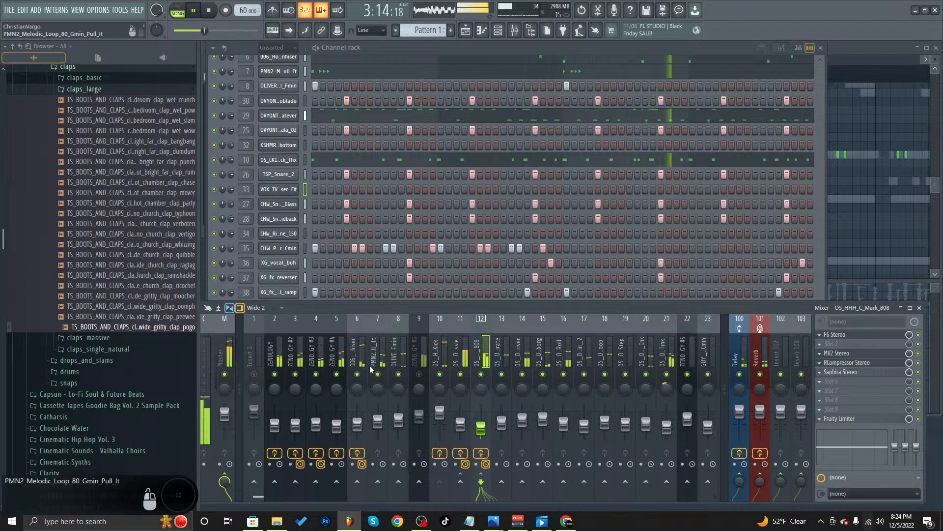
# - Audition the ZENOLOGY #4 track 5 and the ZENOLOGY #5 track 9 in solo, and mute both within the full mix
pyautogui.rightClick(337, 375)
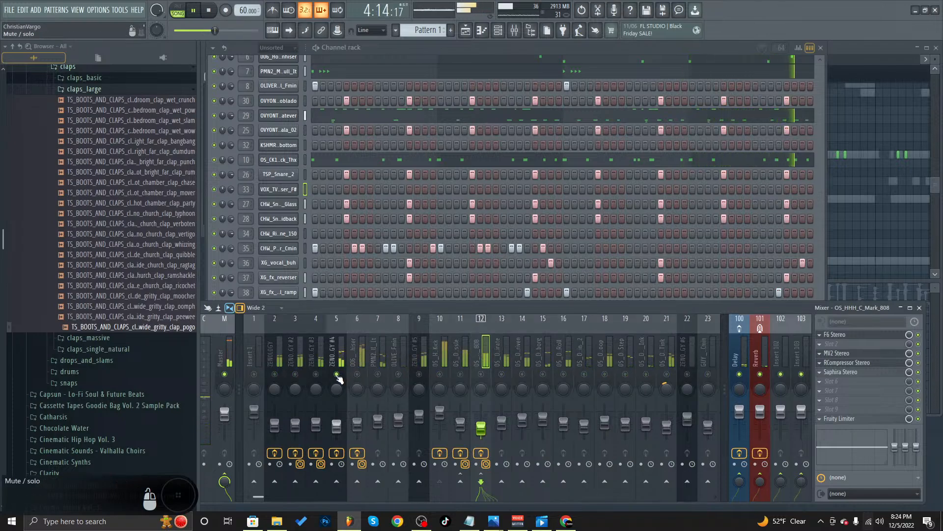
pyautogui.rightClick(338, 375)
pyautogui.click(336, 374)
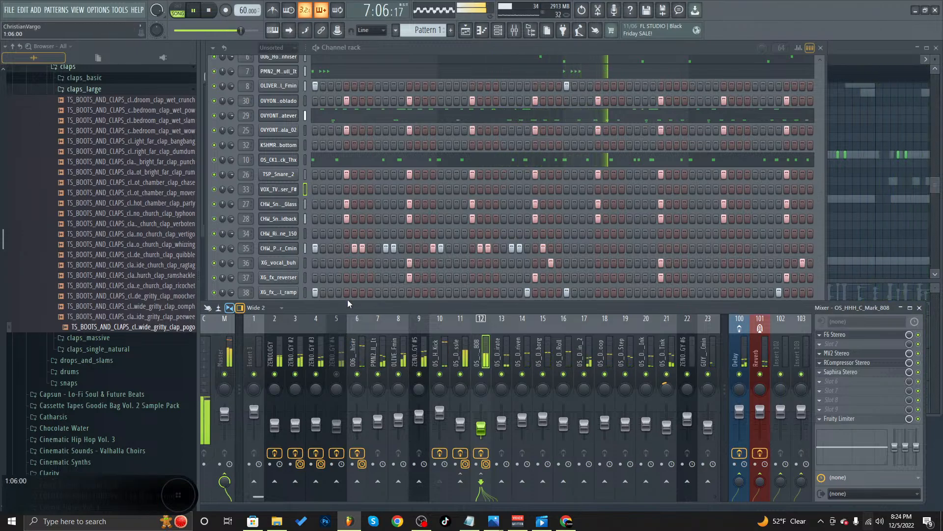
pyautogui.rightClick(420, 374)
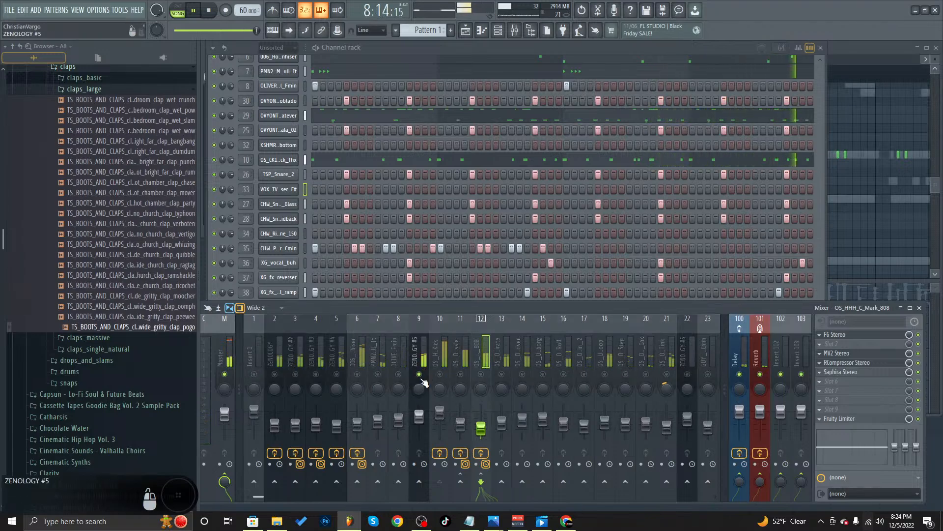
pyautogui.click(419, 374)
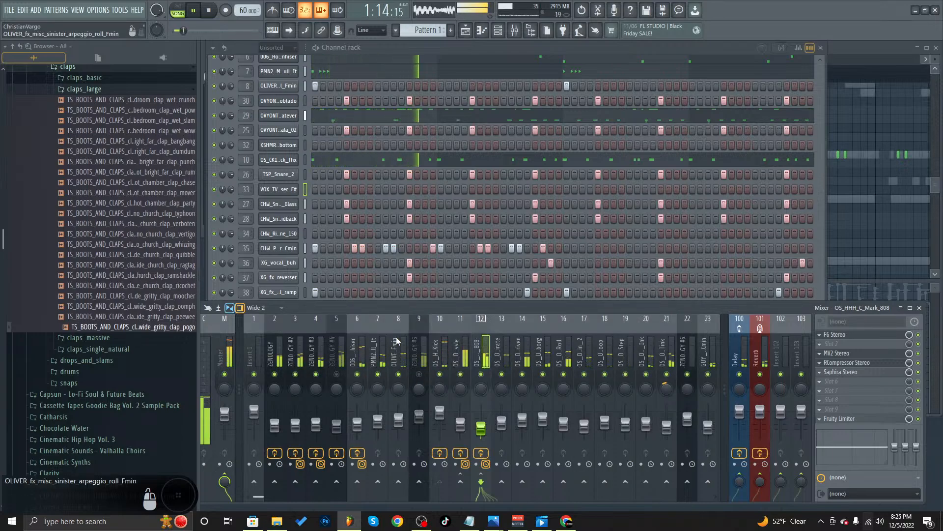
# - Audition the 006_Horn_Hits track 6 in solo, return to the full mix and stop playback
pyautogui.hscroll(5, 452, 341)
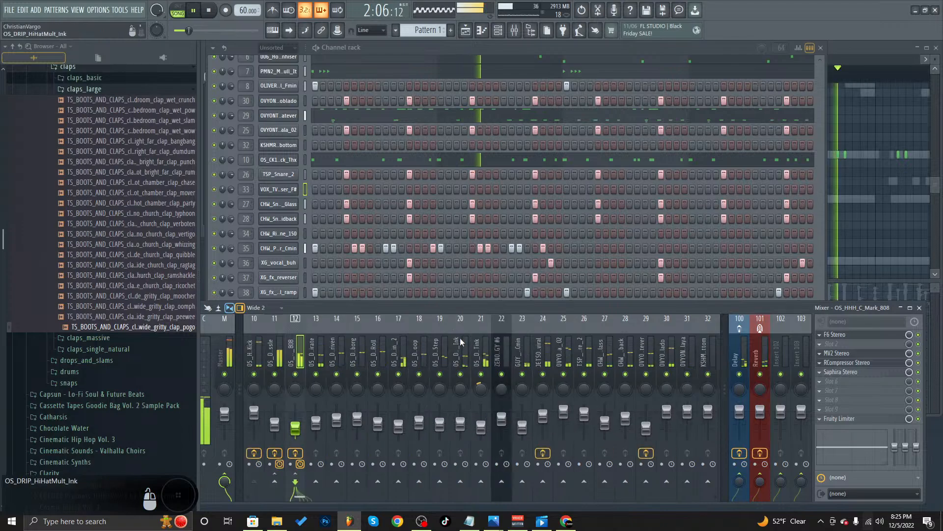
pyautogui.hscroll(-2, 453, 341)
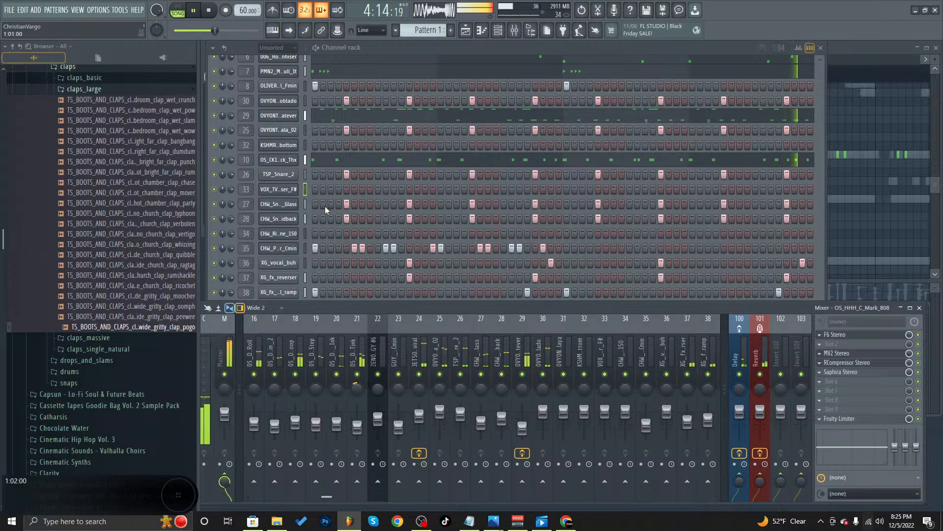
pyautogui.scroll(15, 355, 347)
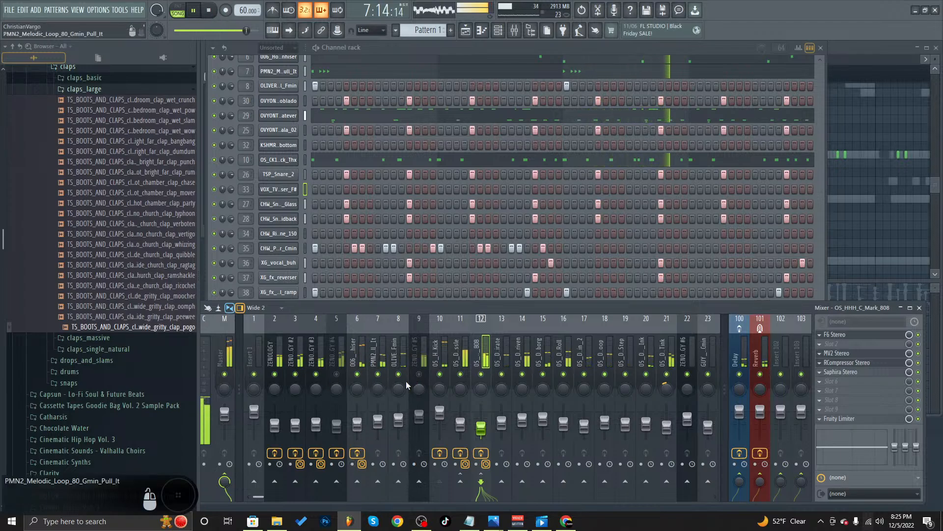
pyautogui.rightClick(357, 374)
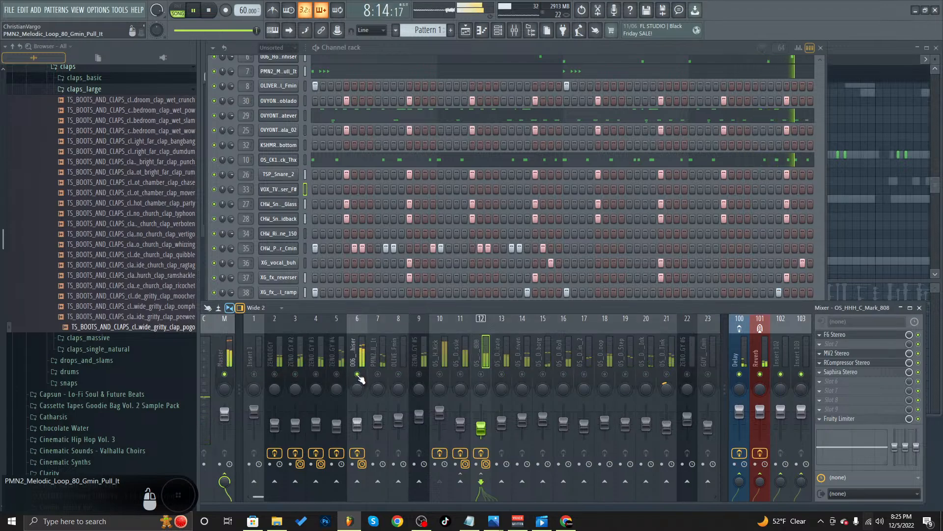
pyautogui.rightClick(357, 373)
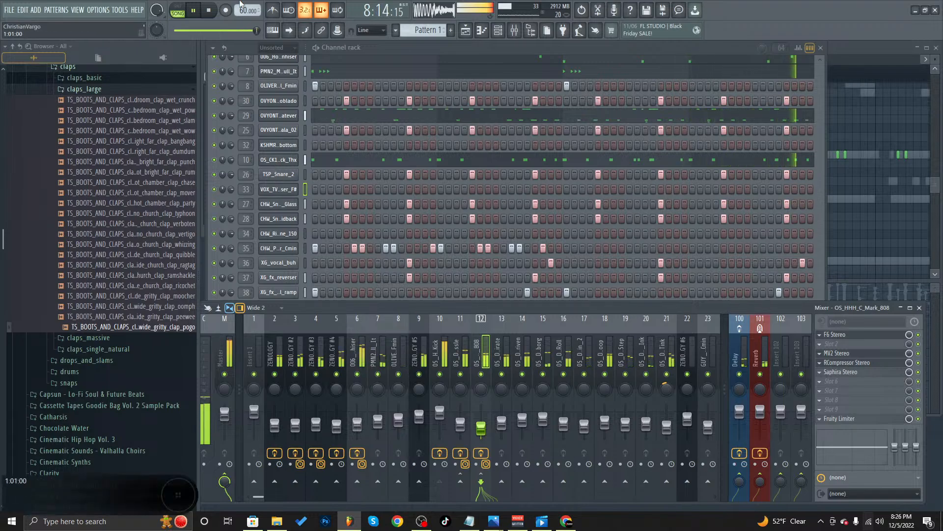
pyautogui.click(209, 10)
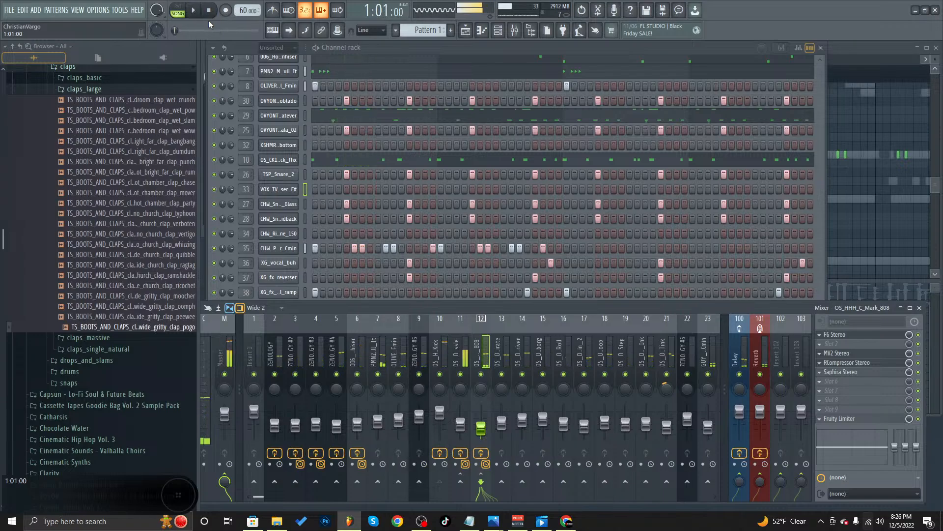